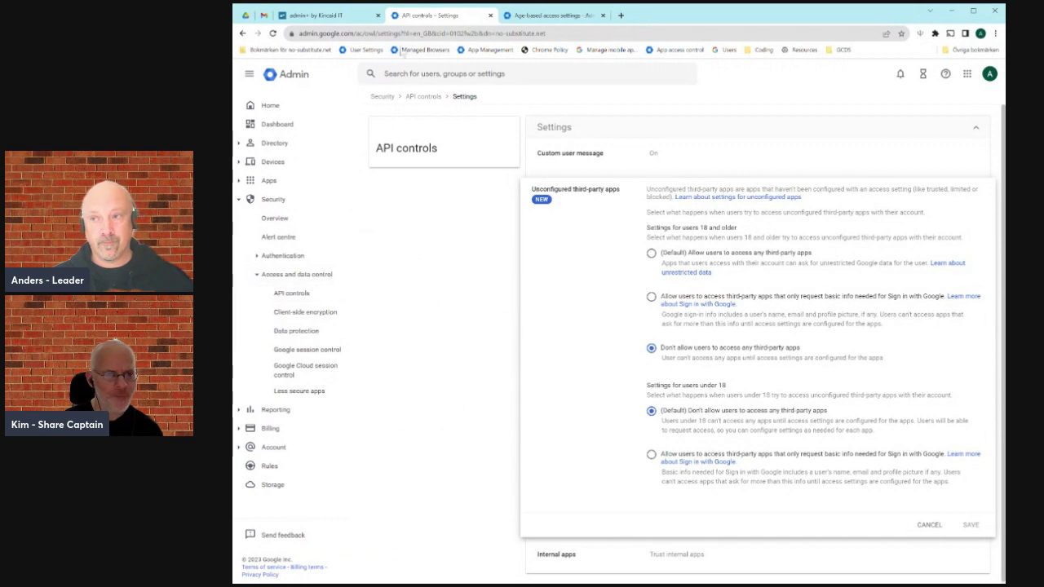
# Switch the admin console's display language to Swedish by setting the page URL's hl parameter to sv
pyautogui.moveTo(414, 34); pyautogui.dragTo(546, 33)
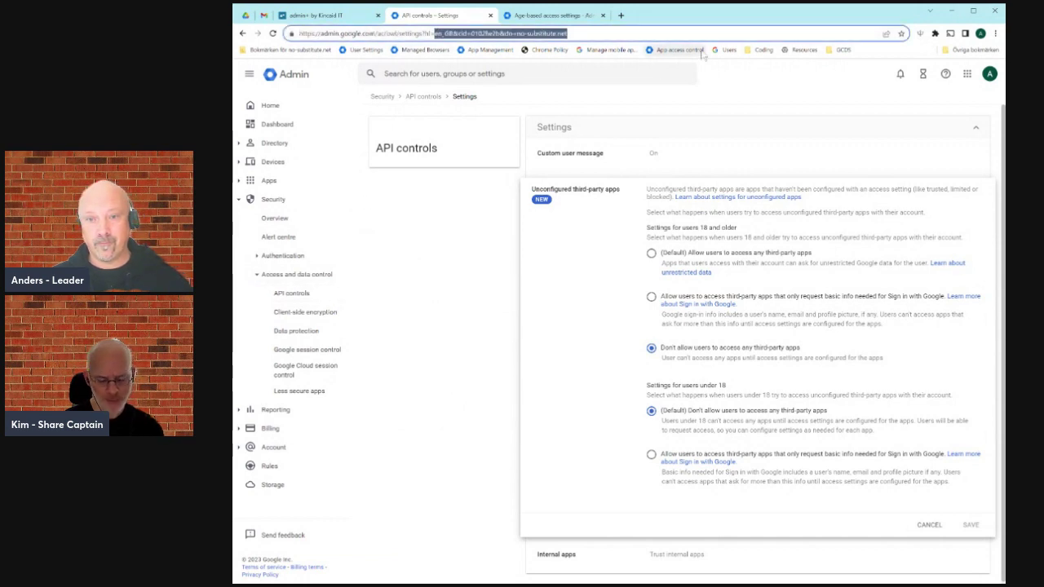
pyautogui.write('sv')
pyautogui.press('Return')
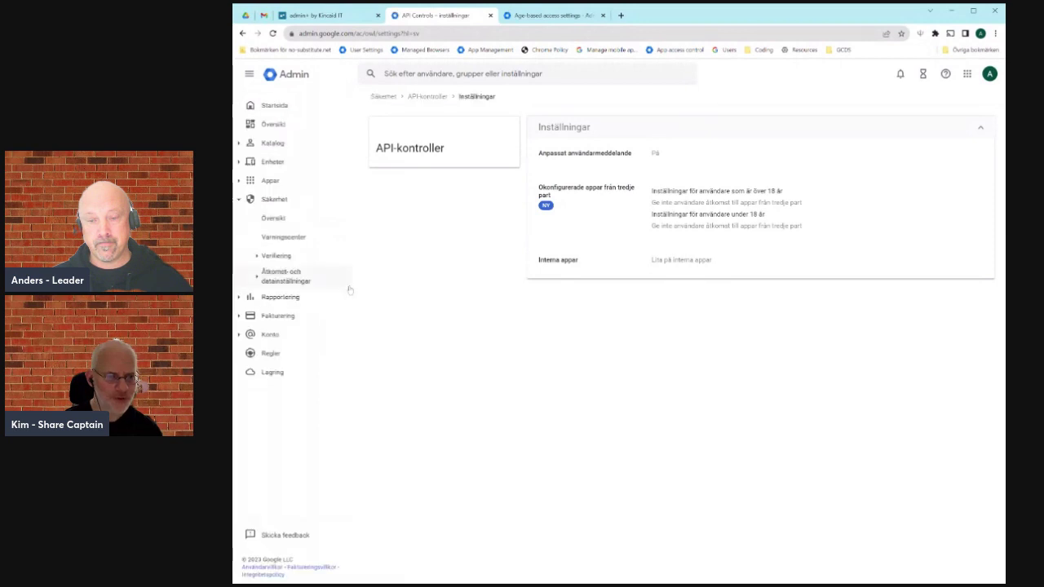
# Open the "Okonfigurerade appar från tredje part" setting within the API-kontroller settings
pyautogui.click(257, 278)
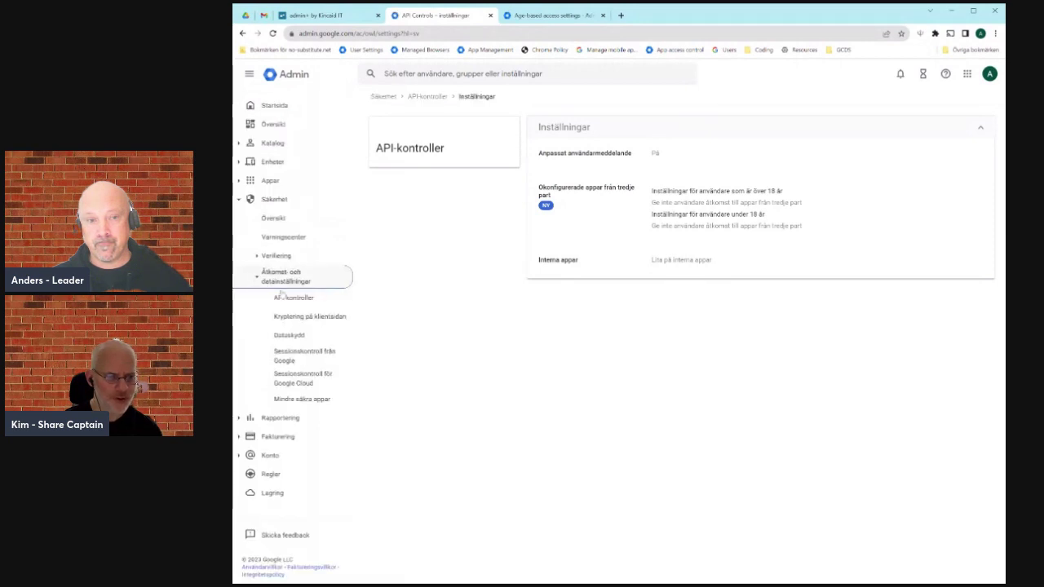
pyautogui.click(295, 298)
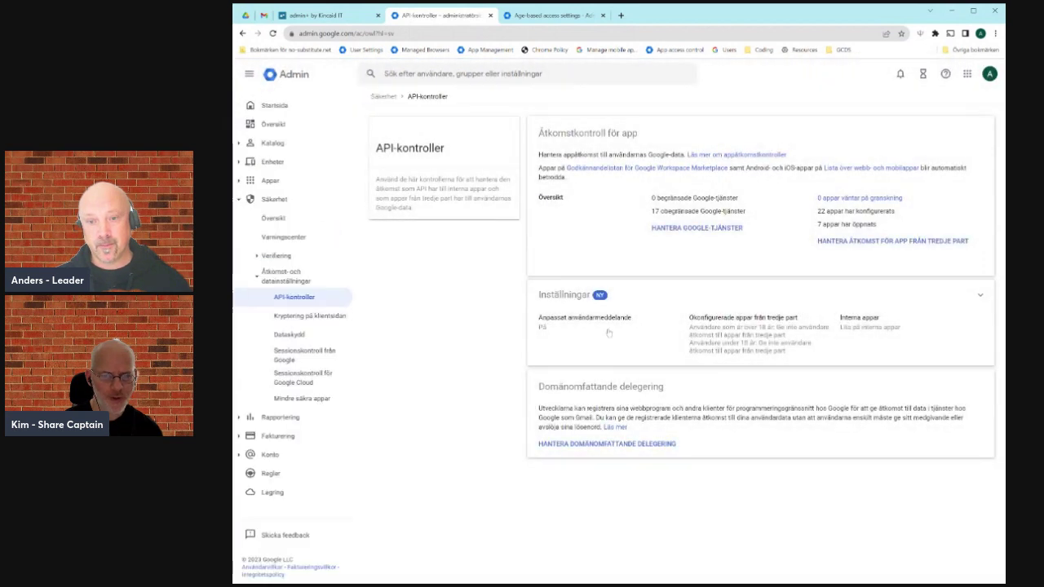
pyautogui.click(576, 299)
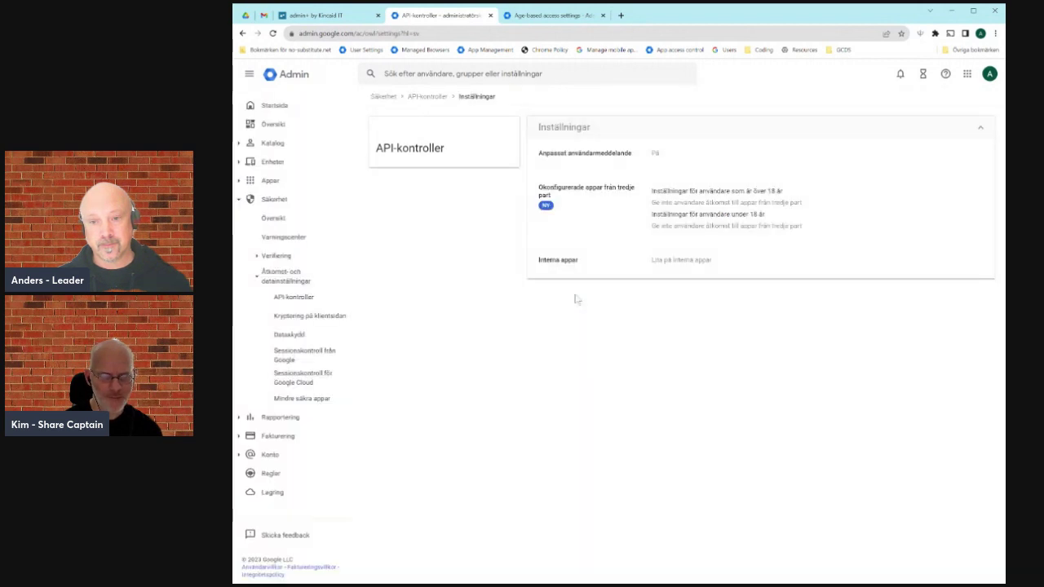
pyautogui.click(582, 209)
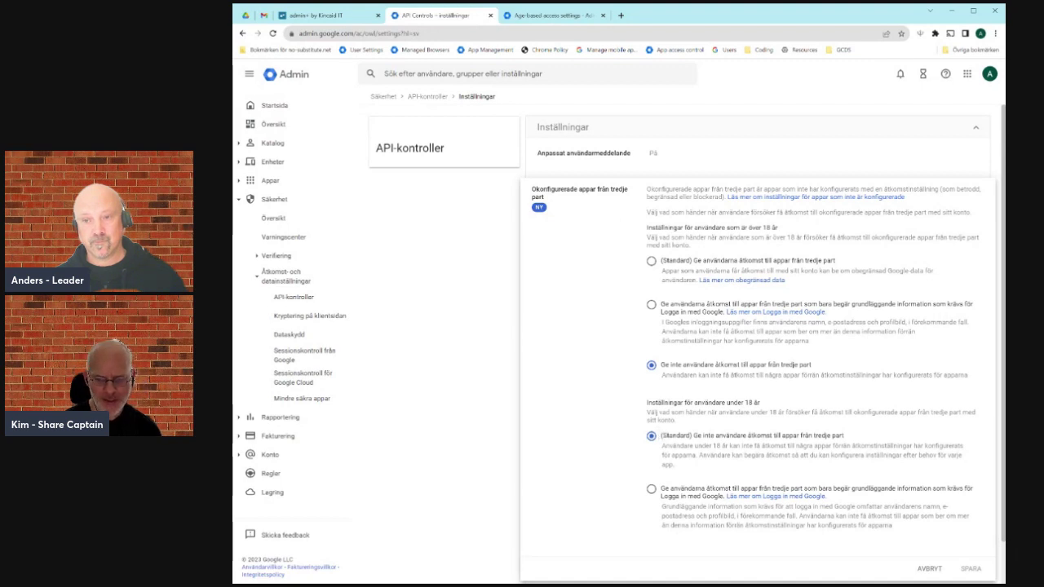
# Highlight the heading "Inställningar för användare under 18 år", then only its words "användare under 18 år"
pyautogui.moveTo(646, 406); pyautogui.dragTo(767, 409)
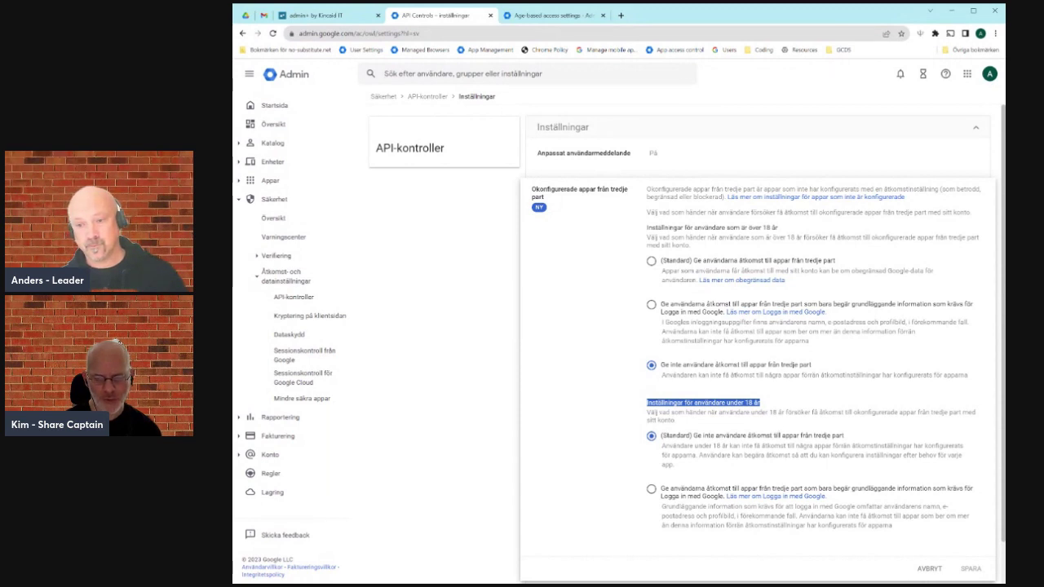
pyautogui.click(764, 405)
pyautogui.moveTo(761, 403); pyautogui.dragTo(694, 403)
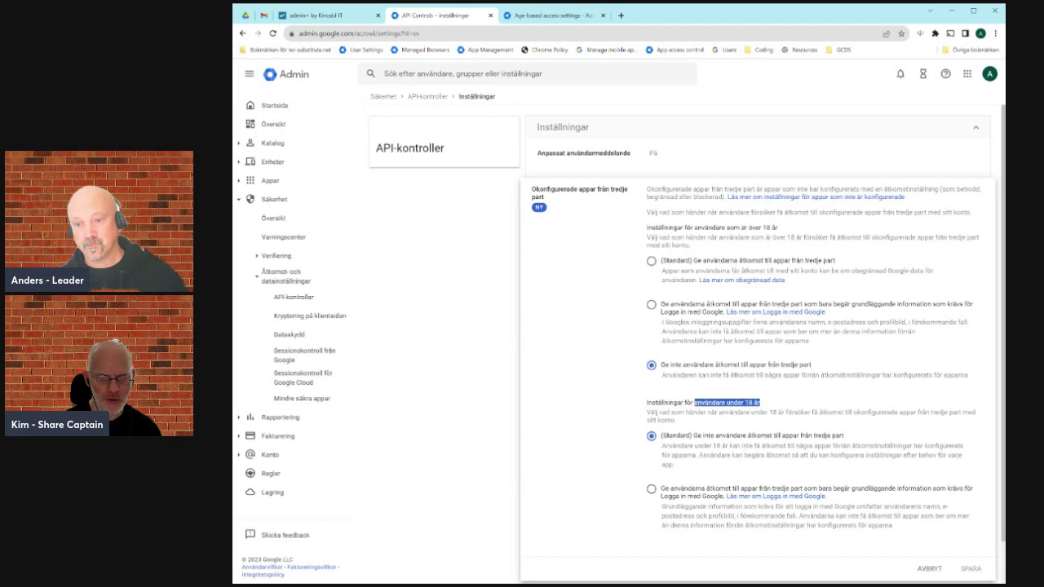
# Return to the age-based access settings and expand the organisational units Gymnasie, Filbornaskolan and Student
pyautogui.click(547, 14)
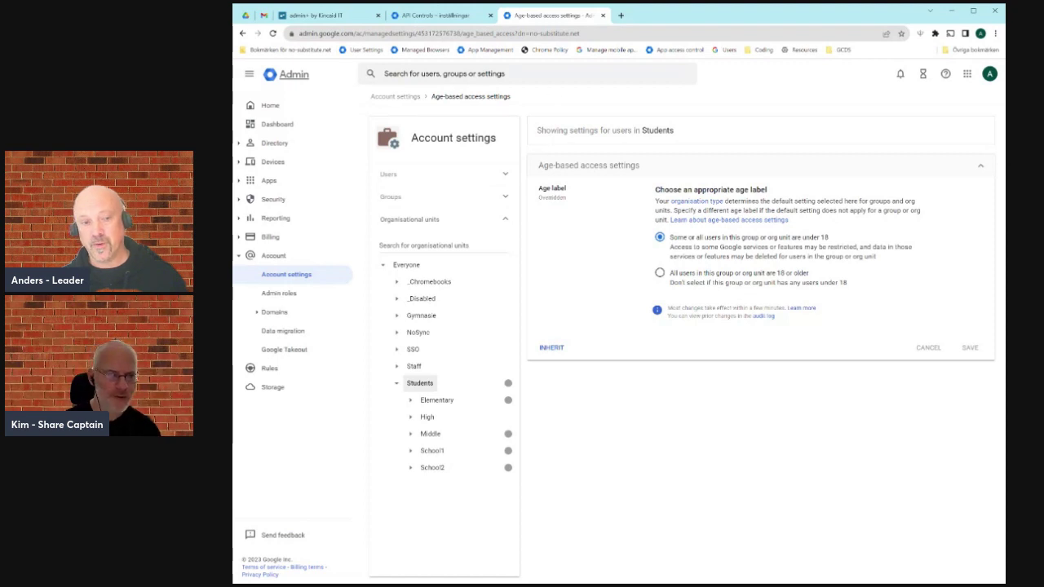
pyautogui.click(433, 14)
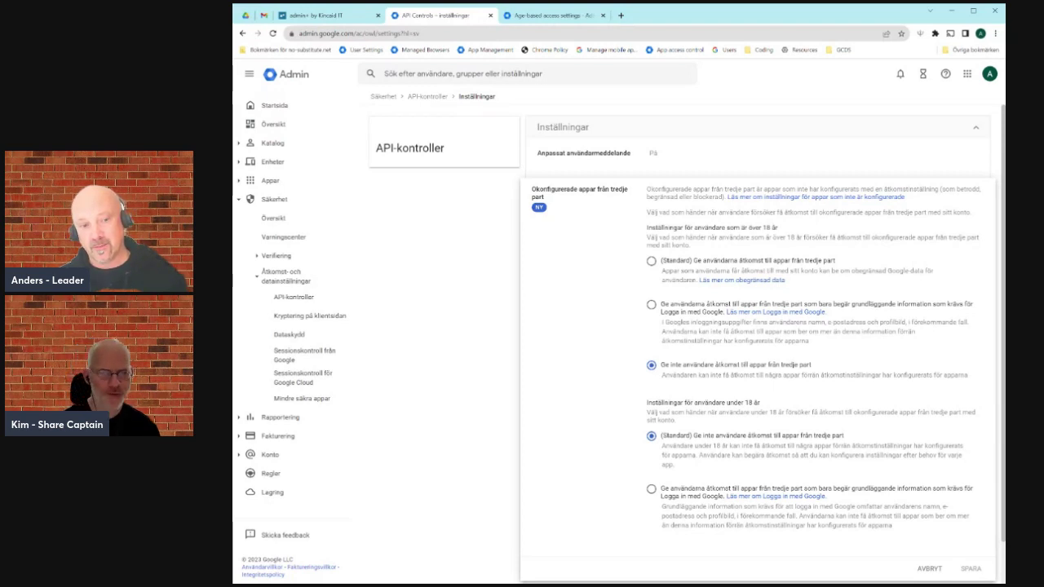
pyautogui.click(544, 20)
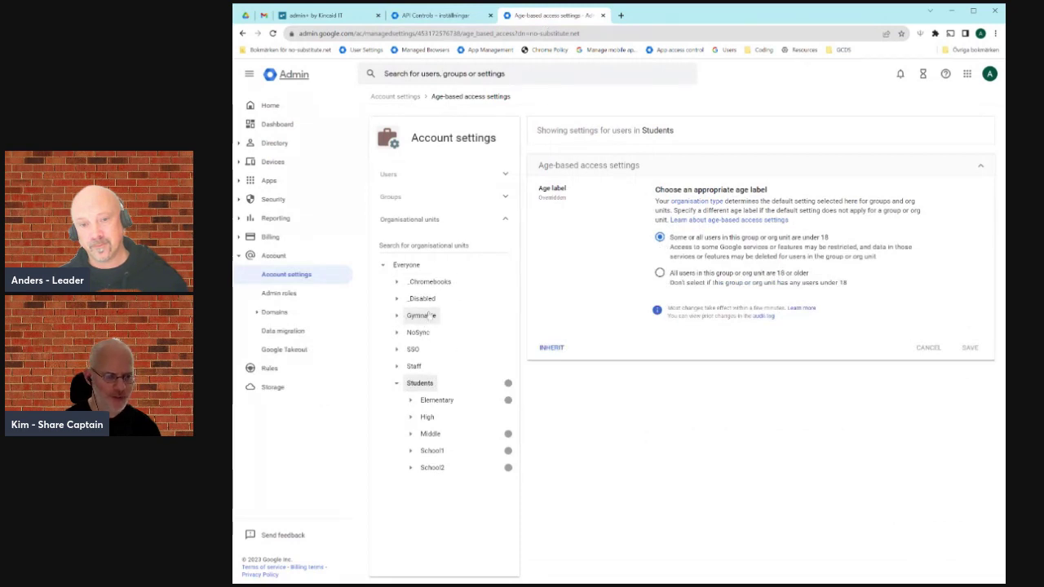
pyautogui.click(395, 317)
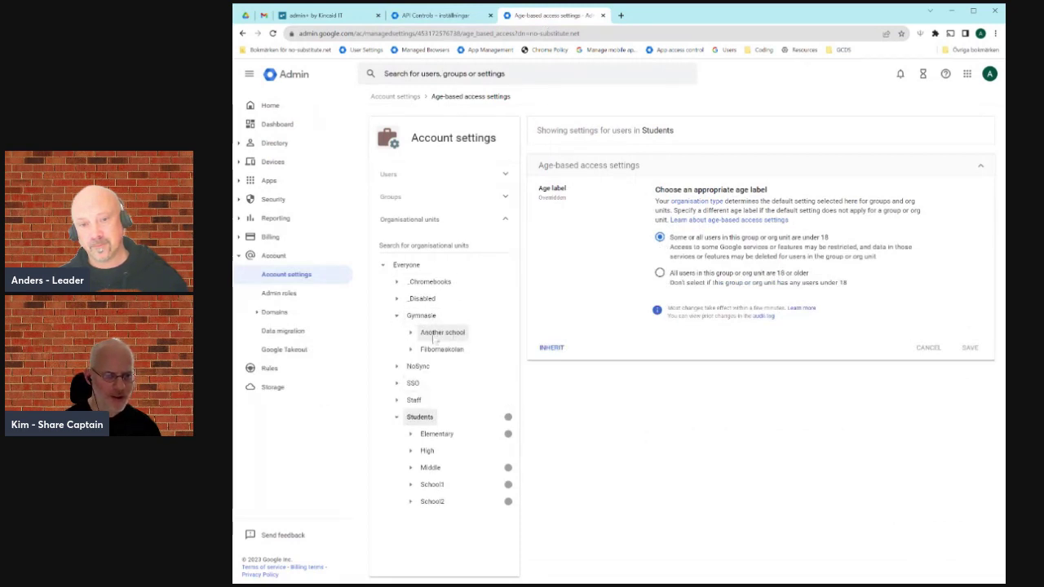
pyautogui.click(411, 348)
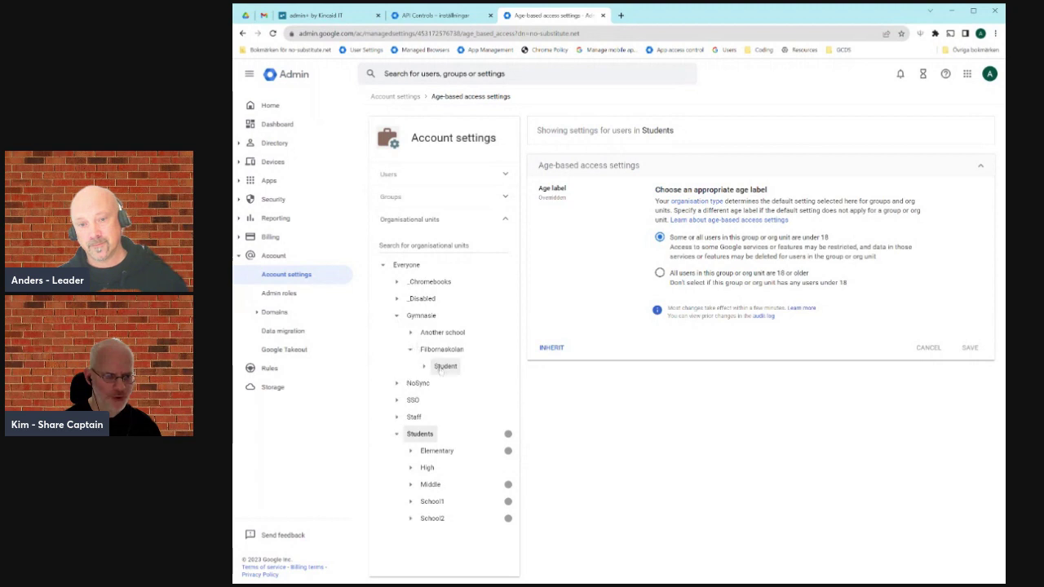
pyautogui.click(424, 366)
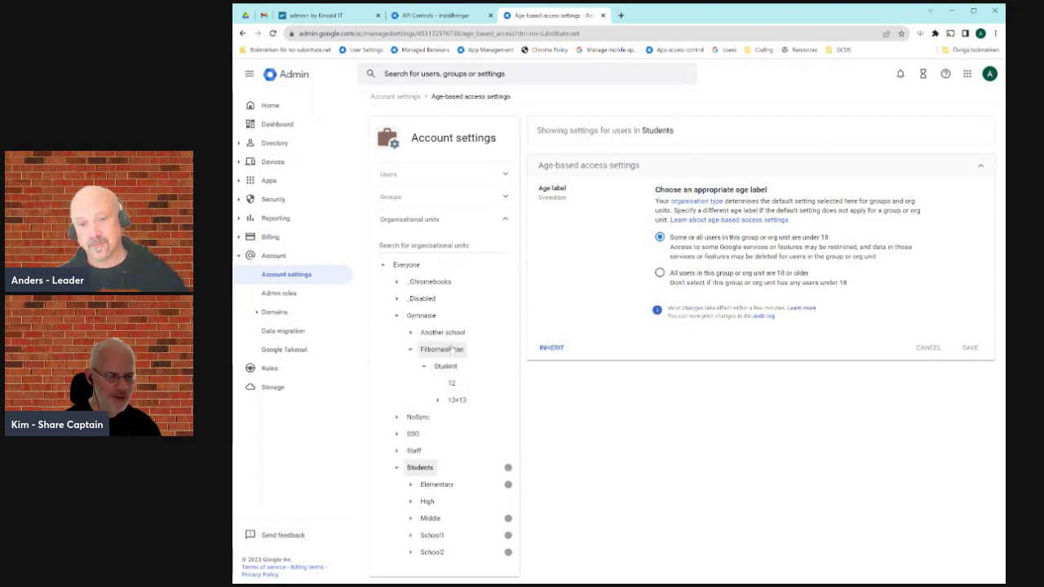
# Compare the age labels of the Gymnasie, Students and Staff organisational units, and close the age-based access settings page
pyautogui.click(427, 318)
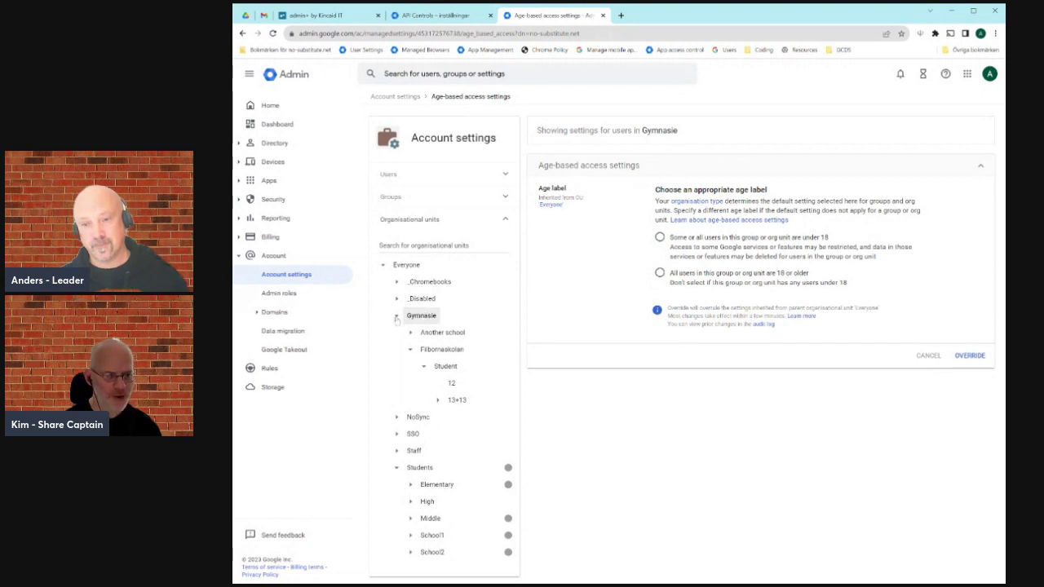
pyautogui.click(397, 316)
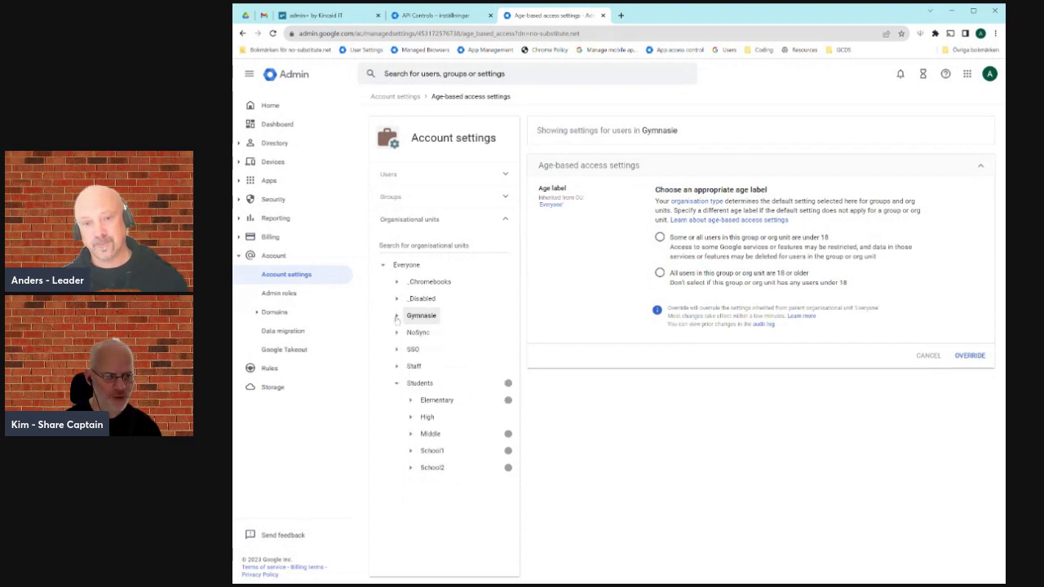
pyautogui.click(421, 384)
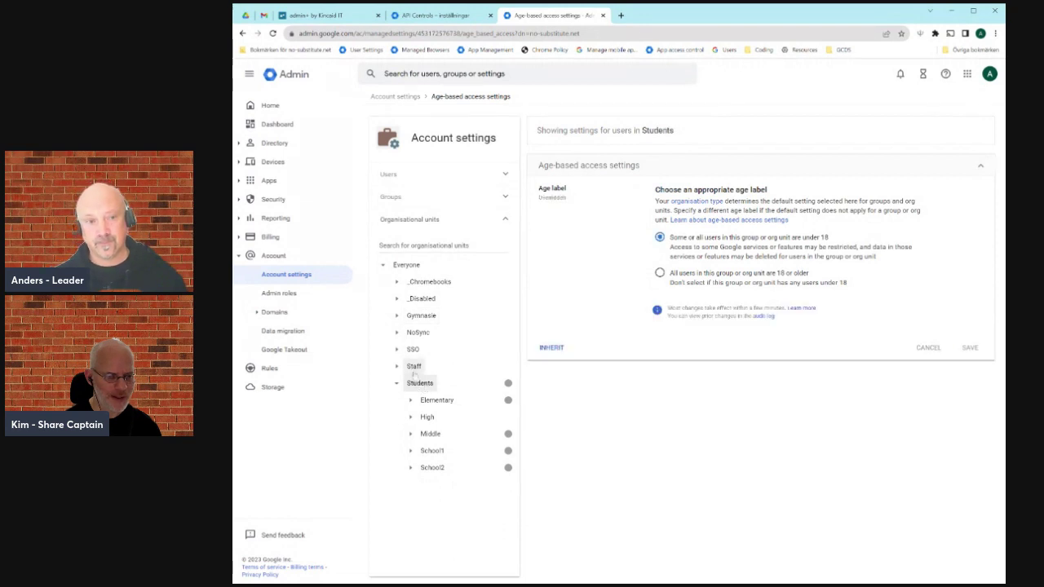
pyautogui.click(414, 367)
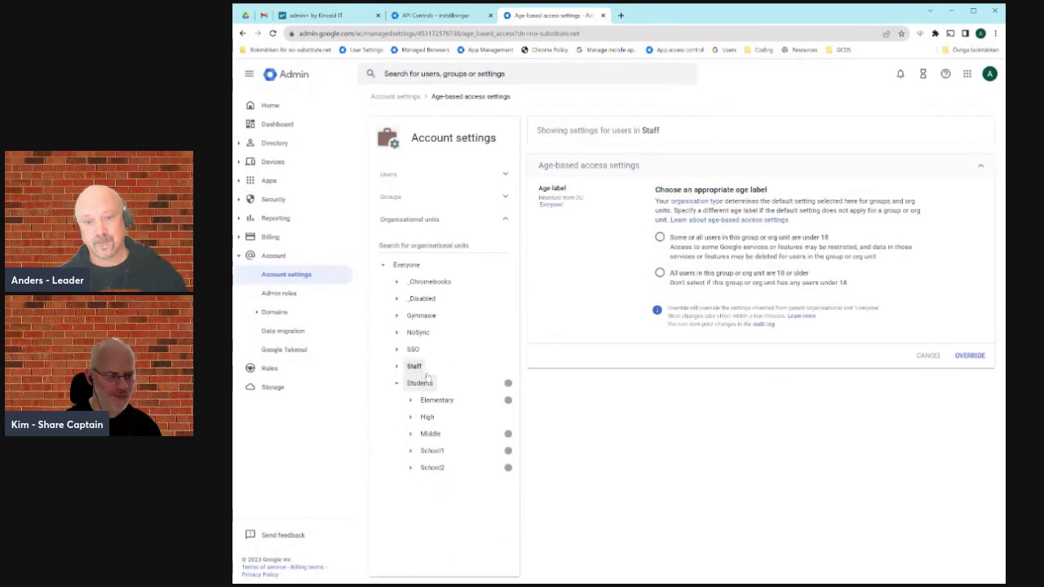
pyautogui.click(421, 384)
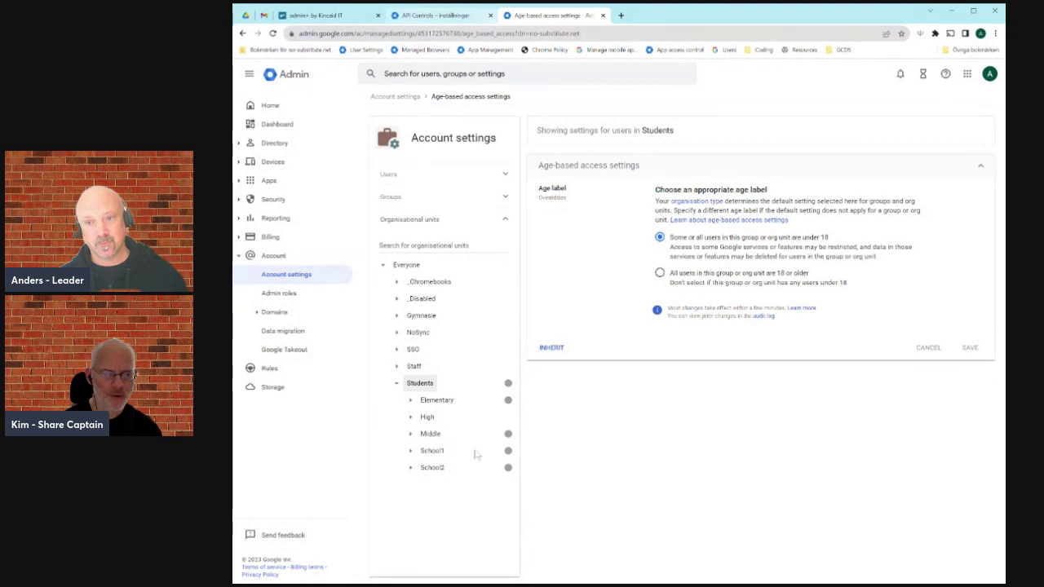
pyautogui.click(602, 16)
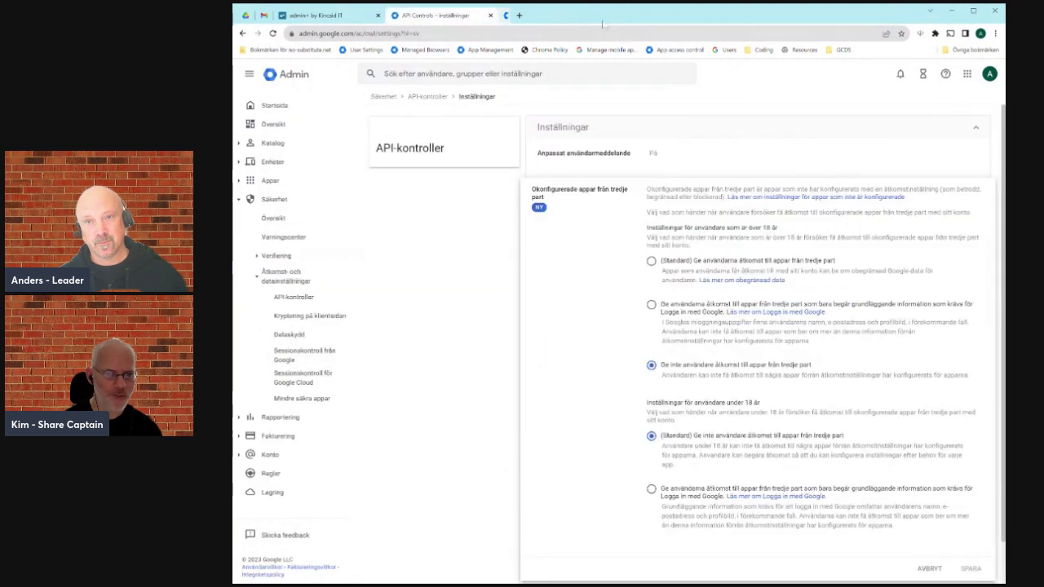
# Highlight the under-18 settings for unconfigured apps, including the name, email and profile picture details and the standard no-access option
pyautogui.scroll(-1, 561, 306)
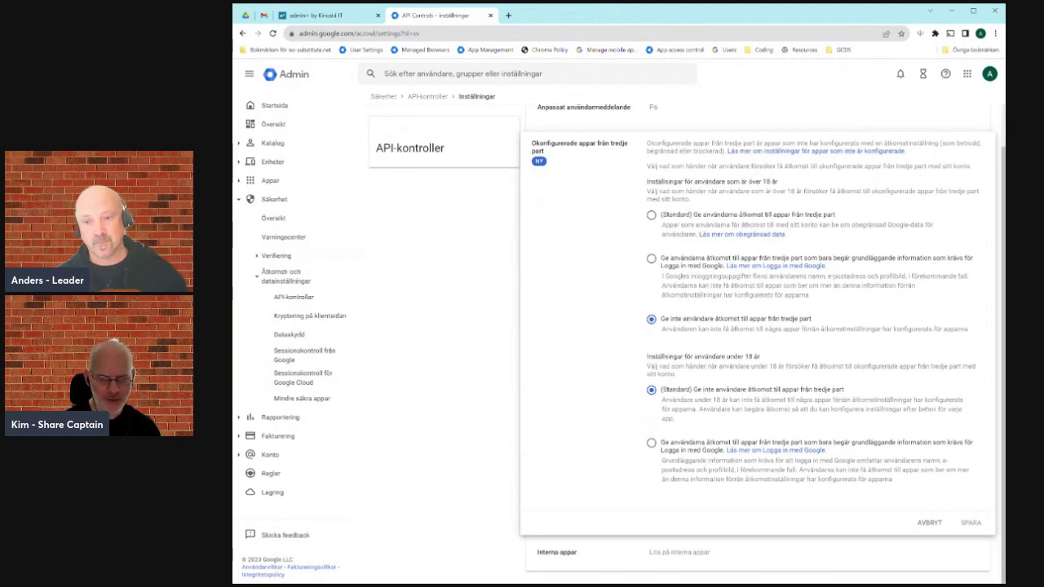
pyautogui.moveTo(646, 356); pyautogui.dragTo(855, 432)
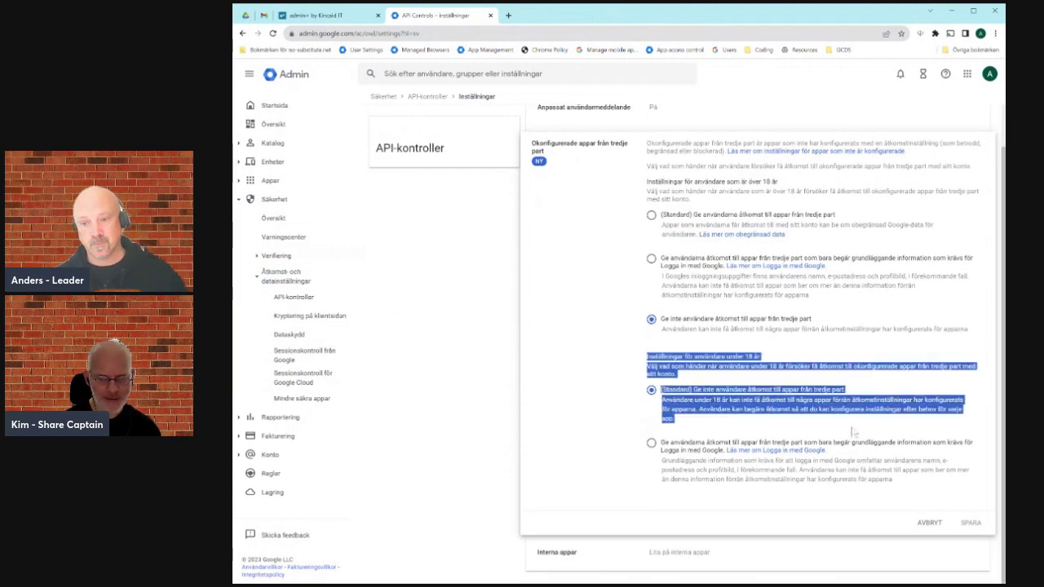
pyautogui.click(734, 390)
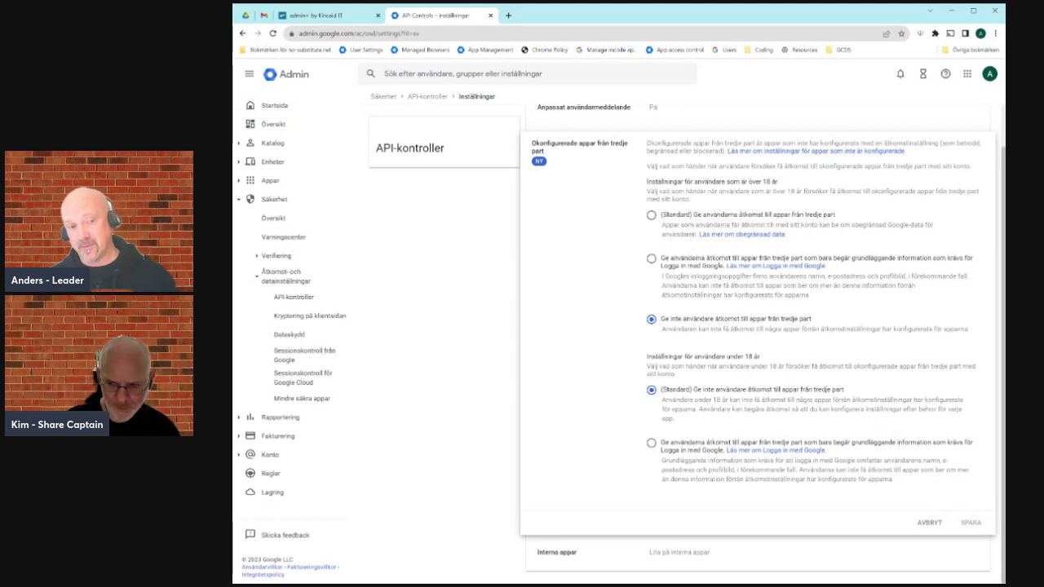
pyautogui.moveTo(884, 460); pyautogui.dragTo(735, 471)
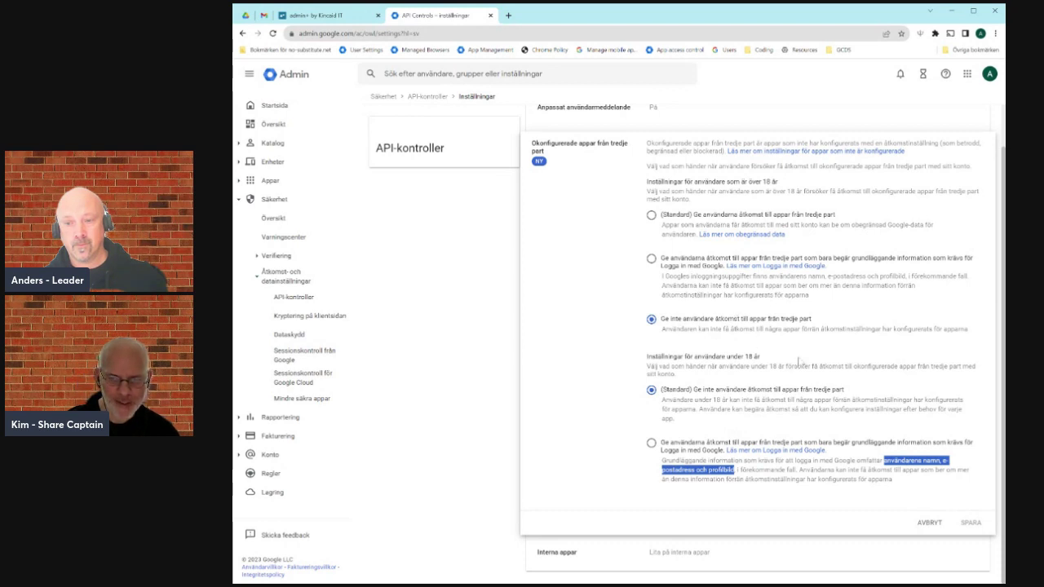
pyautogui.scroll(1, 821, 350)
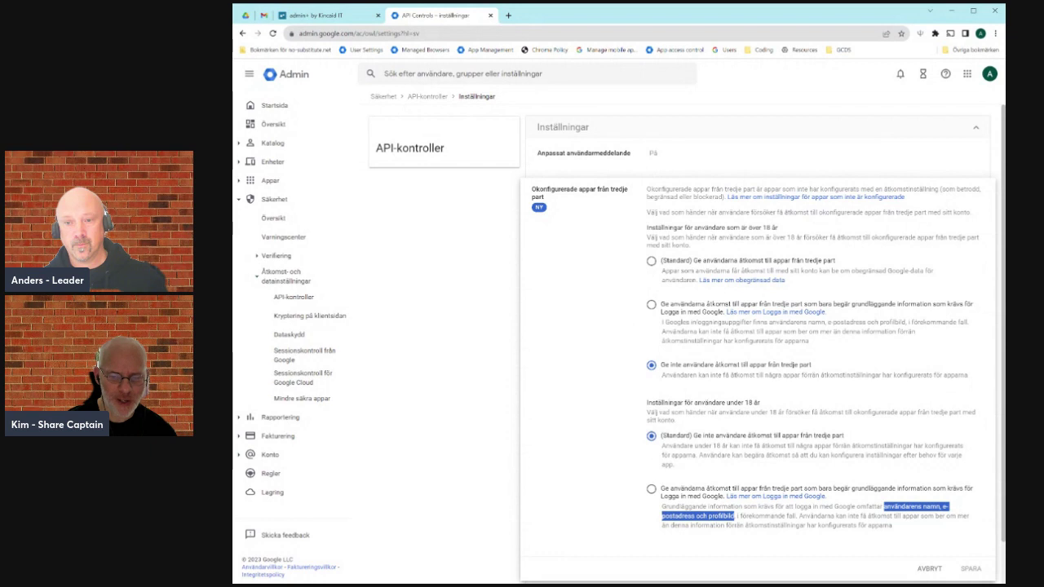
pyautogui.moveTo(848, 437); pyautogui.dragTo(662, 436)
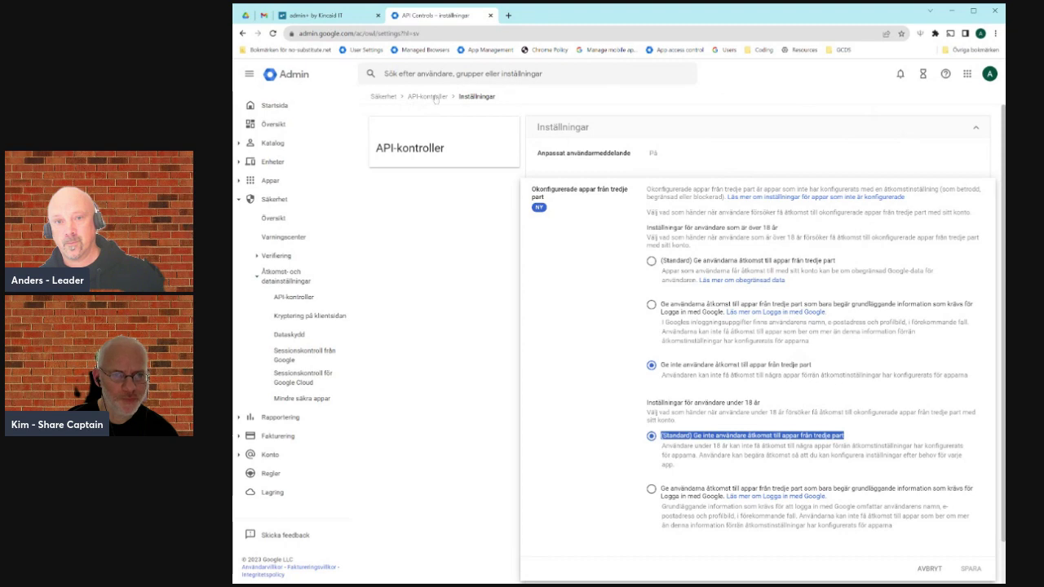
# Open the "Anpassat användarmeddelande" setting and highlight its custom message text
pyautogui.click(593, 156)
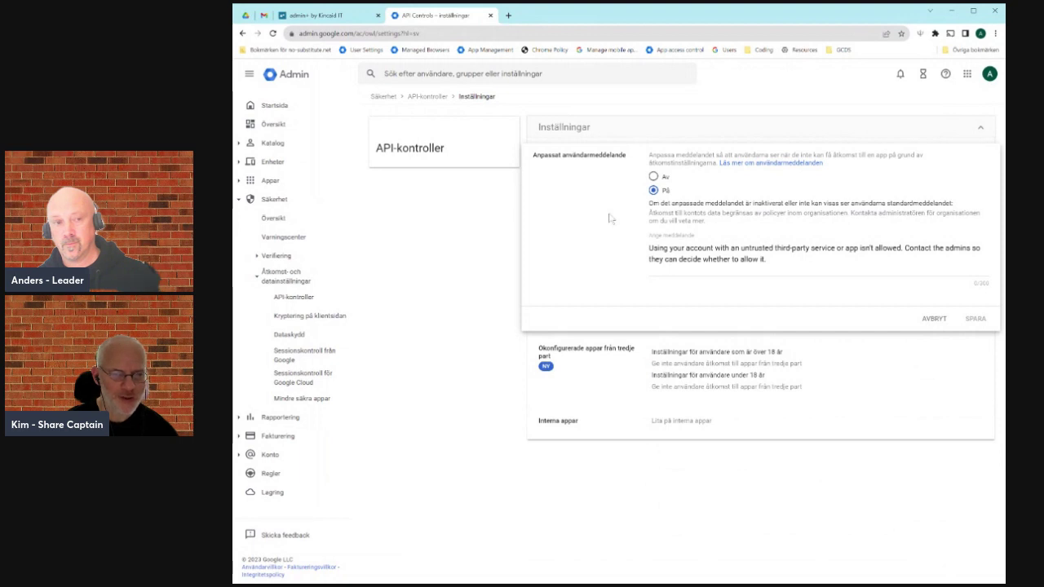
pyautogui.moveTo(818, 261); pyautogui.dragTo(632, 244)
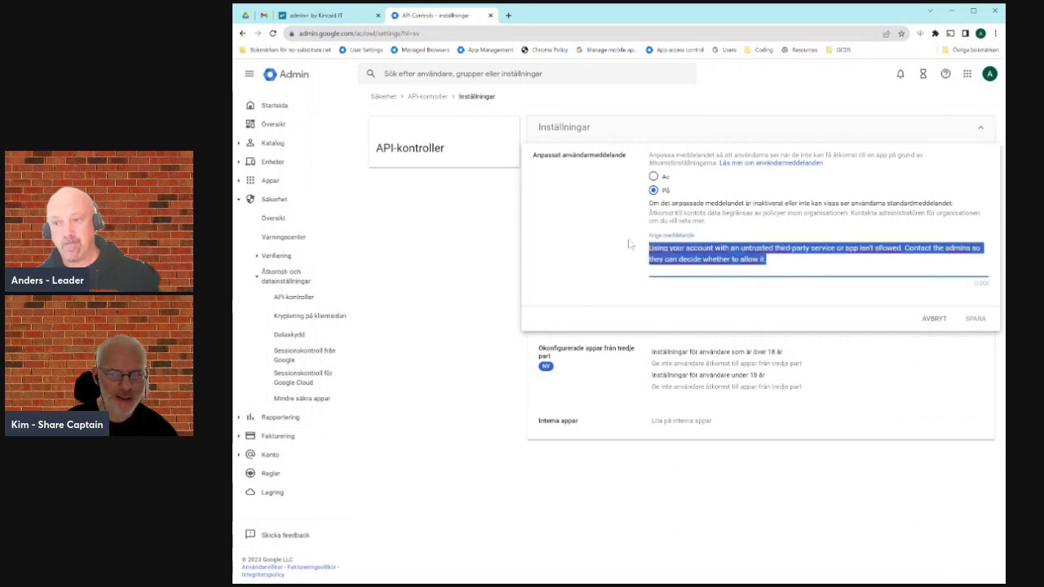
pyautogui.click(595, 270)
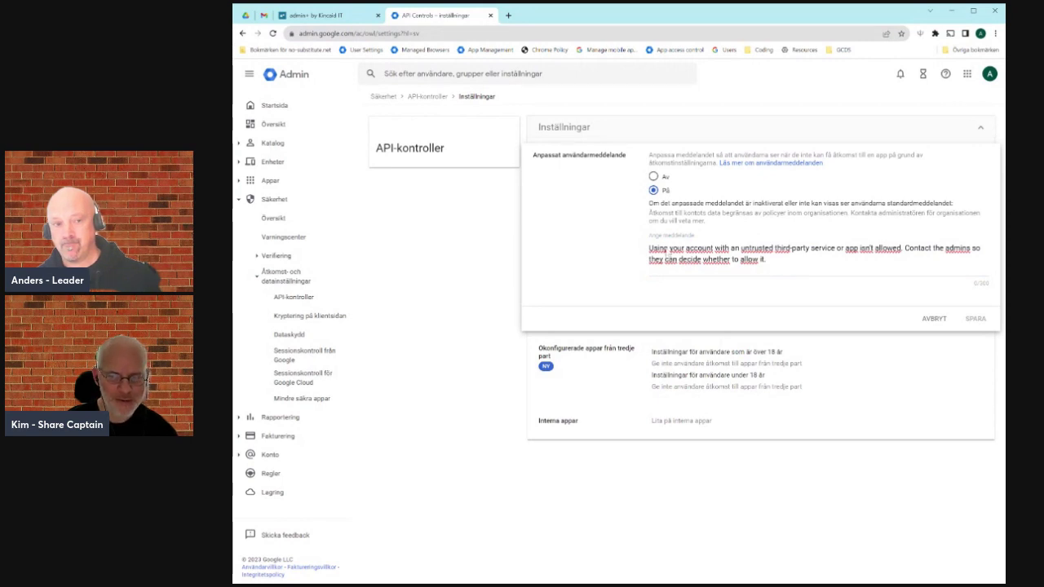
# Open third-party app access management from API-kontroller and highlight the "Konfigurerade appar" heading
pyautogui.click(425, 97)
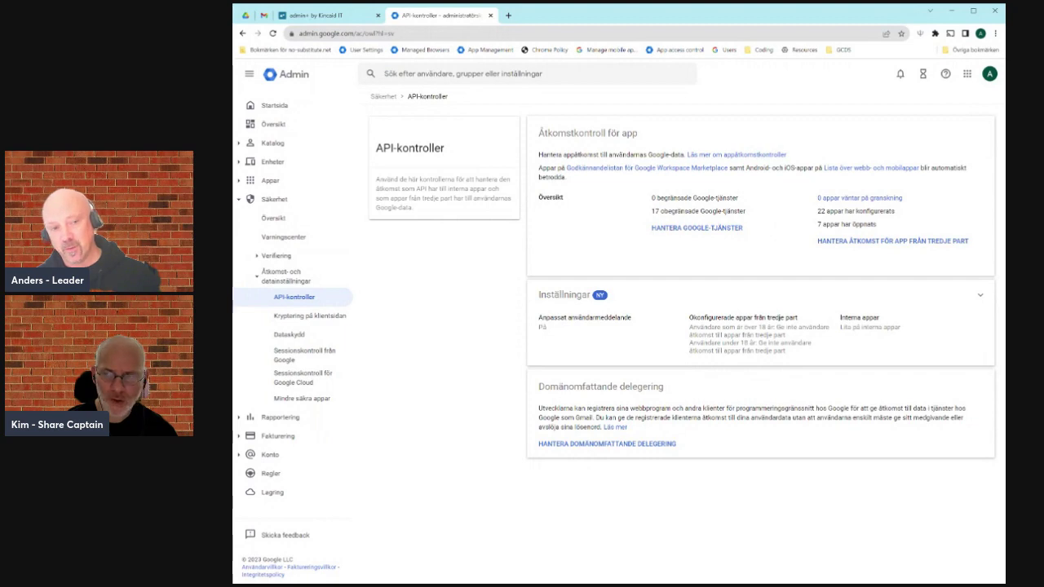
pyautogui.click(848, 243)
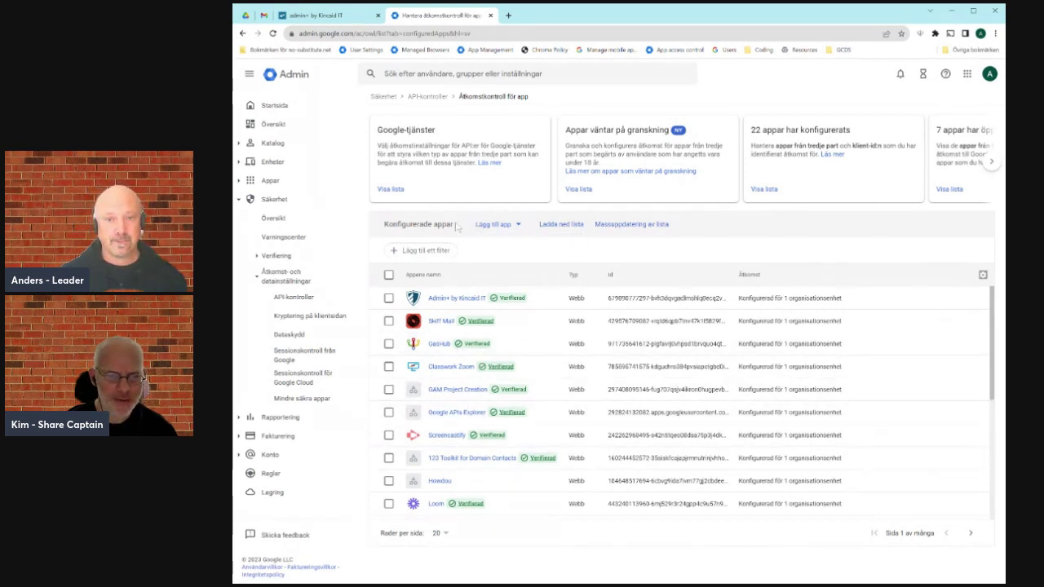
pyautogui.moveTo(458, 225); pyautogui.dragTo(384, 226)
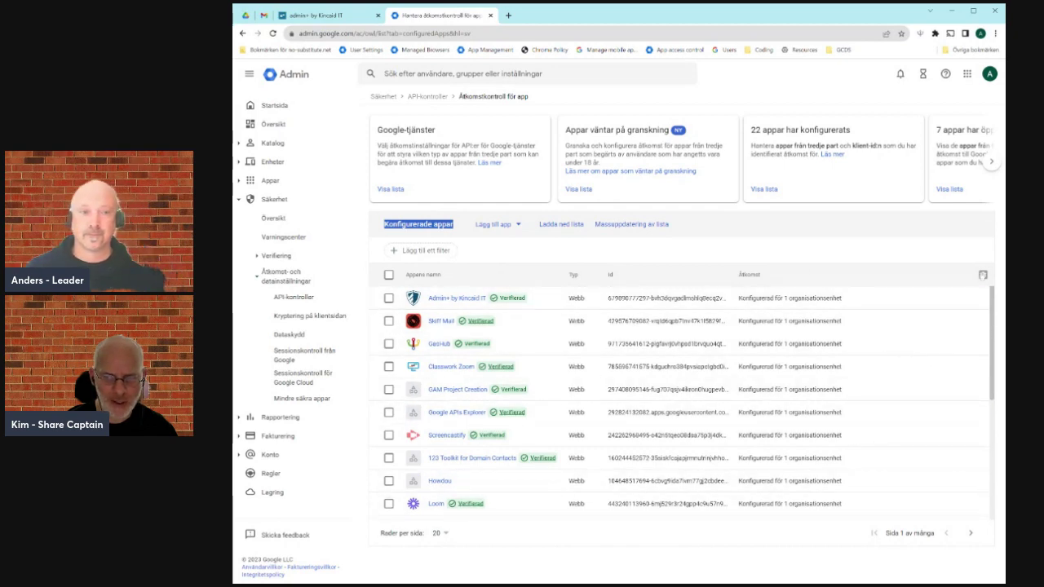
# Check the column options of the configured apps list, cancel without changes, and view Screencastify's access information
pyautogui.click(982, 274)
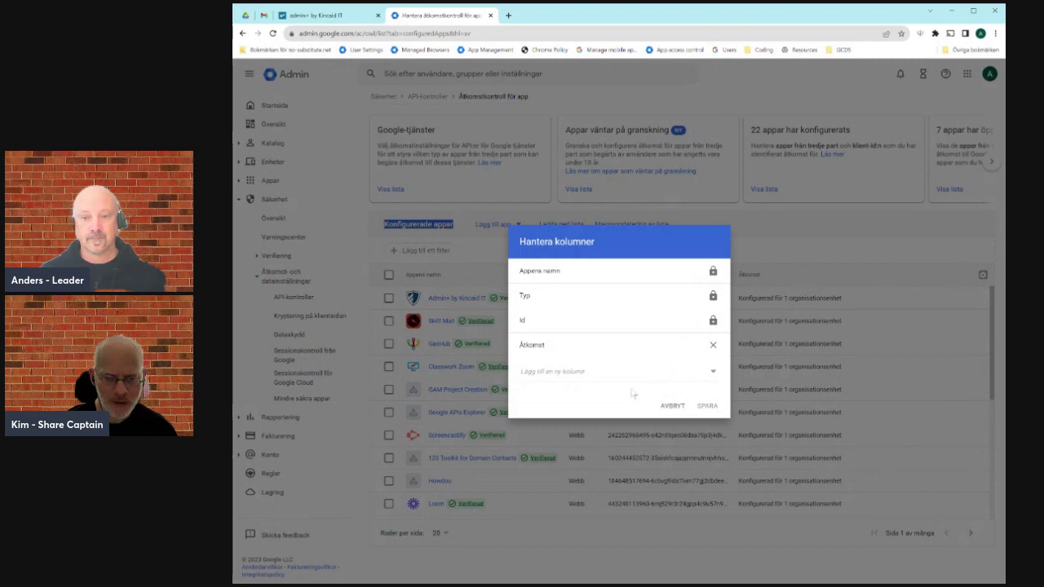
pyautogui.click(672, 406)
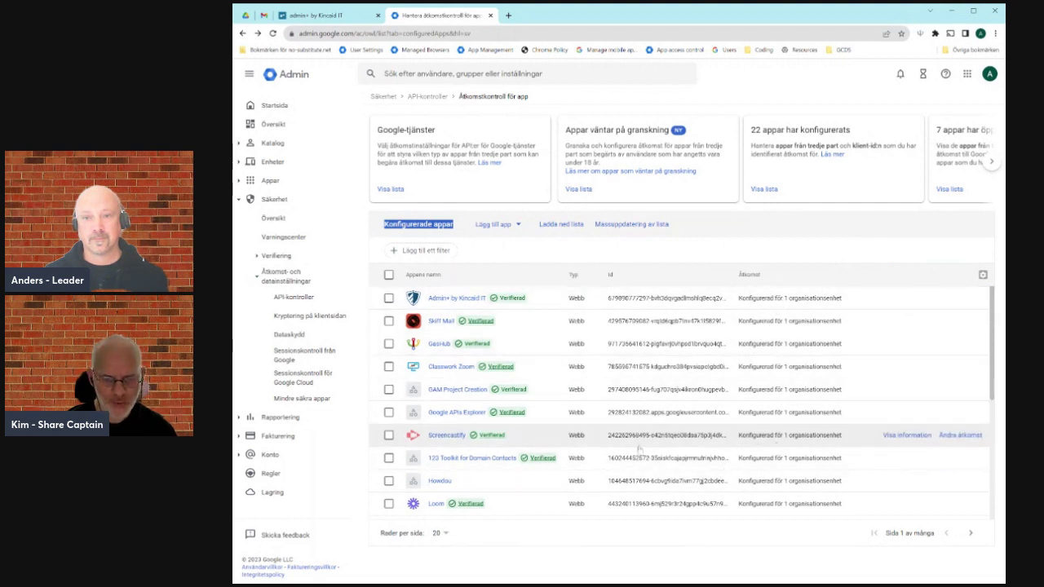
pyautogui.click(904, 436)
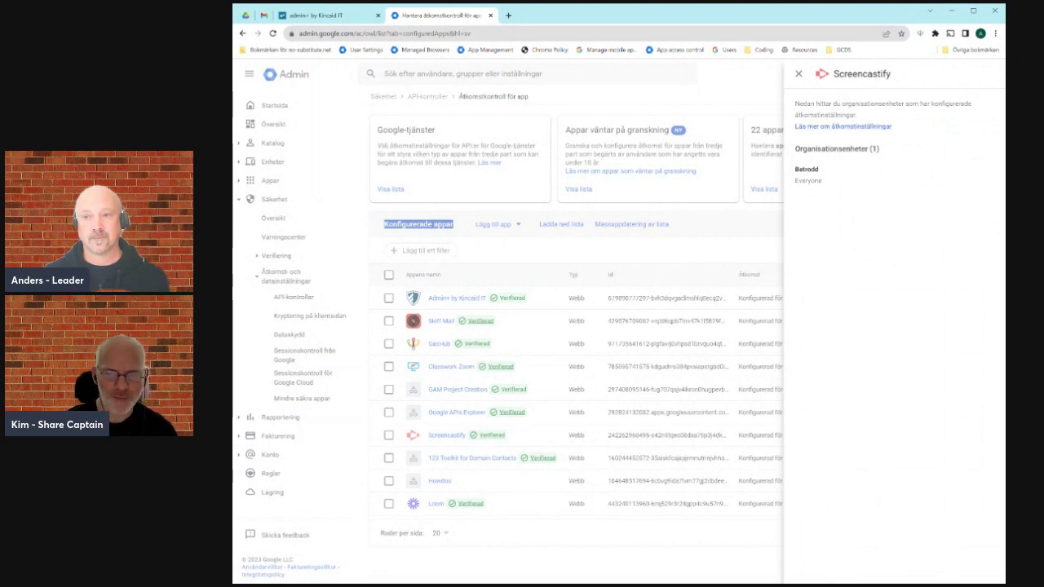
# Highlight the organisational unit with trusted access to Screencastify and close the app's access information
pyautogui.doubleClick(807, 181)
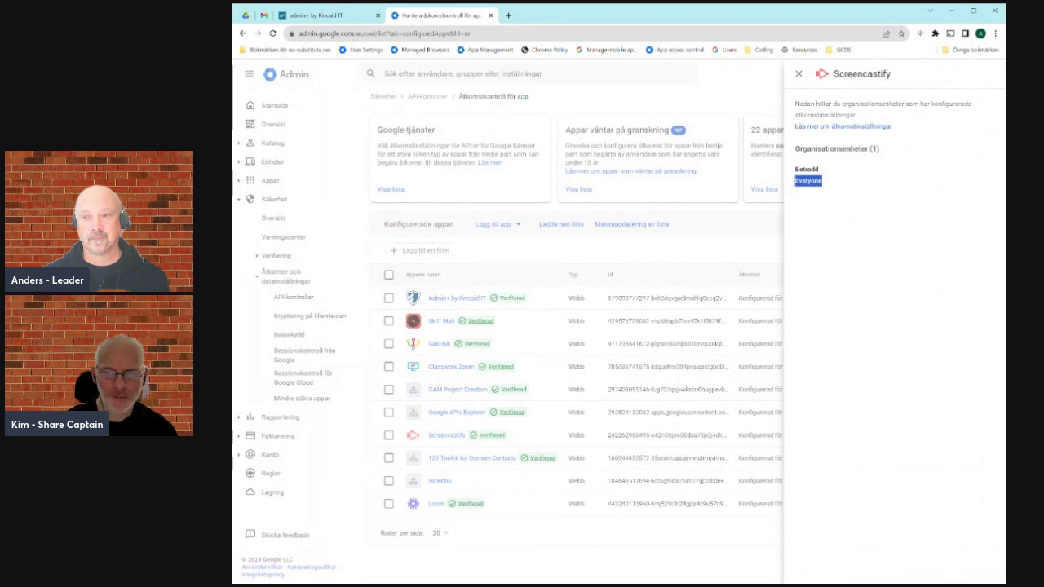
pyautogui.click(798, 73)
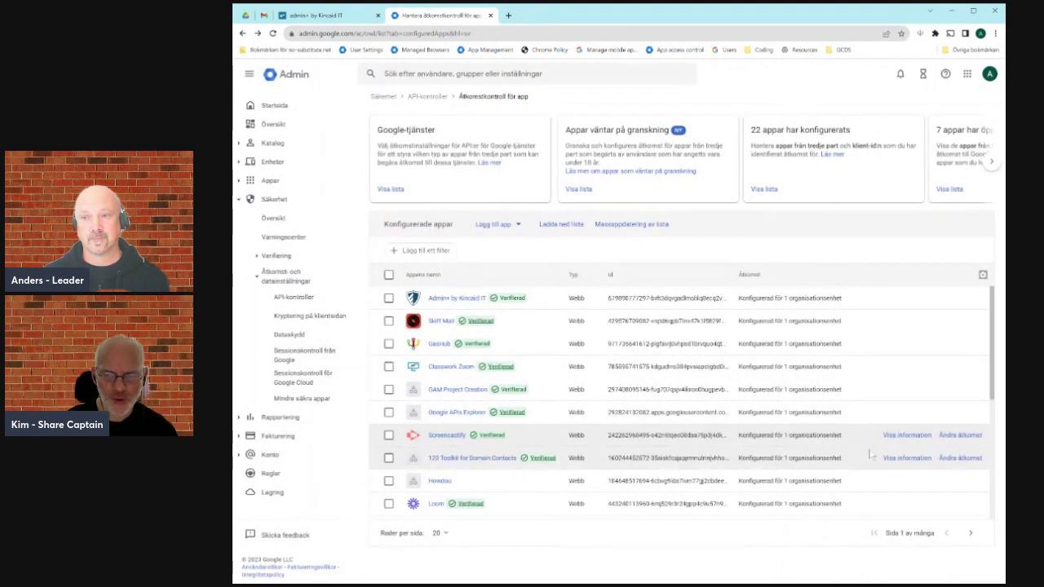
pyautogui.click(900, 368)
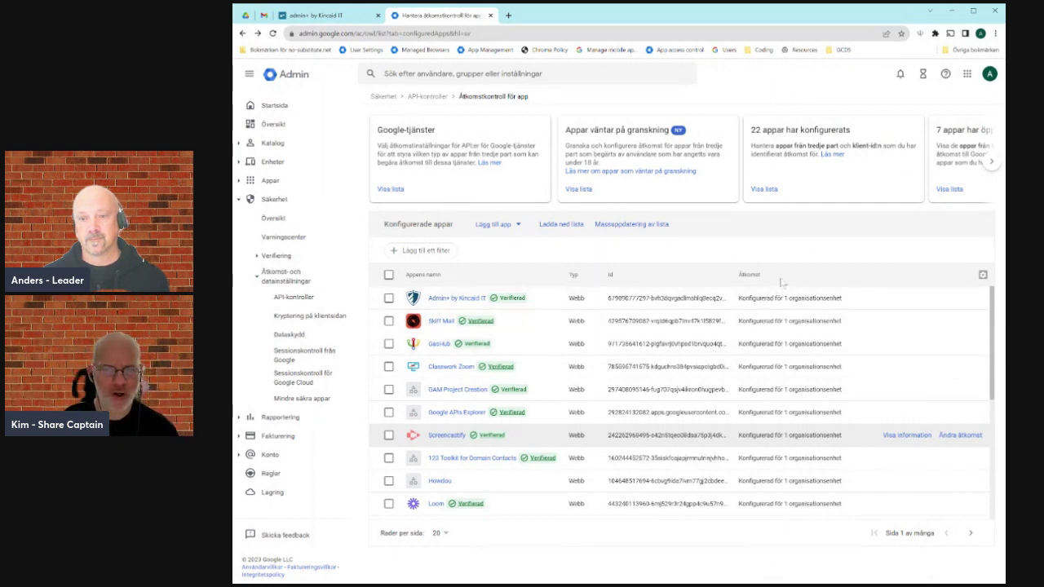
# Show the list of apps that users have opened and examine the access status of each
pyautogui.click(990, 161)
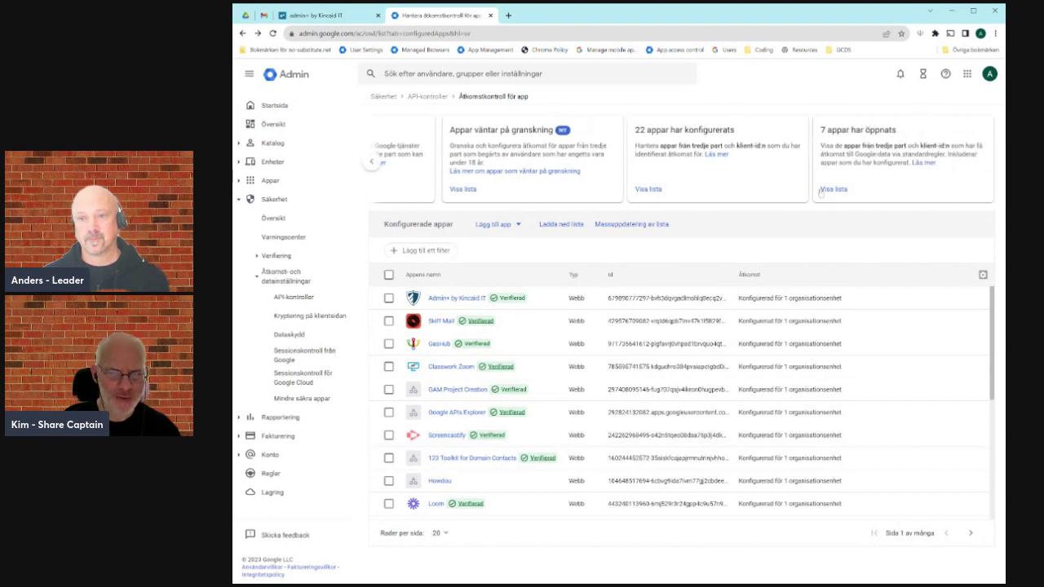
pyautogui.click(827, 190)
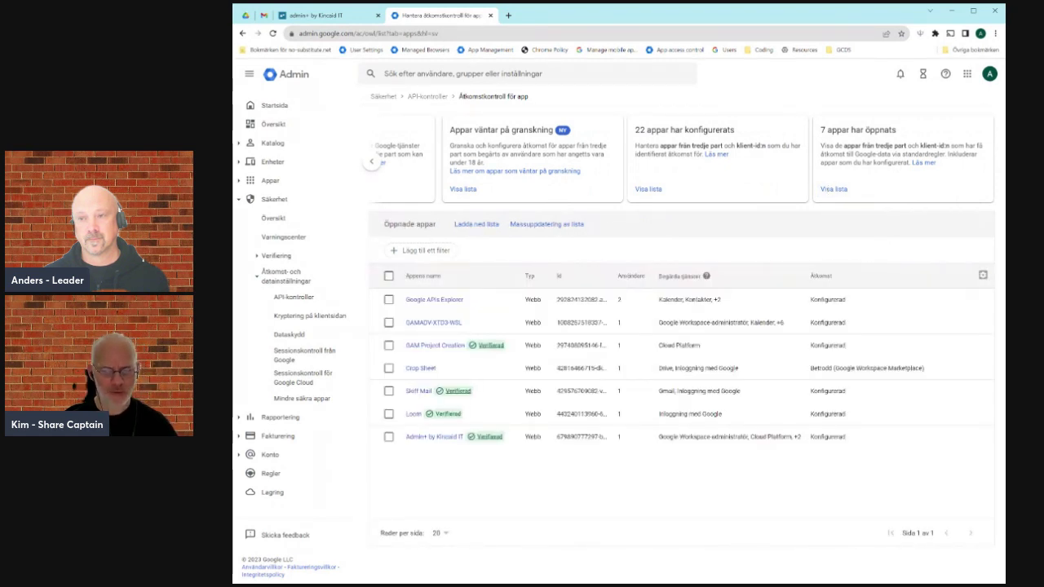
pyautogui.moveTo(851, 302)
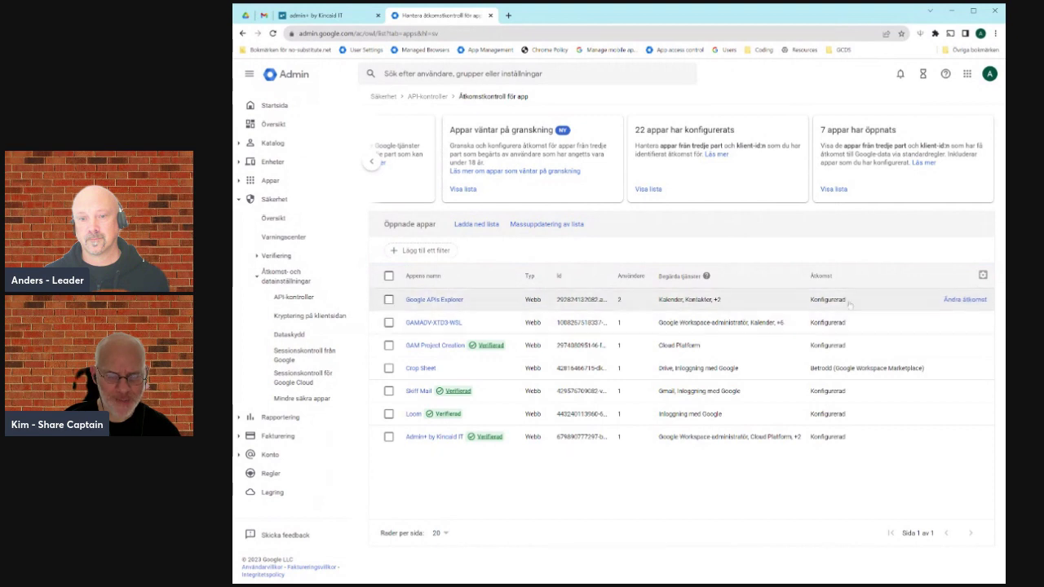
pyautogui.moveTo(865, 367)
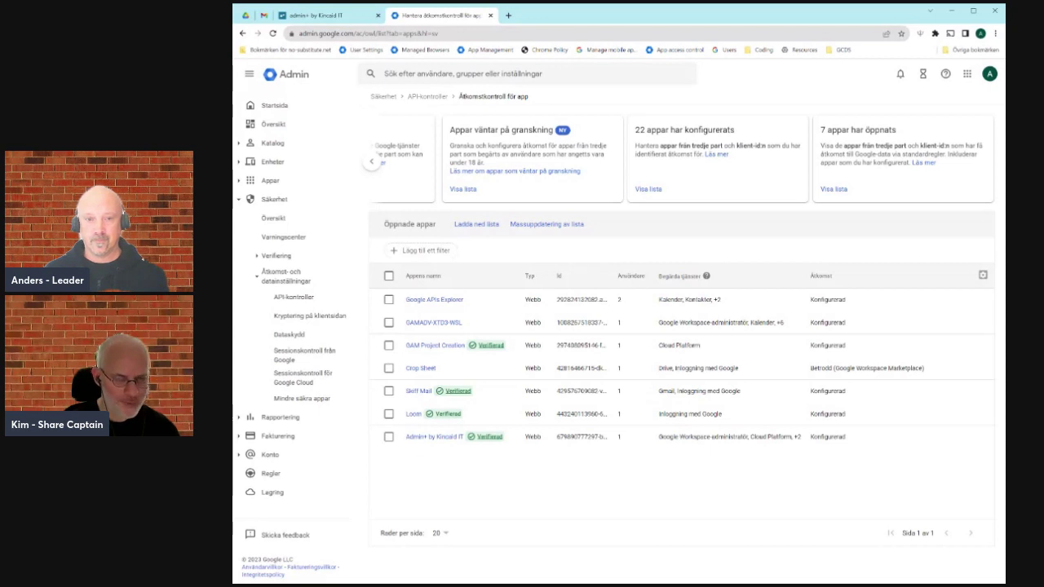
# Open pixlr.com in a new browser tab
pyautogui.click(508, 16)
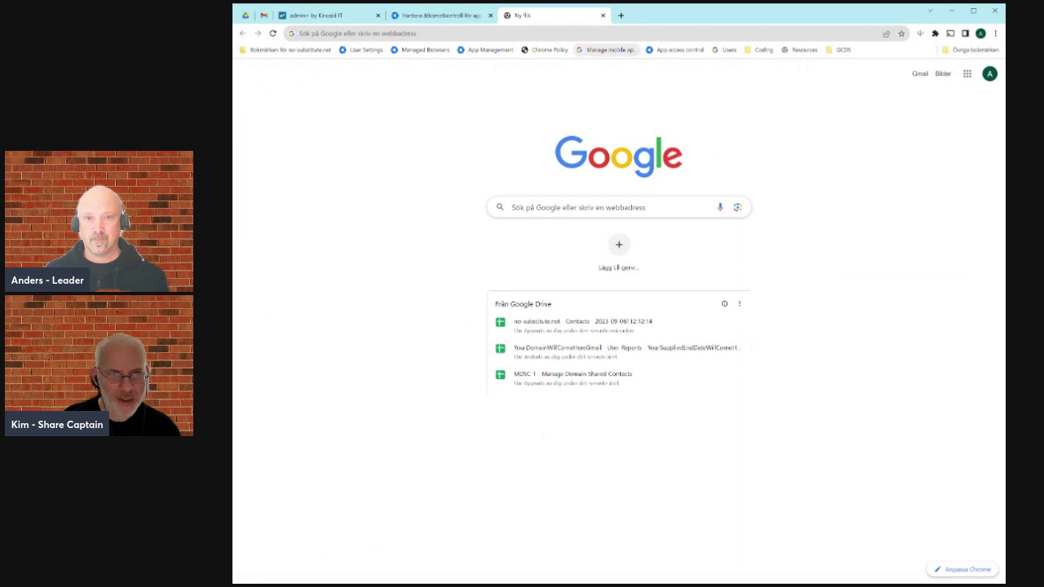
pyautogui.click(570, 34)
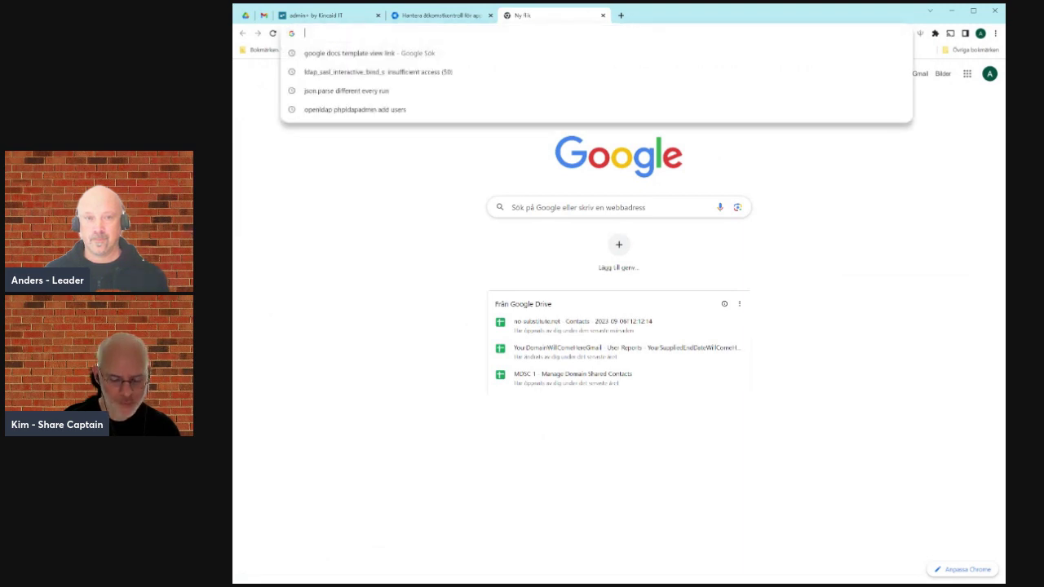
pyautogui.write('pixlr.com')
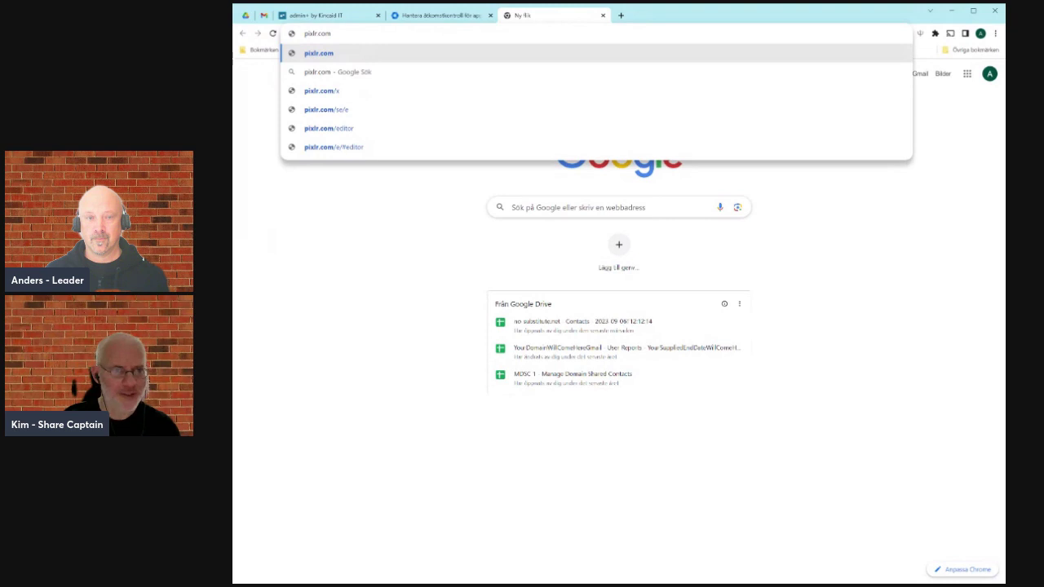
pyautogui.press('Return')
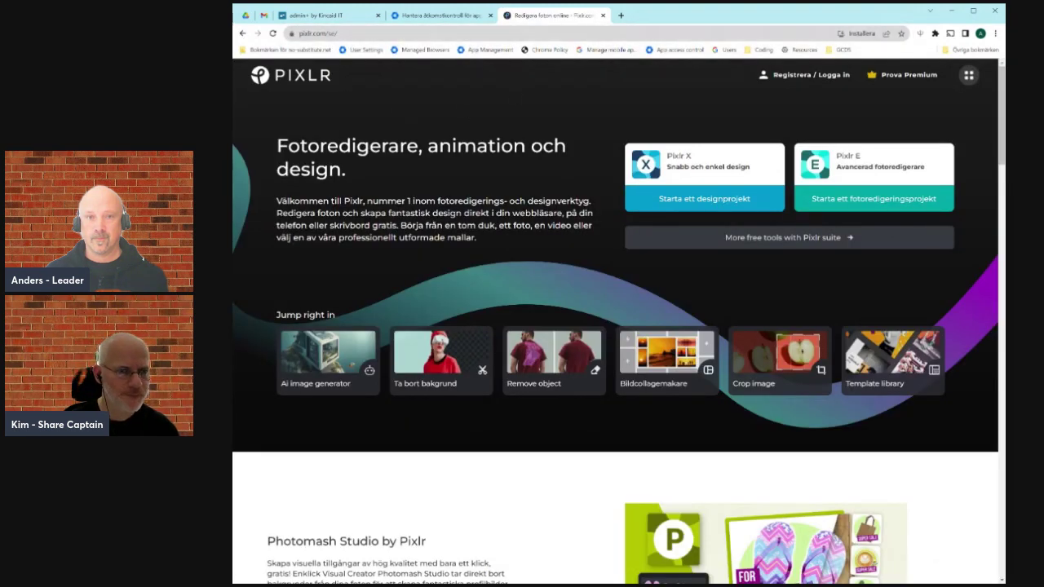
# Try to log in to Pixlr with Google using the listed admin account
pyautogui.click(822, 77)
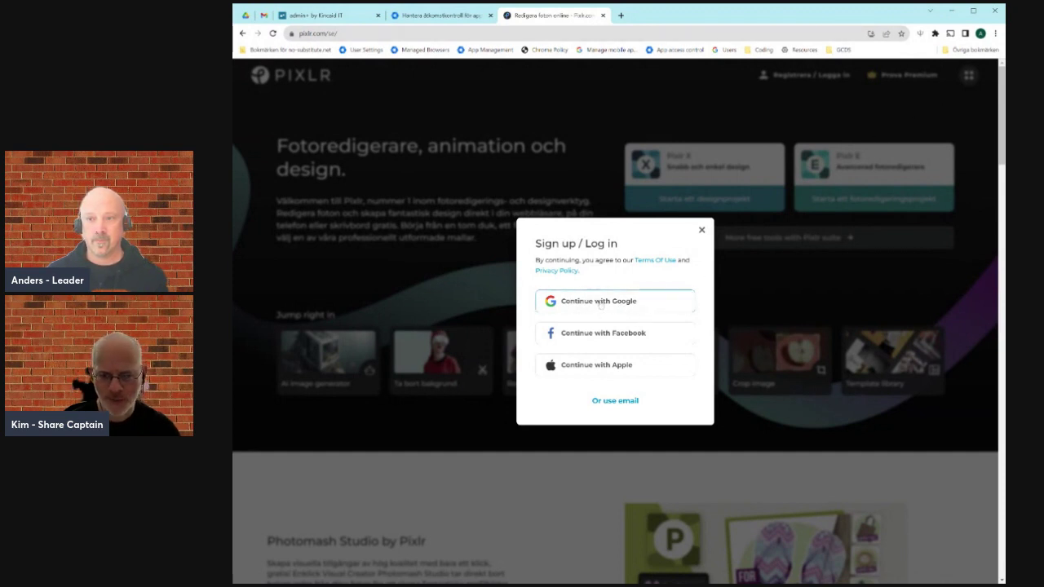
pyautogui.click(599, 304)
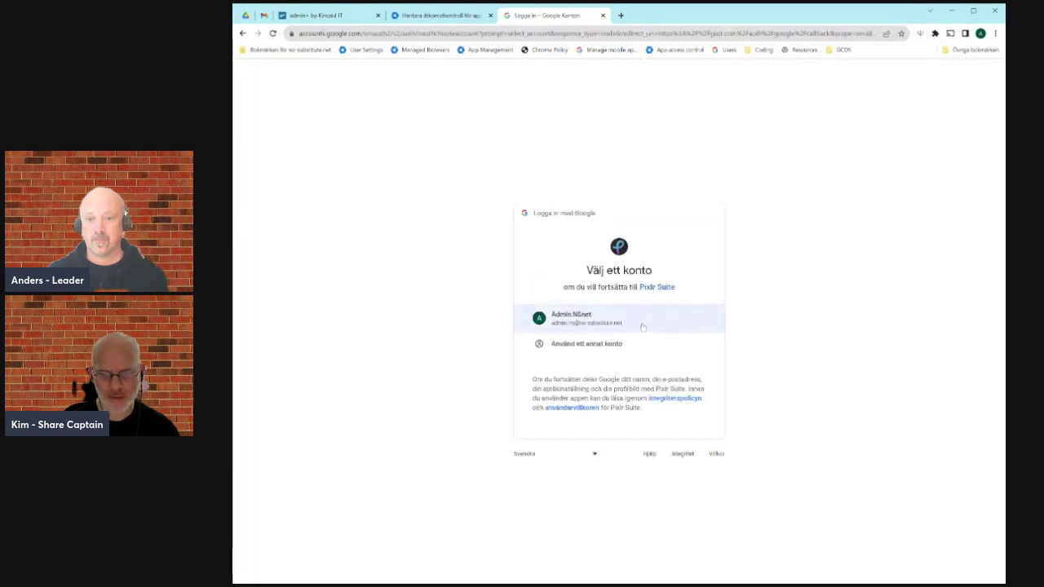
pyautogui.click(643, 324)
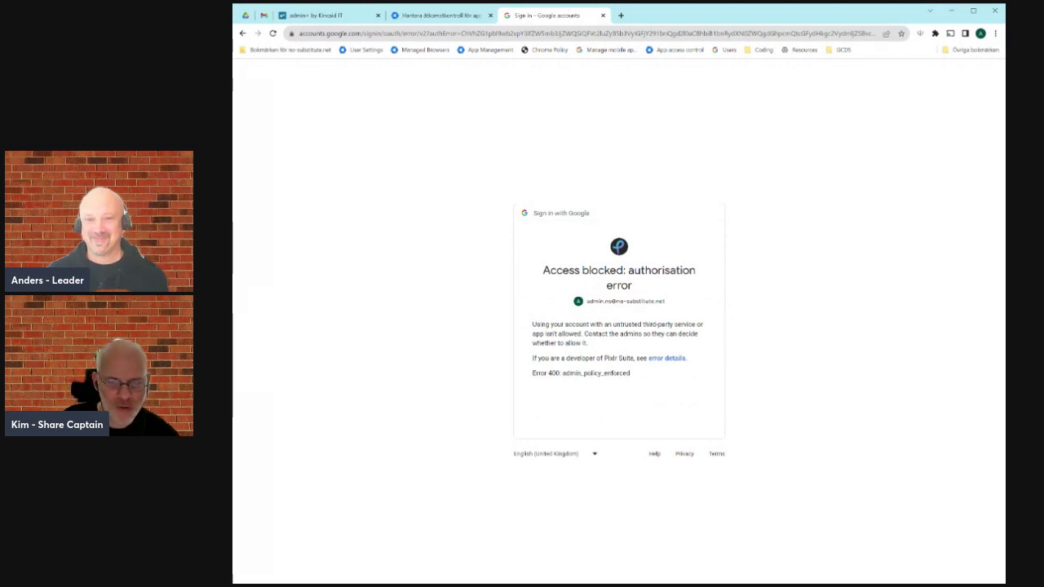
# Highlight text in the blocked-access message about contacting the admins, then clear the selection
pyautogui.moveTo(589, 343); pyautogui.dragTo(532, 324)
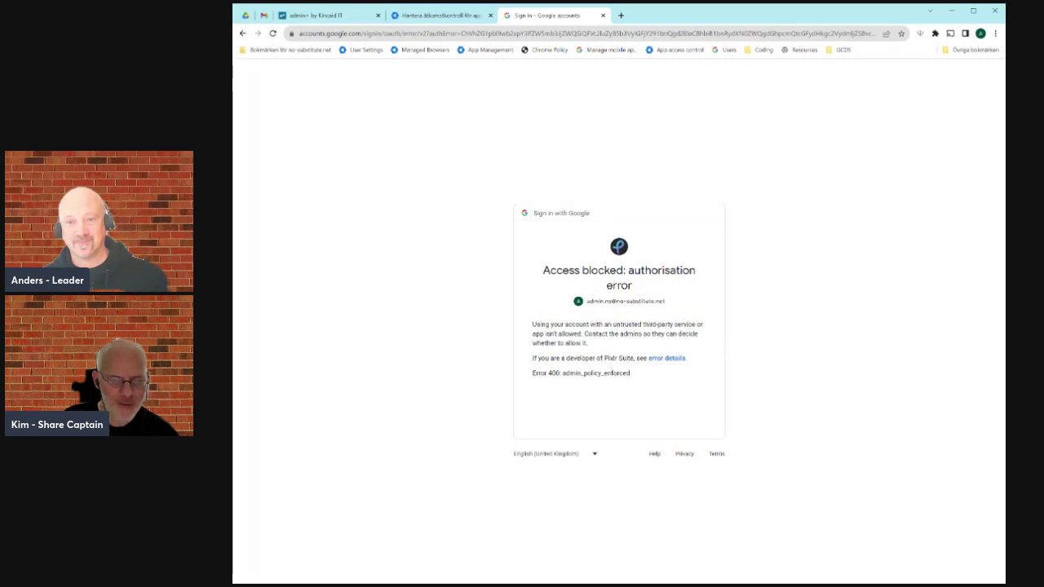
pyautogui.doubleClick(688, 333)
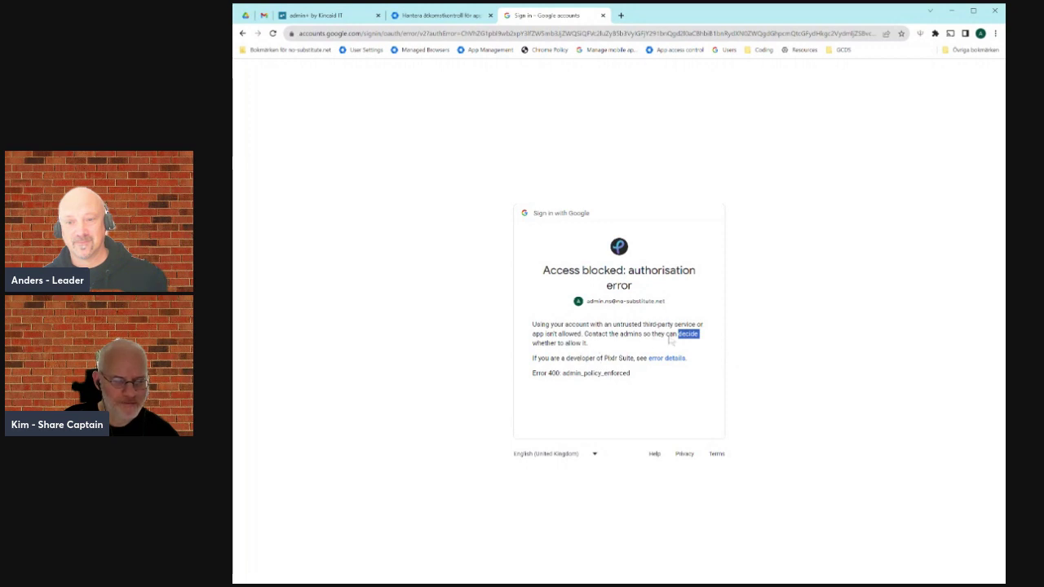
pyautogui.click(766, 285)
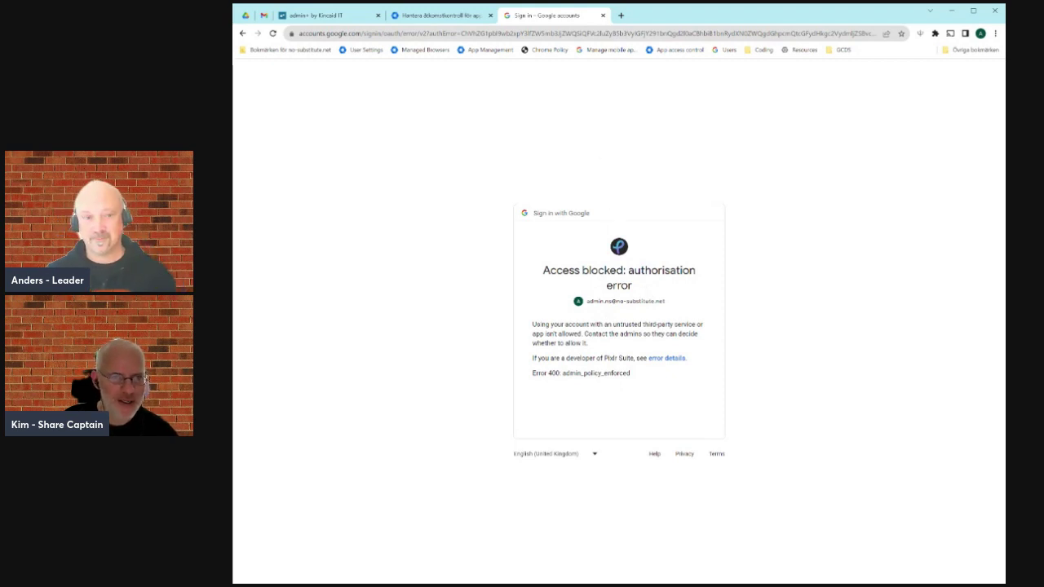
# Return to the configured apps in the admin console, start adding an app by name or OAuth client ID, and search for pixlr
pyautogui.click(440, 16)
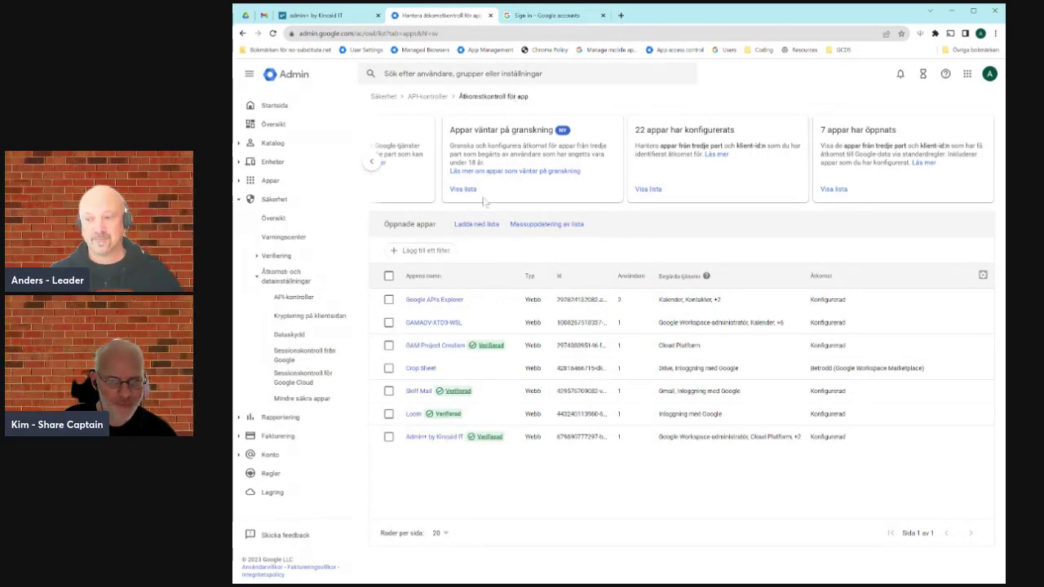
pyautogui.click(371, 161)
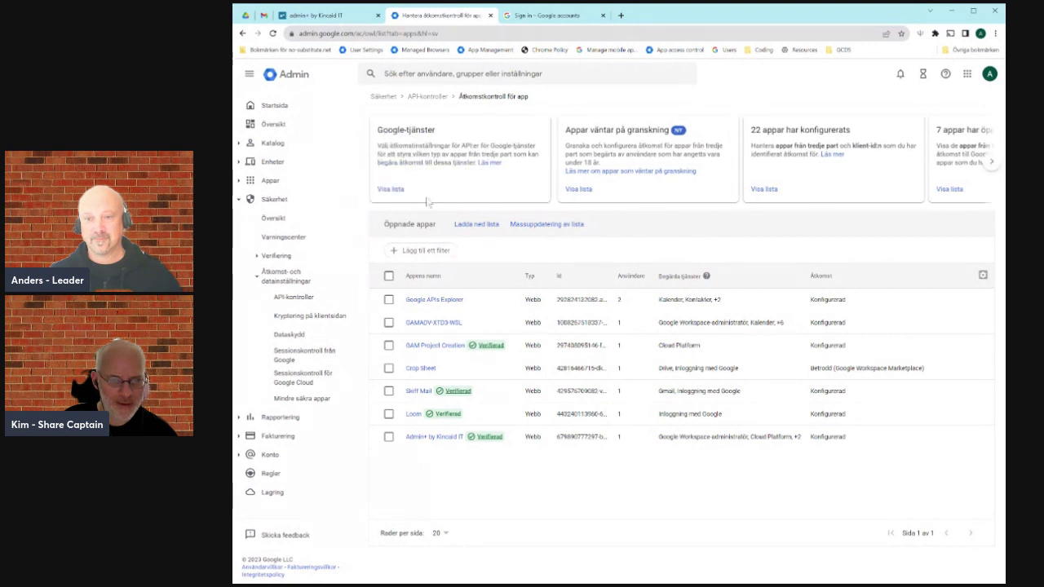
pyautogui.click(764, 188)
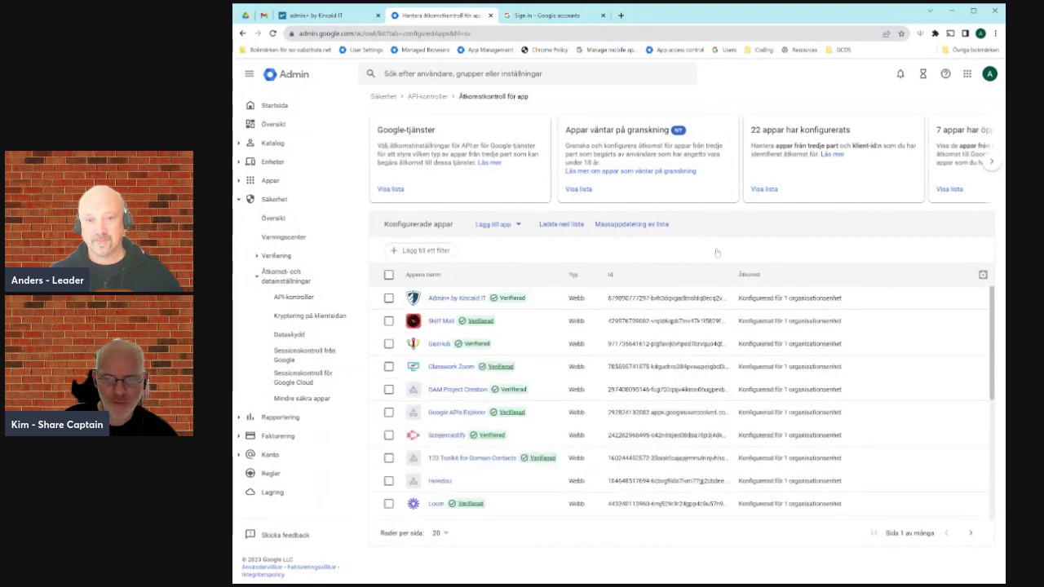
pyautogui.click(498, 229)
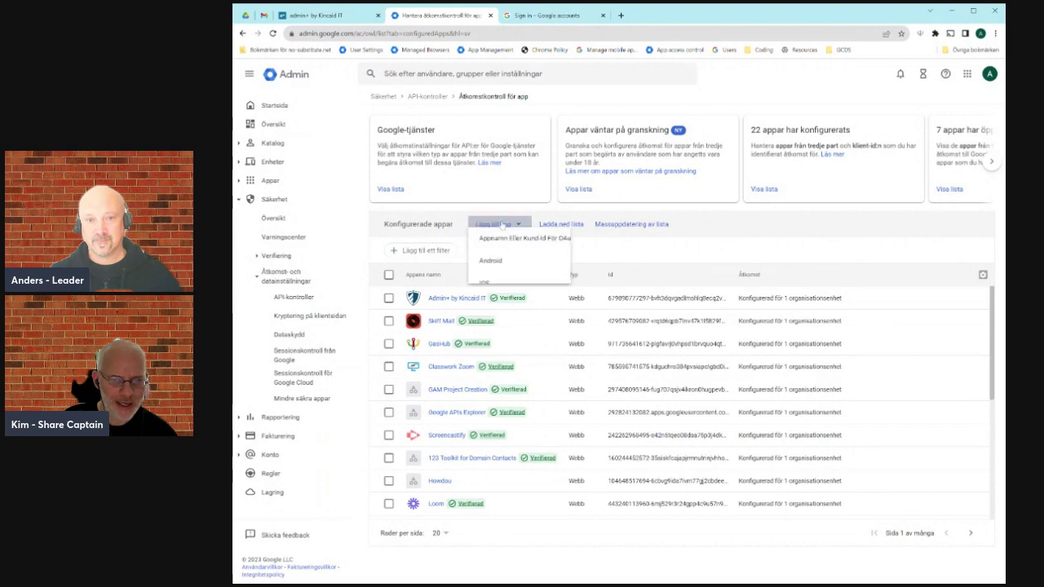
pyautogui.click(531, 252)
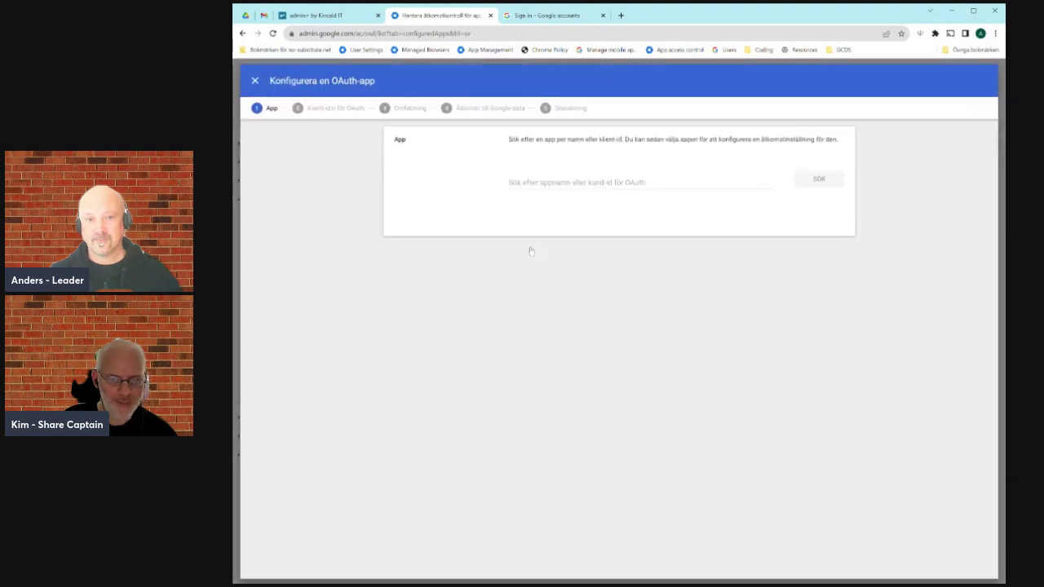
pyautogui.write('pixlr')
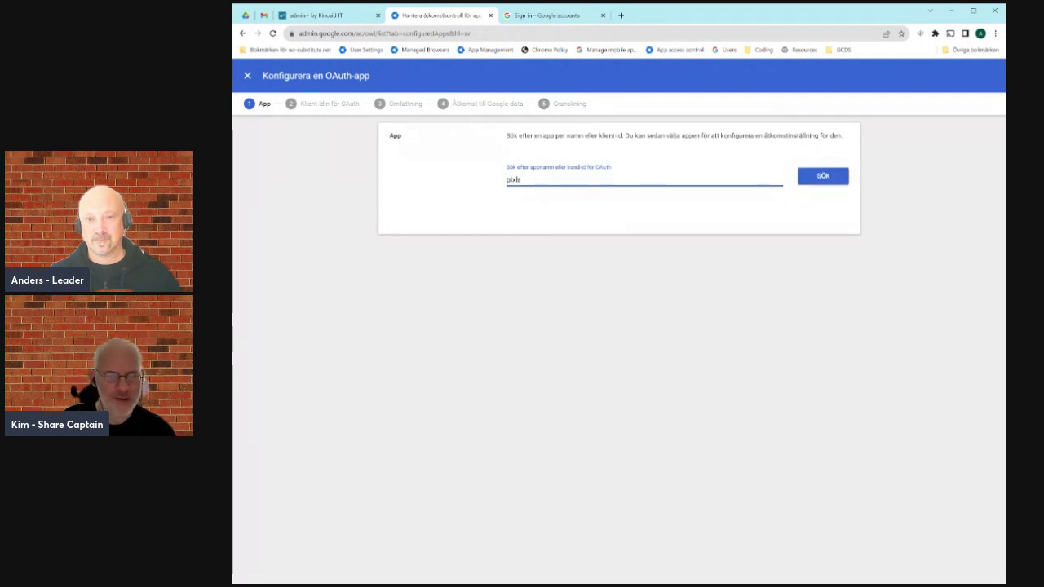
pyautogui.click(835, 181)
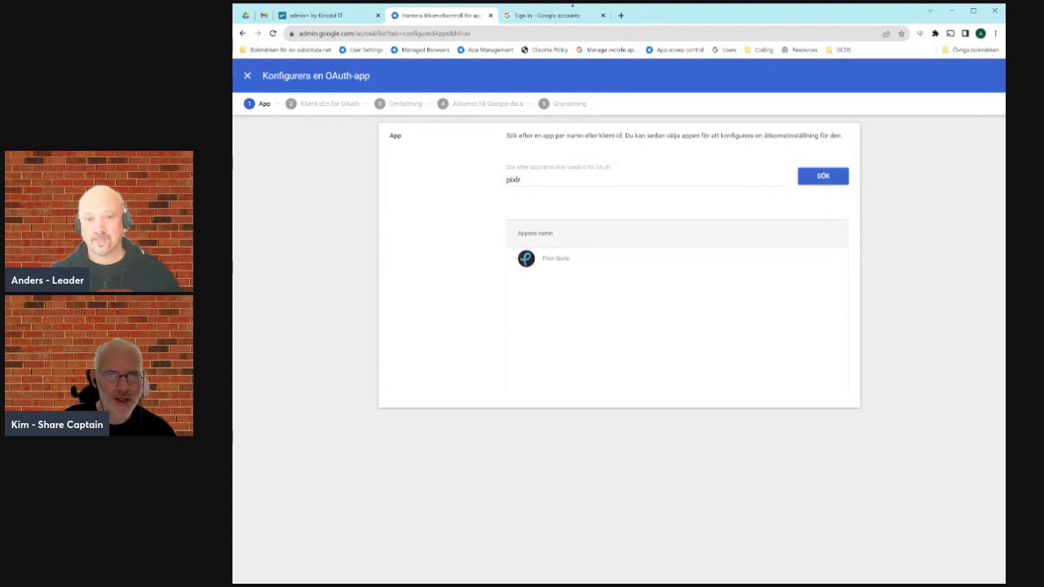
# Compare the app logo on the blocked sign-in page with the Pixlr Suite search result
pyautogui.click(573, 14)
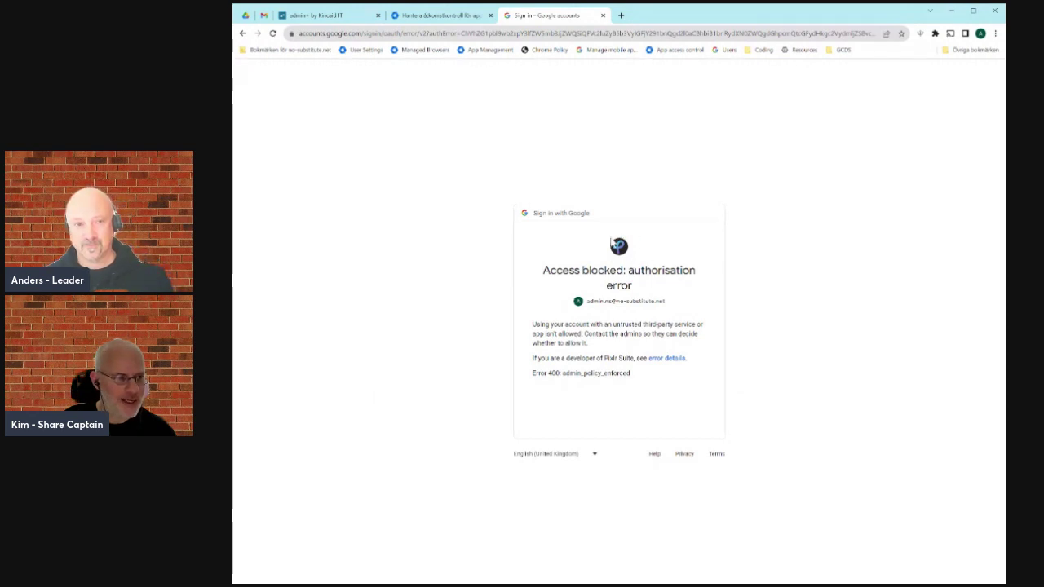
pyautogui.click(439, 20)
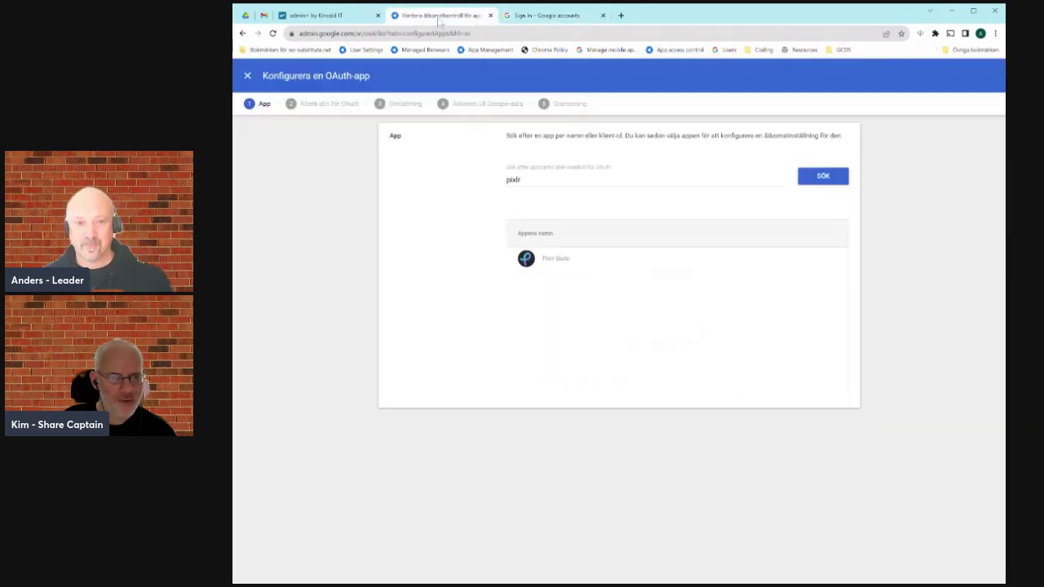
pyautogui.moveTo(579, 264)
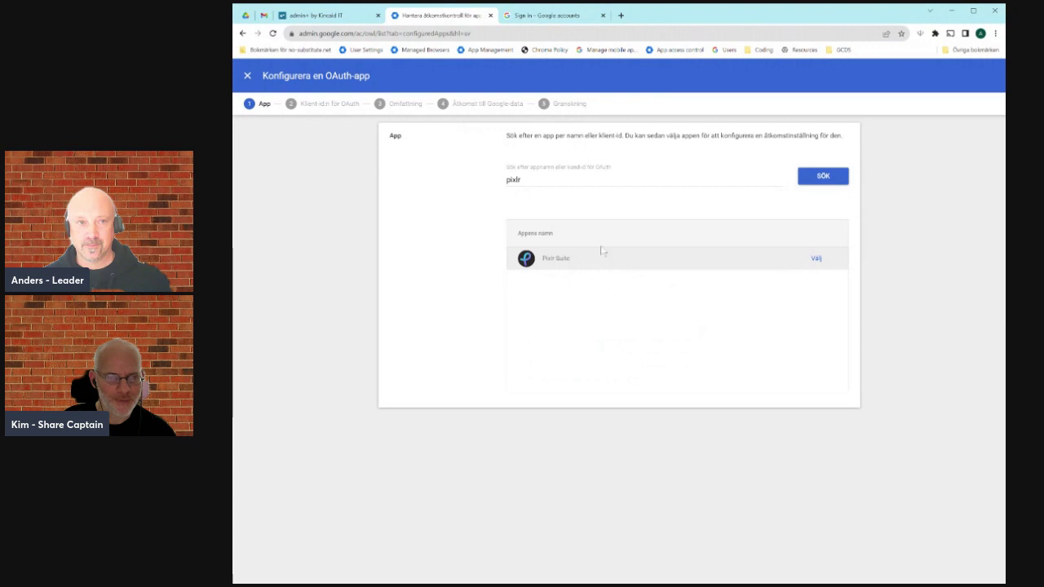
# Open the error details on the blocked Pixlr sign-in page, copy the client_id value, and close the details
pyautogui.click(550, 15)
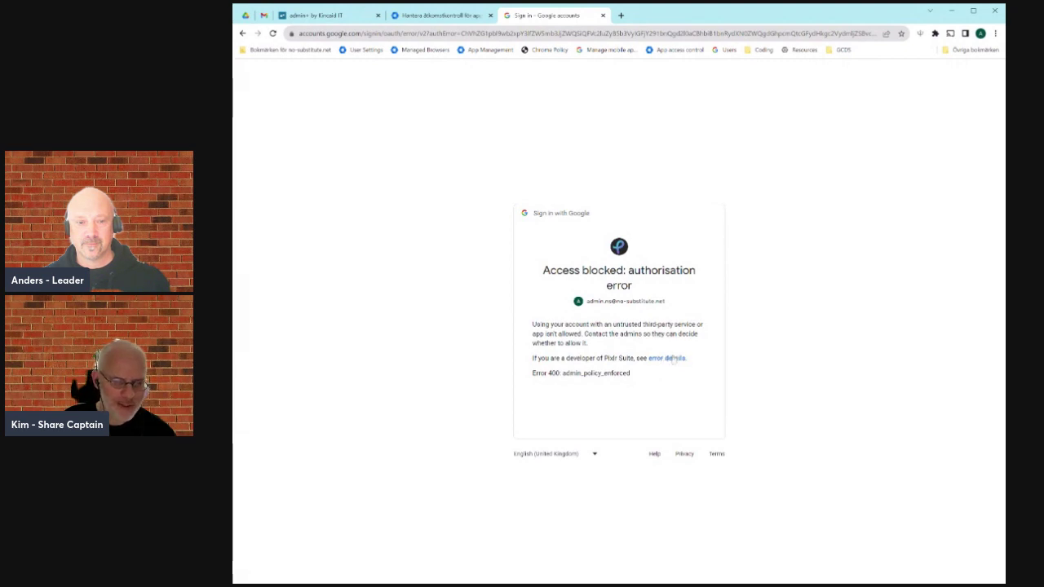
pyautogui.moveTo(688, 360); pyautogui.dragTo(648, 358)
pyautogui.click(672, 359)
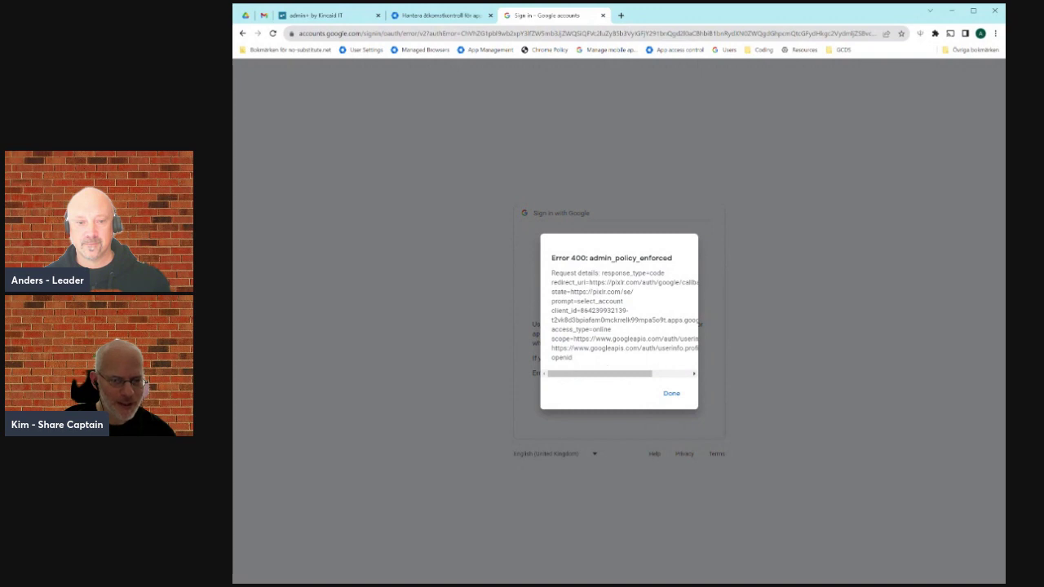
pyautogui.moveTo(552, 310); pyautogui.dragTo(700, 318)
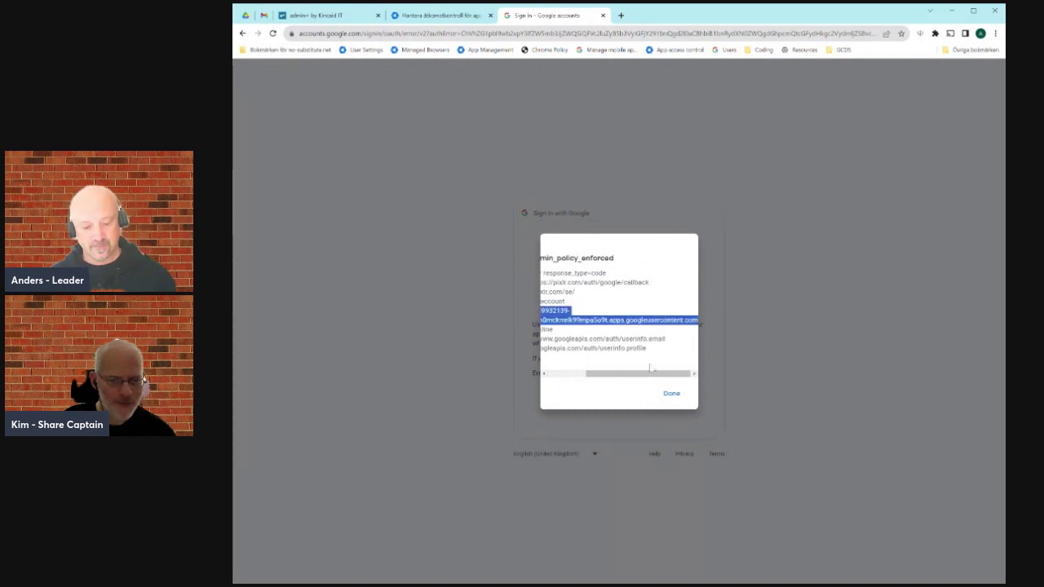
pyautogui.moveTo(646, 376); pyautogui.dragTo(551, 377)
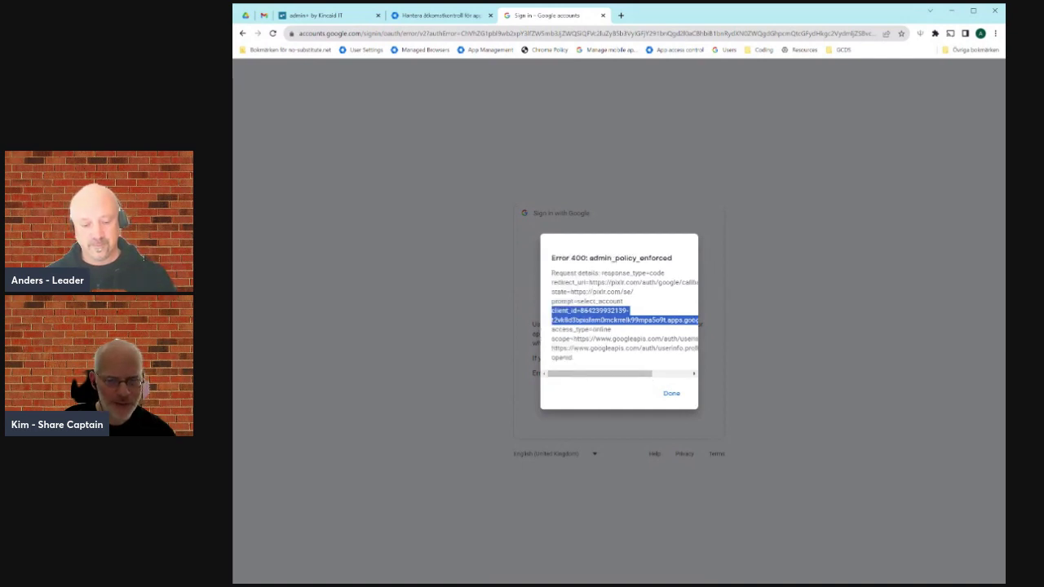
pyautogui.click(671, 394)
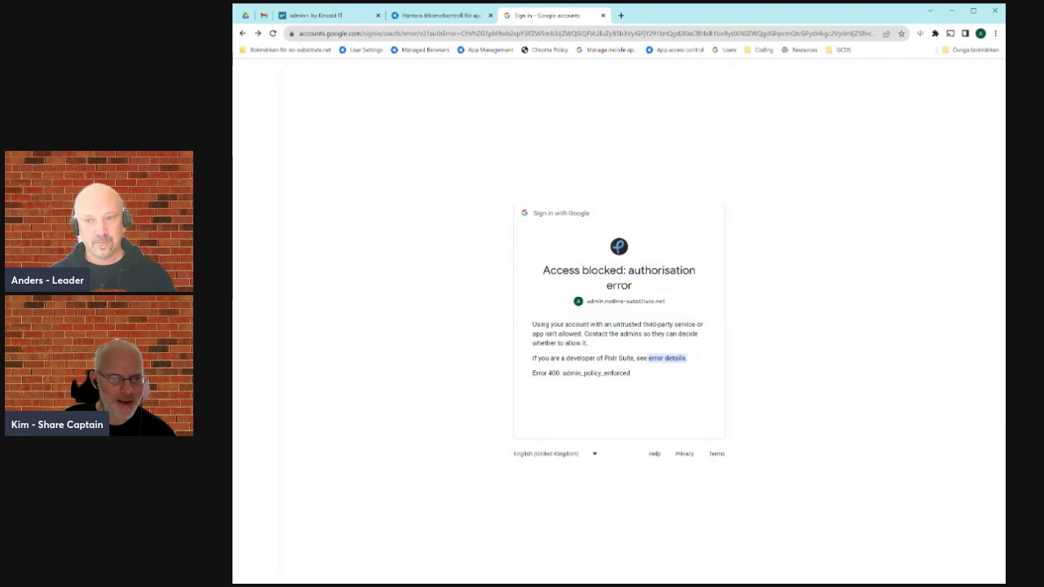
# Return to the OAuth app configuration, replace the pixlr search term with the copied client ID, and strip its client_id= prefix
pyautogui.click(442, 16)
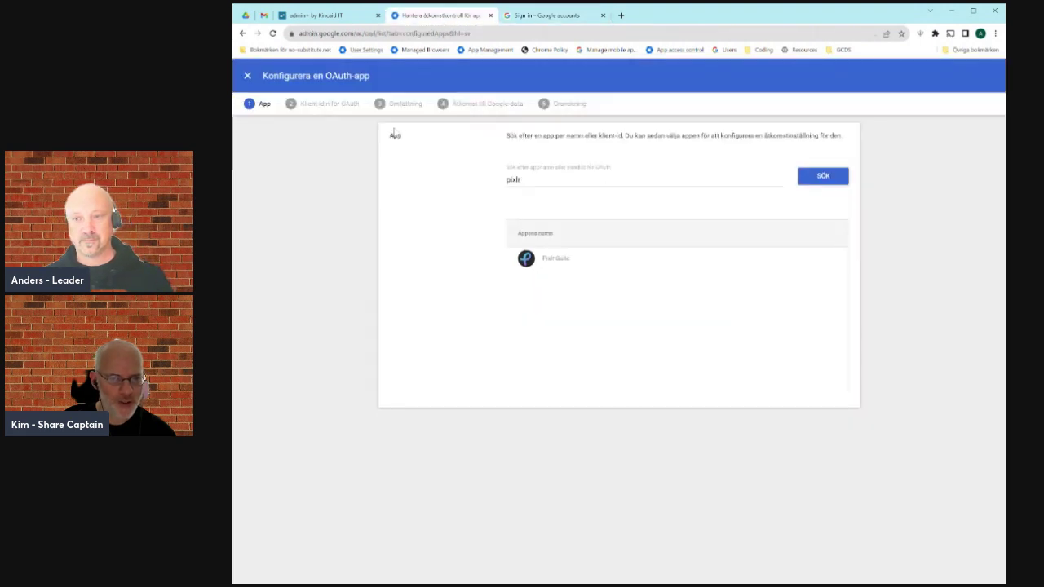
pyautogui.click(575, 173)
pyautogui.hotkey('ctrl', 'a')
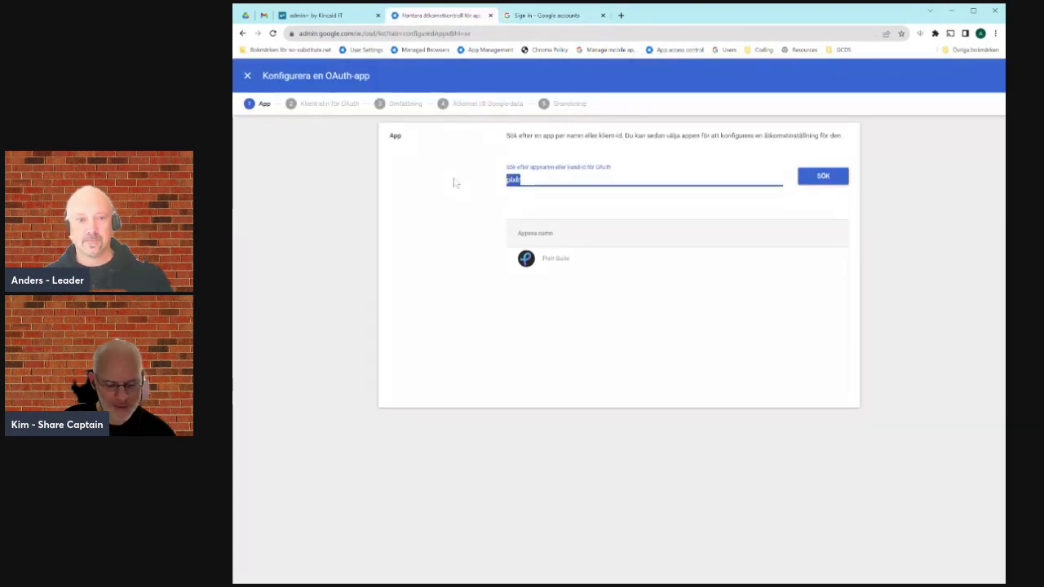
pyautogui.hotkey('ctrl', 'v')
pyautogui.press('Left')
pyautogui.press('Left')
pyautogui.press('Left')
pyautogui.press('Left')
pyautogui.press('Left')
pyautogui.press('Left')
pyautogui.press('Left')
pyautogui.press('Left')
pyautogui.press('Left')
pyautogui.press('Left')
pyautogui.press('Left')
pyautogui.press('Left')
pyautogui.press('Left')
pyautogui.press('Left')
pyautogui.press('Left')
pyautogui.press('Left')
pyautogui.press('Left')
pyautogui.press('Left')
pyautogui.press('Left')
pyautogui.press('Left')
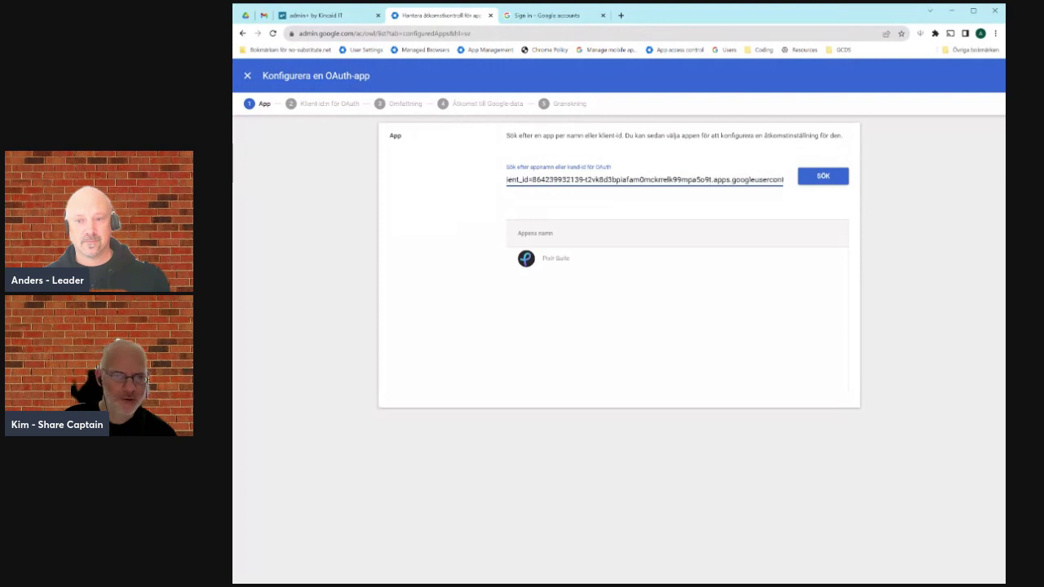
pyautogui.press('BackSpace')
pyautogui.press('BackSpace')
pyautogui.press('BackSpace')
pyautogui.press('BackSpace')
pyautogui.press('BackSpace')
pyautogui.press('BackSpace')
pyautogui.press('Delete')
pyautogui.press('Delete')
pyautogui.press('Delete')
pyautogui.press('Delete')
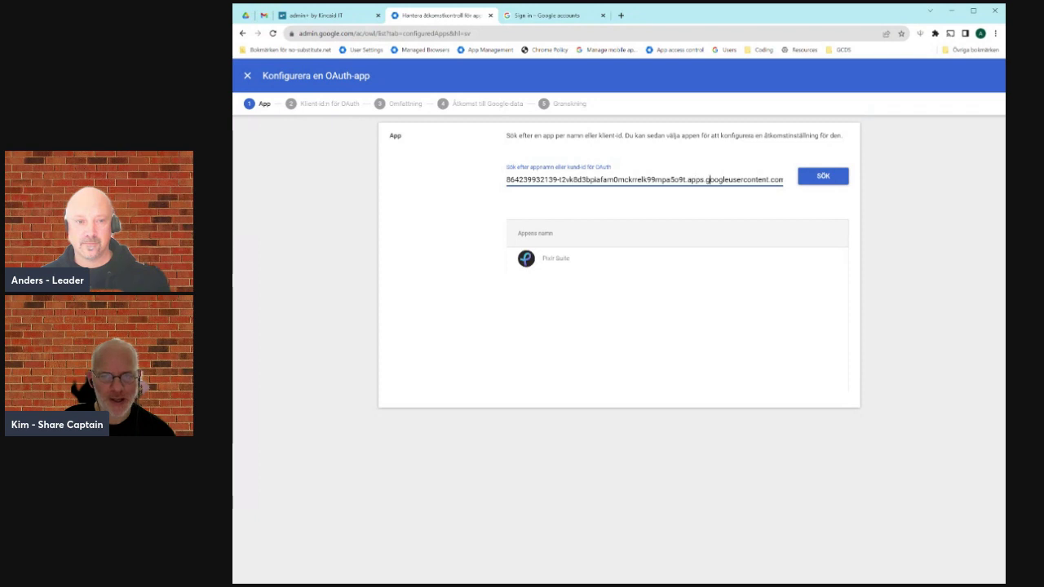
# Check both ends of the trimmed client ID and search for the app with it
pyautogui.click(781, 179)
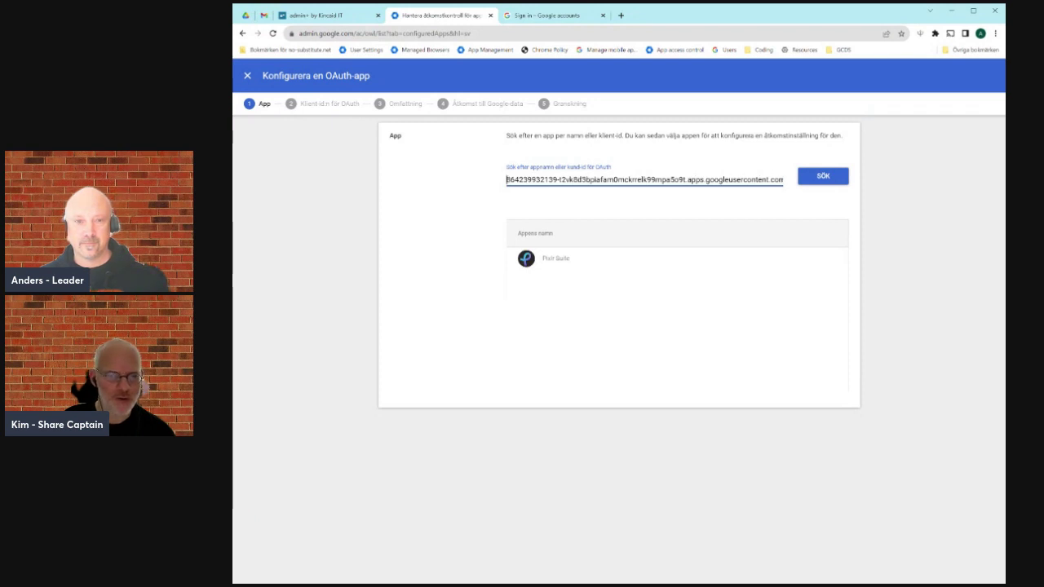
pyautogui.press('Home')
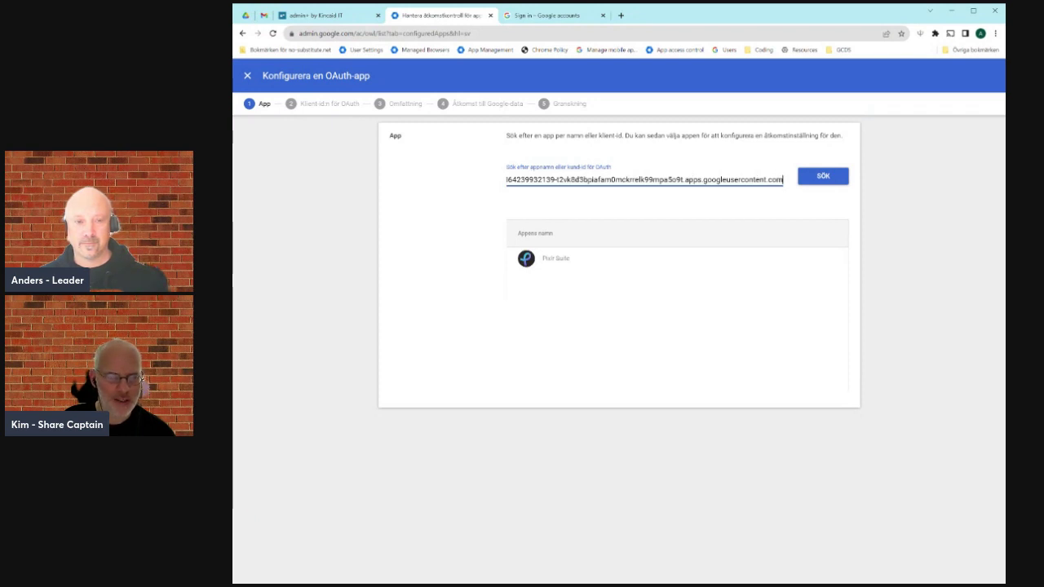
pyautogui.press('End')
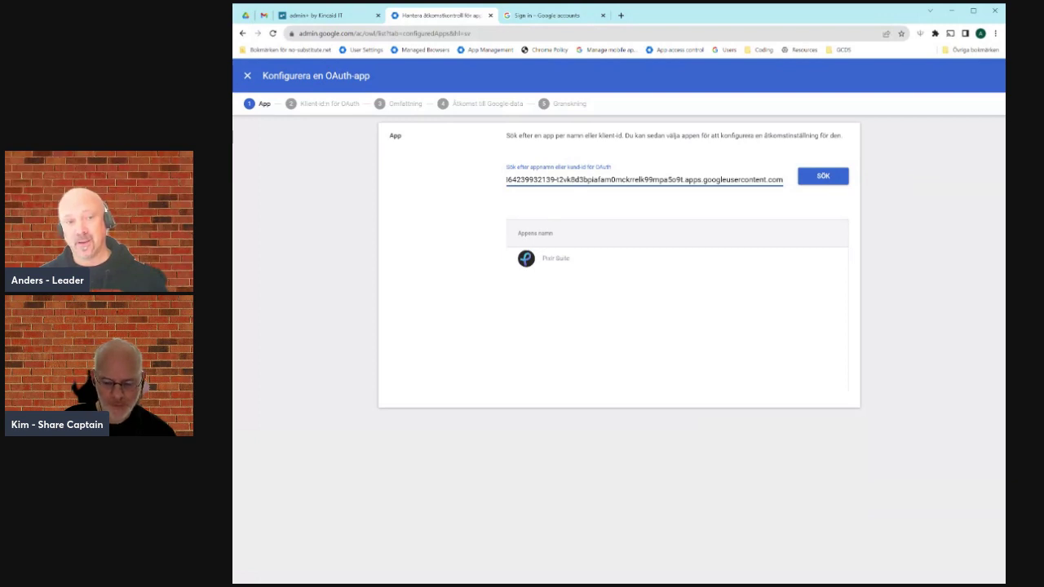
pyautogui.press('Home')
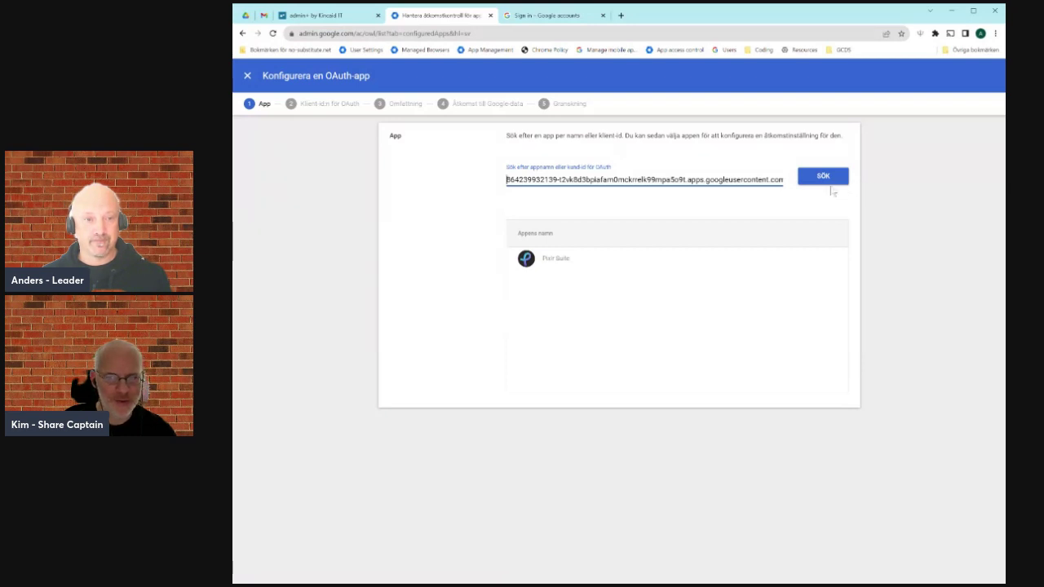
pyautogui.click(823, 176)
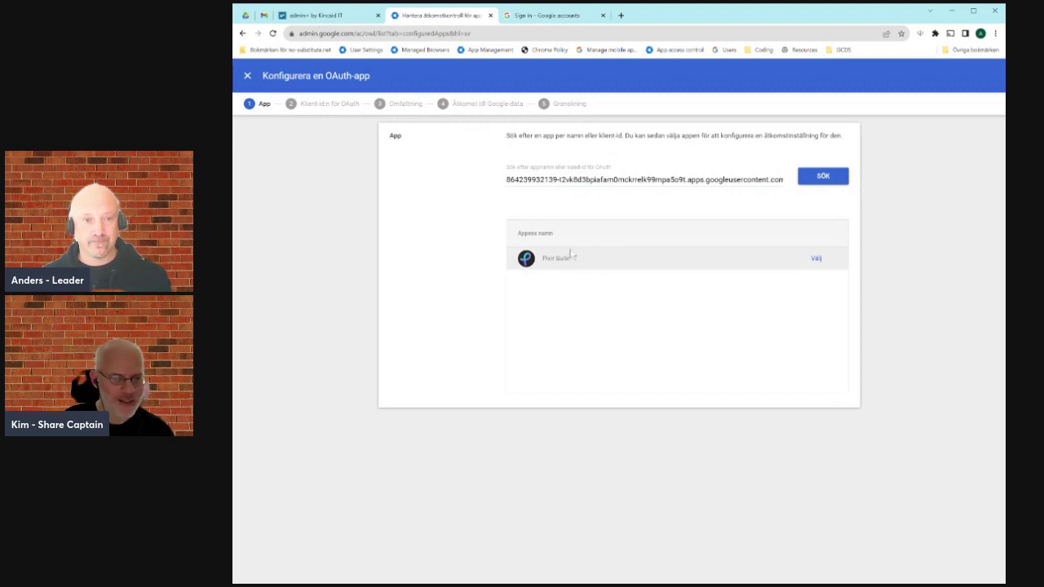
# Choose Pixlr Suite from the search results and select its Webb OAuth client ID for configuration
pyautogui.doubleClick(636, 179)
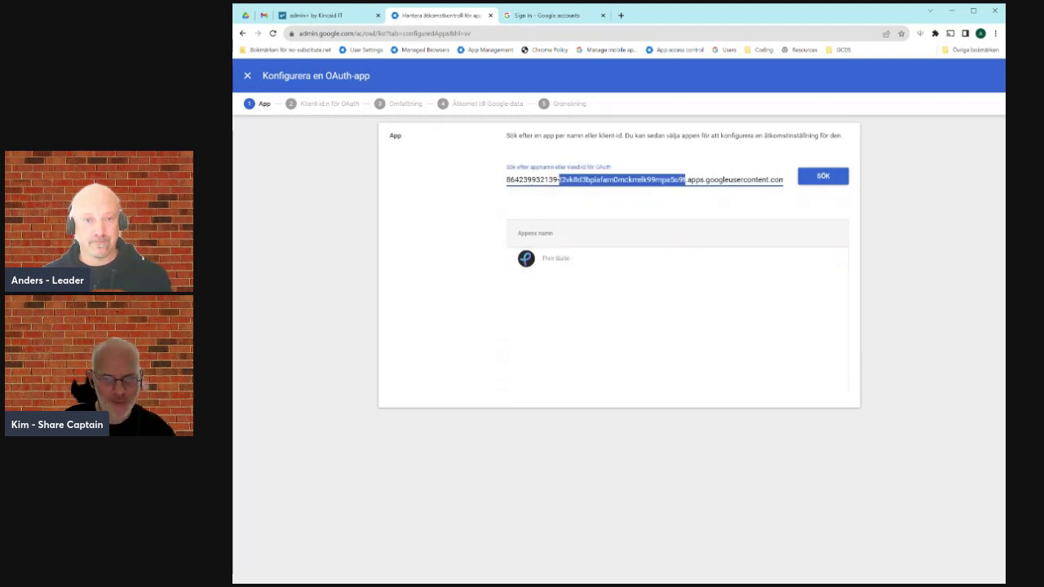
pyautogui.click(686, 179)
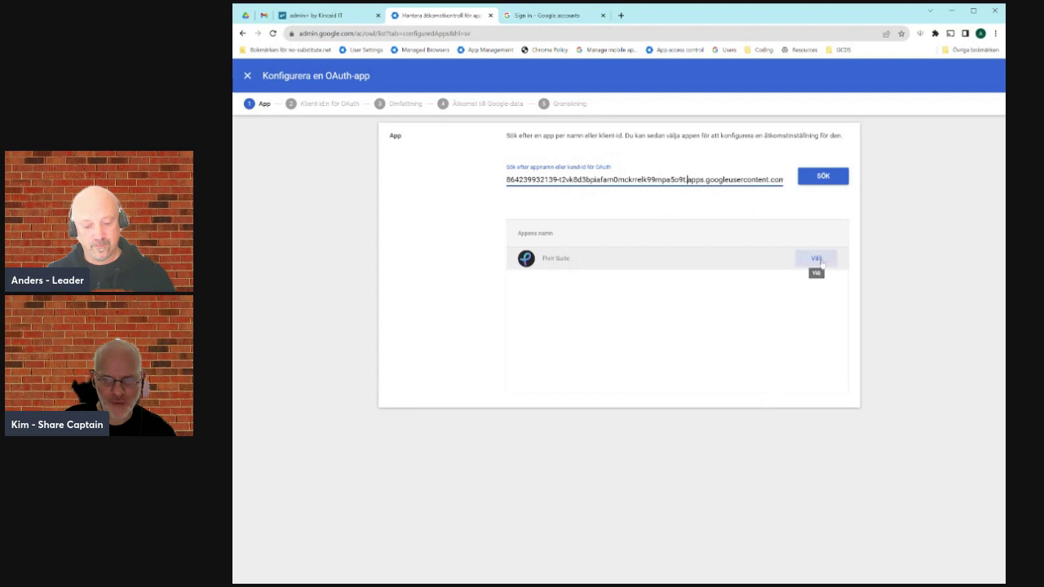
pyautogui.click(817, 258)
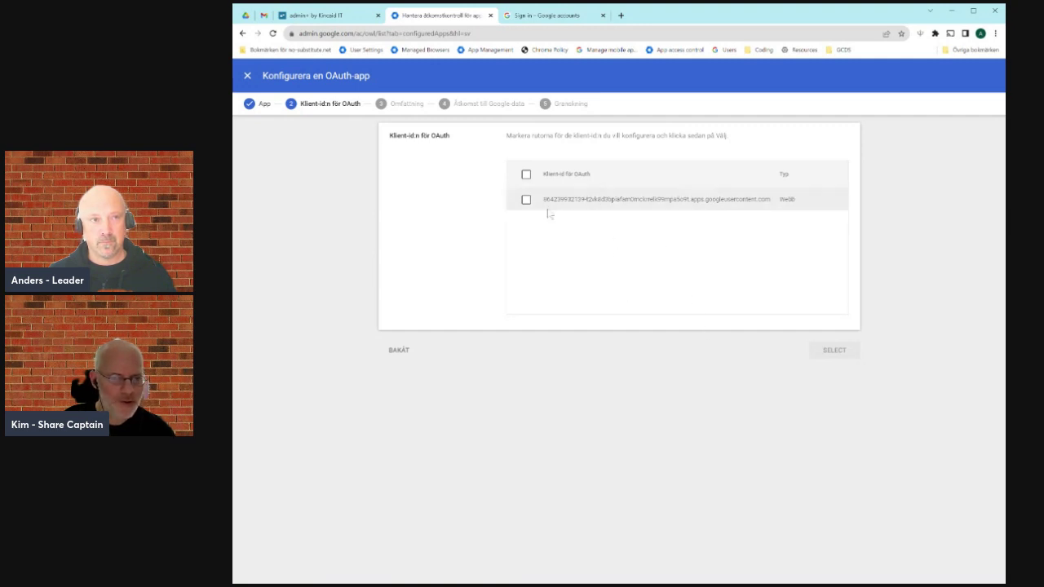
pyautogui.click(526, 199)
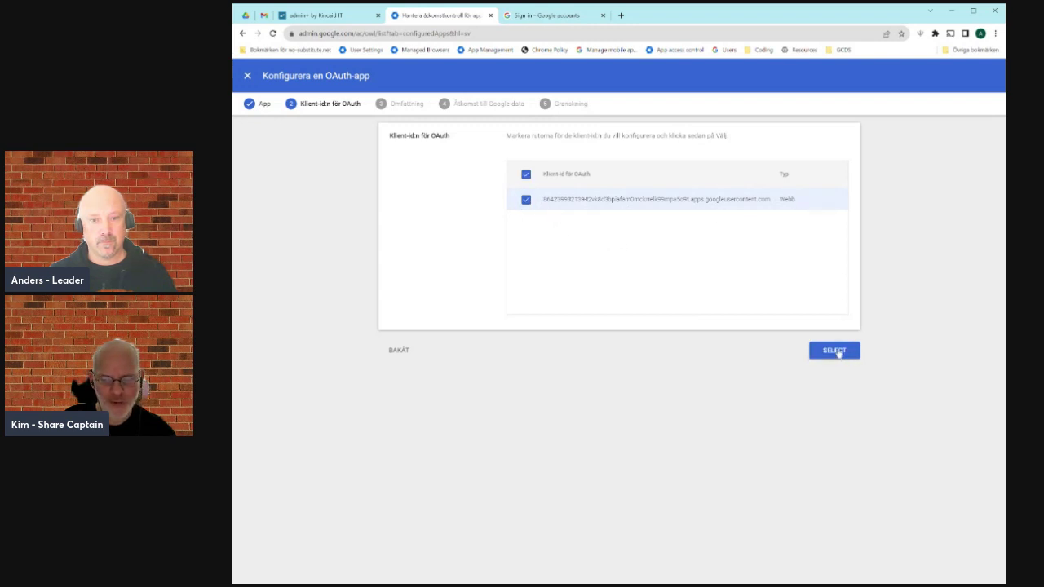
pyautogui.doubleClick(786, 199)
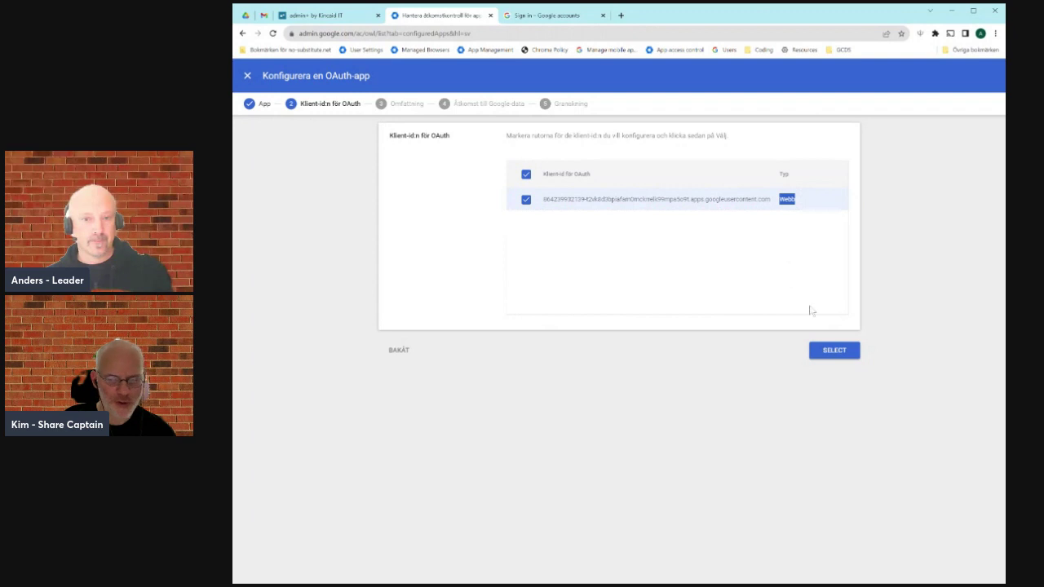
pyautogui.click(834, 350)
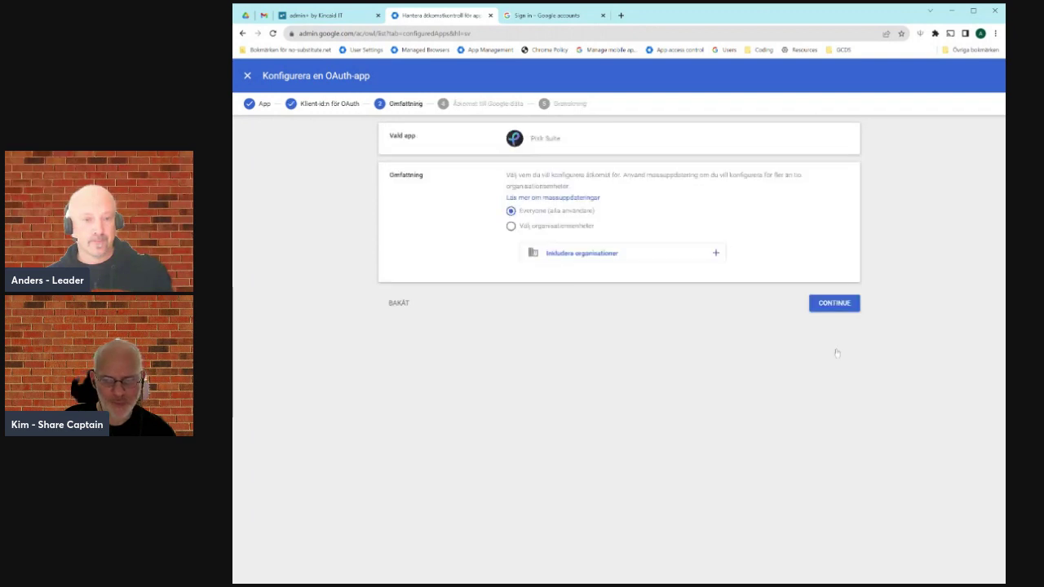
# Examine the Staff and Students sub-units available for inclusion, and leave without selecting any organisational unit
pyautogui.click(716, 253)
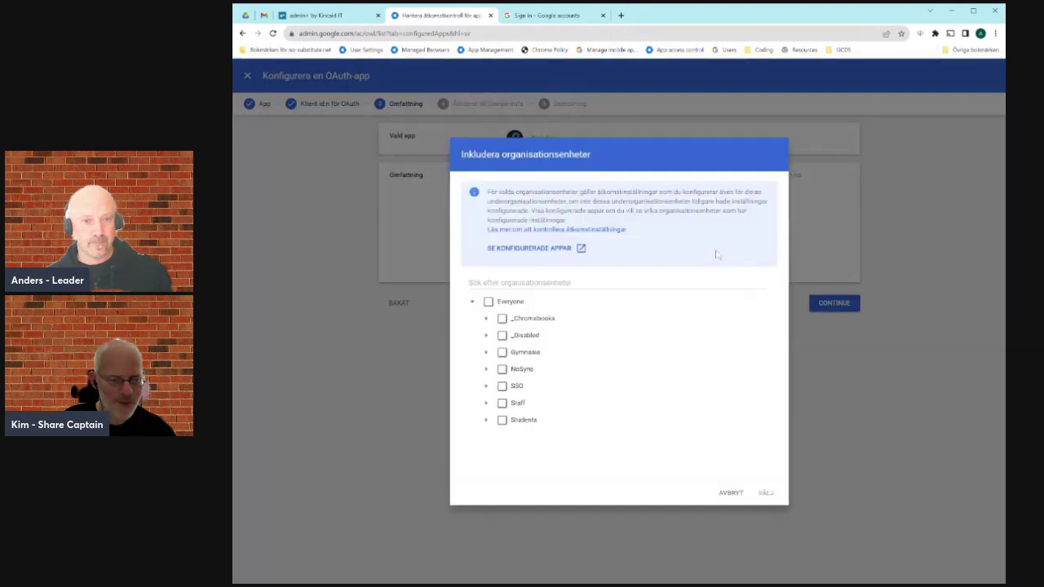
pyautogui.click(486, 403)
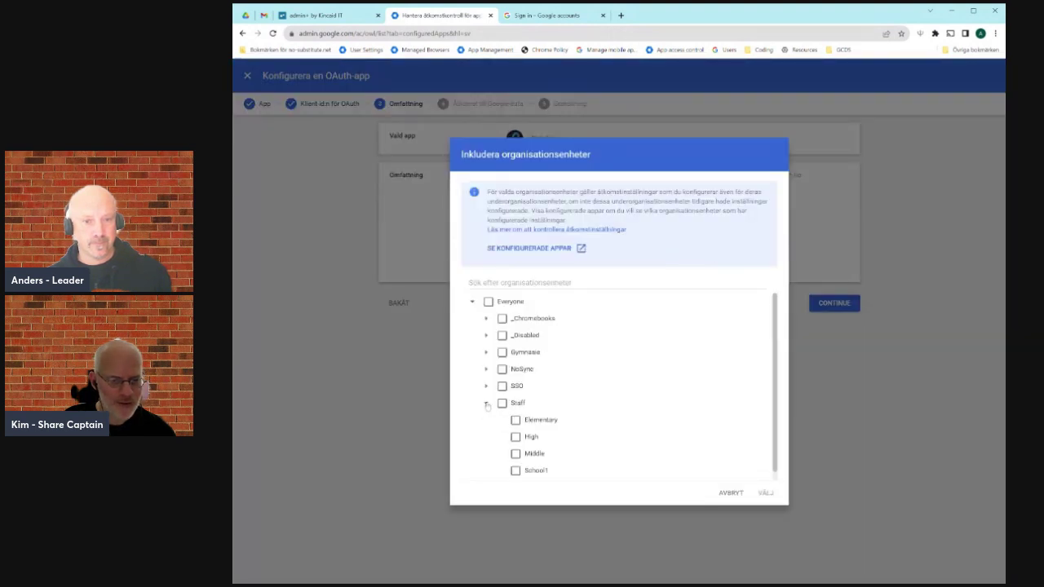
pyautogui.click(486, 404)
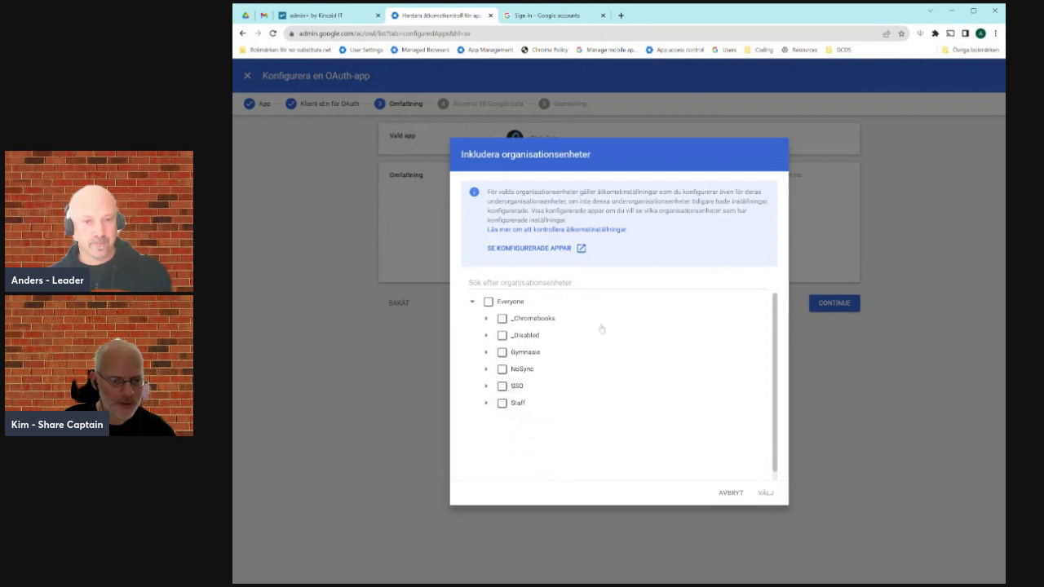
pyautogui.click(485, 420)
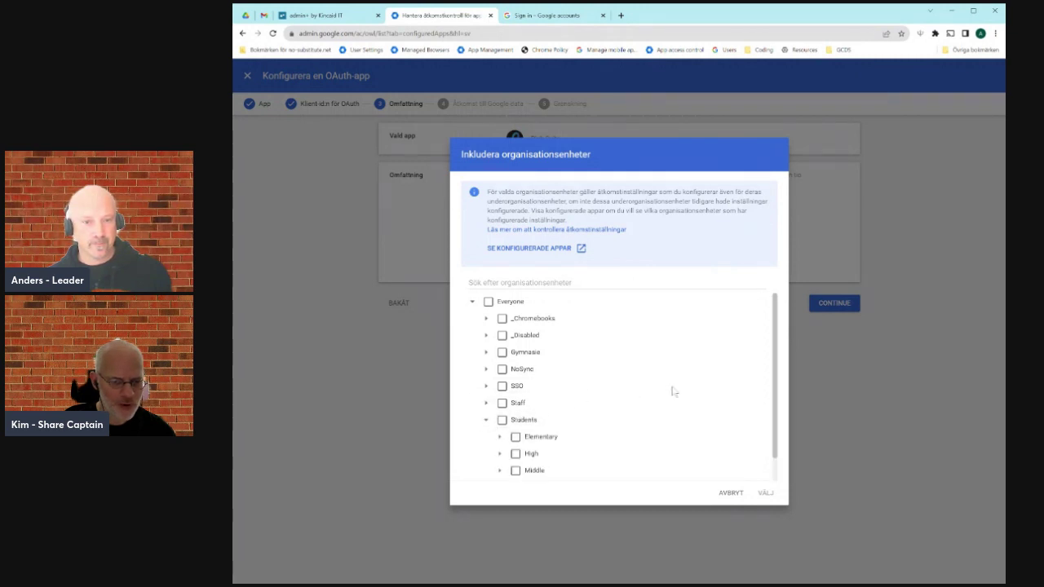
pyautogui.scroll(-2, 672, 392)
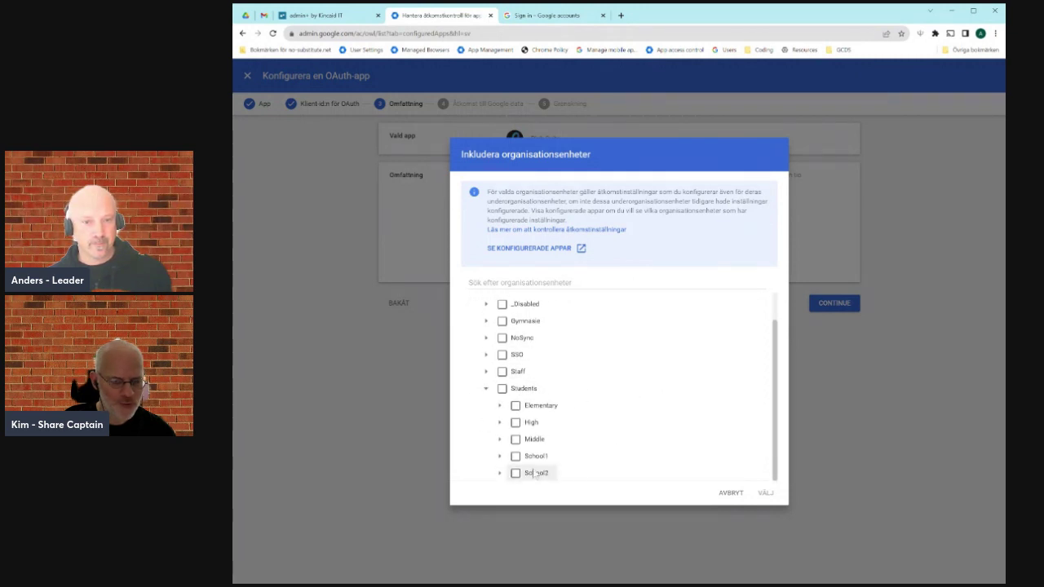
pyautogui.click(486, 389)
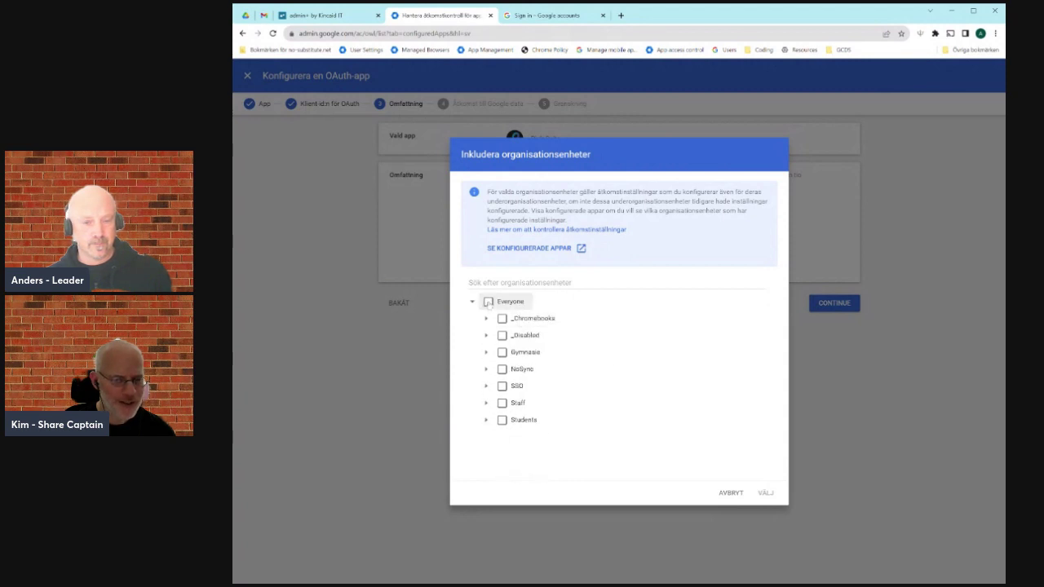
pyautogui.click(732, 493)
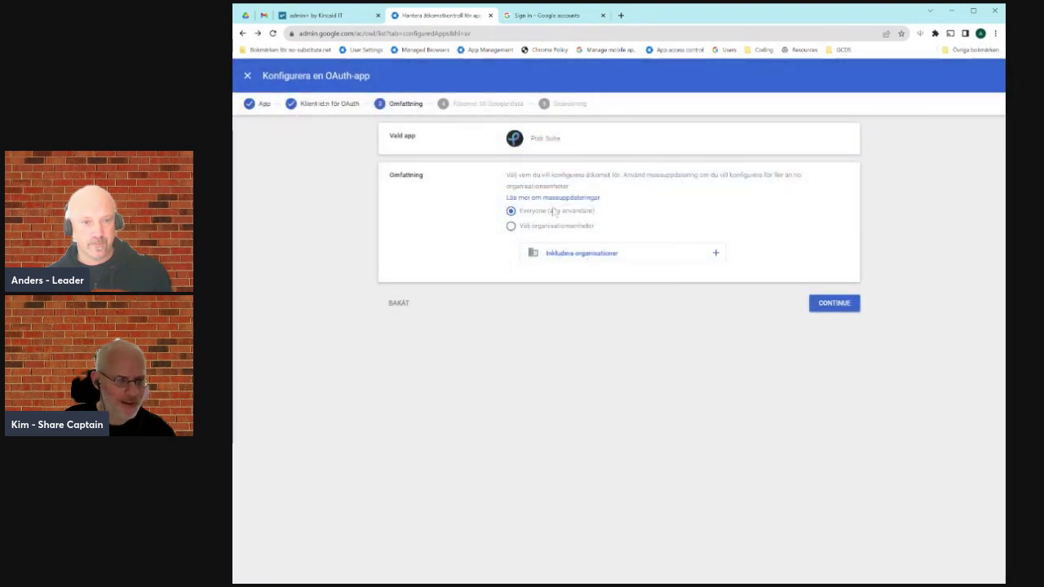
# Keep the scope for Pixlr Suite at Everyone (alla användare) and proceed to the Google data access settings
pyautogui.click(834, 304)
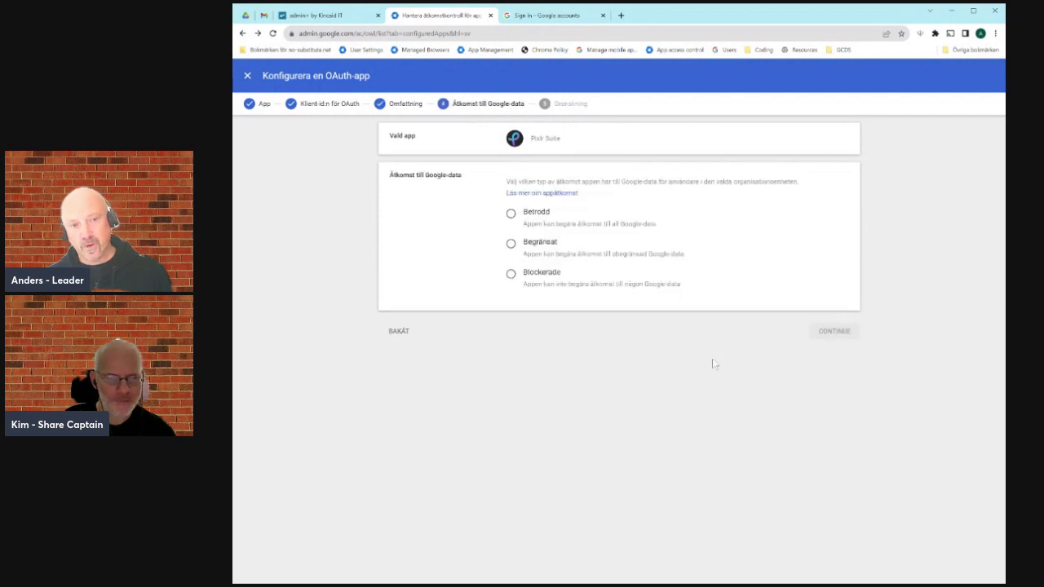
pyautogui.click(399, 331)
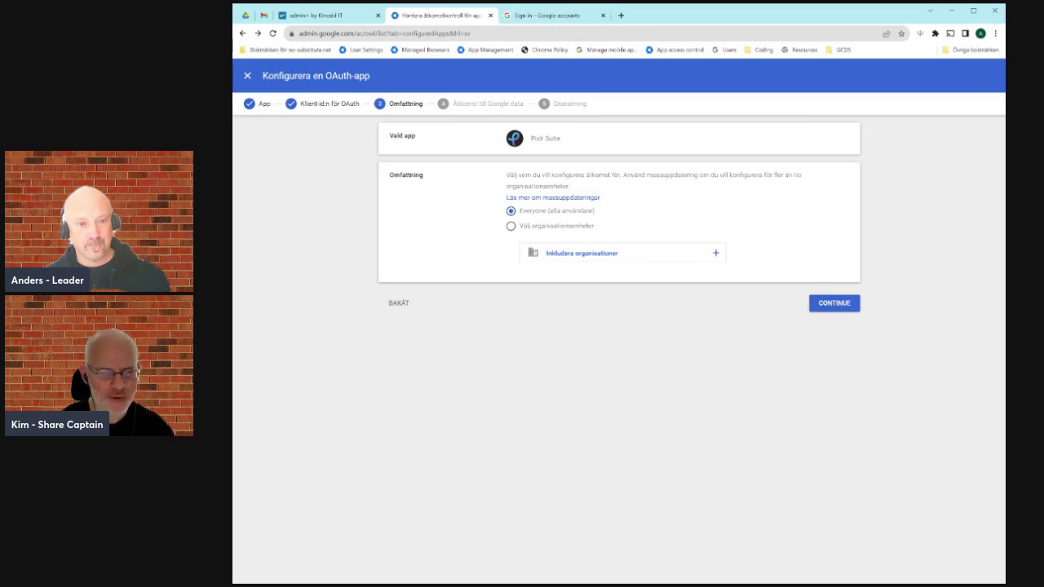
pyautogui.click(833, 303)
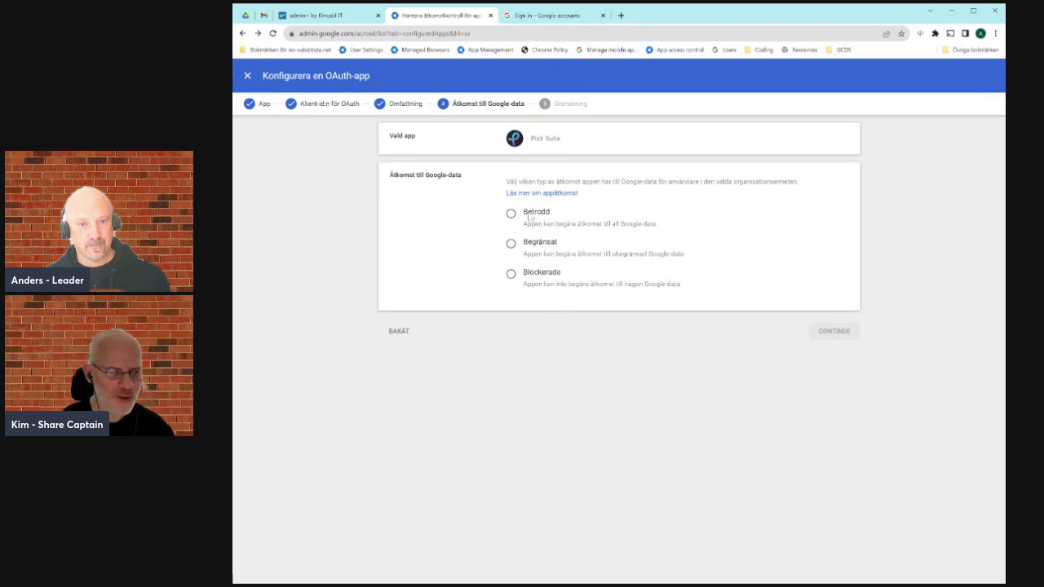
# Highlight the descriptions of the Betrodd, Begränsat and Blockerade access levels one after another
pyautogui.moveTo(667, 231); pyautogui.dragTo(521, 225)
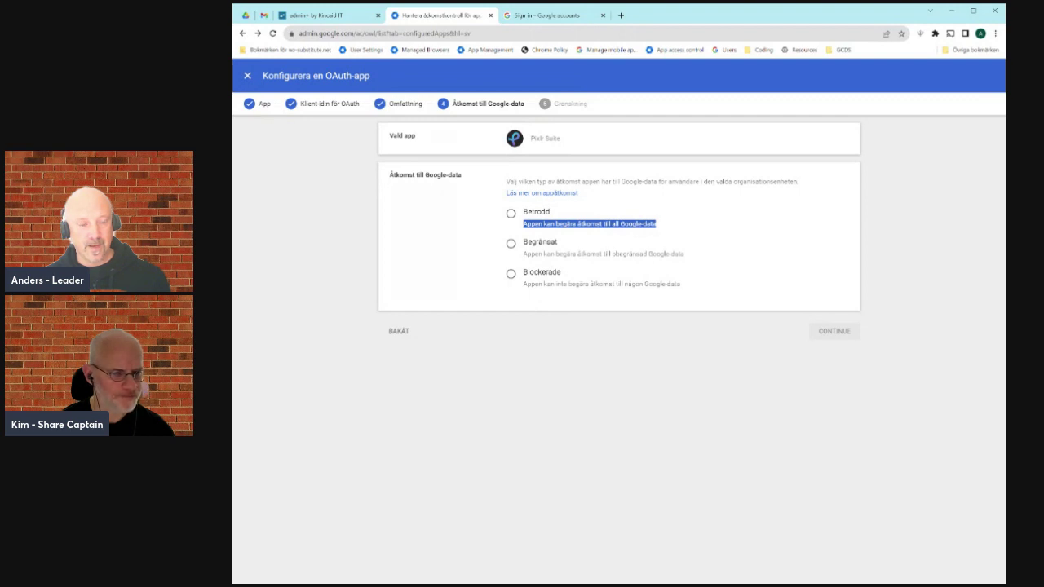
pyautogui.click(690, 259)
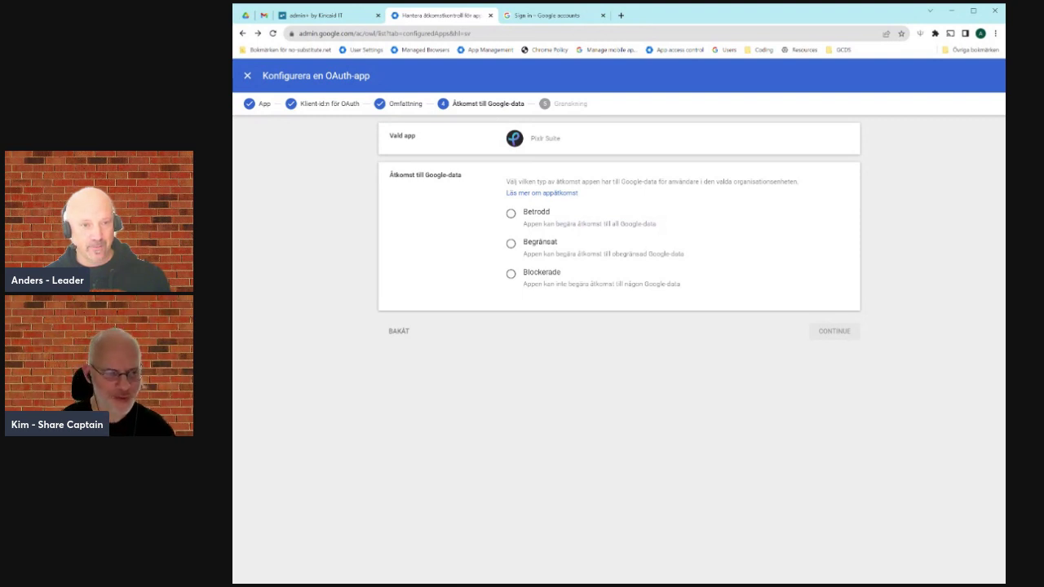
pyautogui.moveTo(685, 253); pyautogui.dragTo(522, 254)
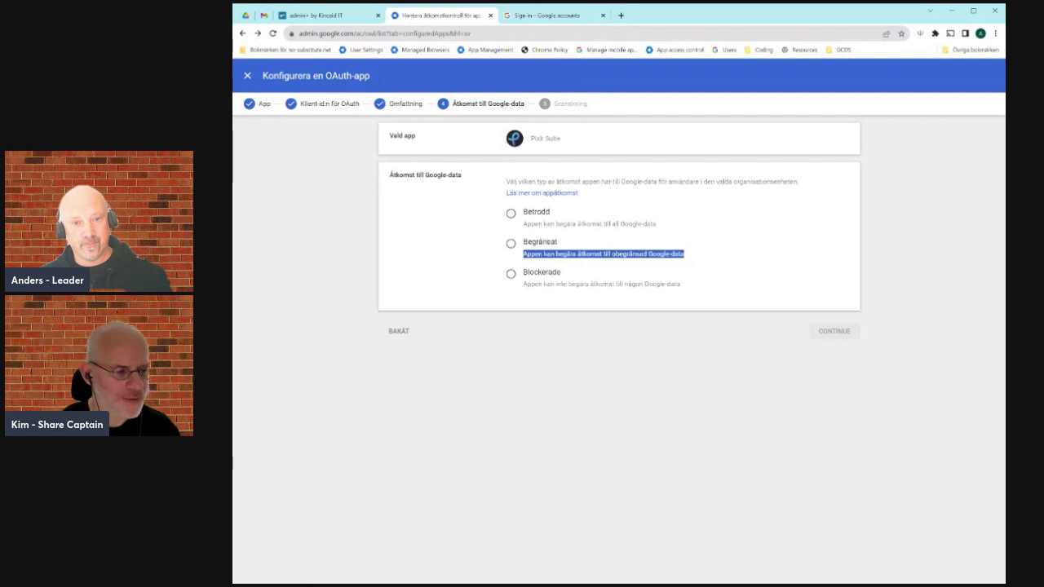
pyautogui.moveTo(683, 287); pyautogui.dragTo(520, 289)
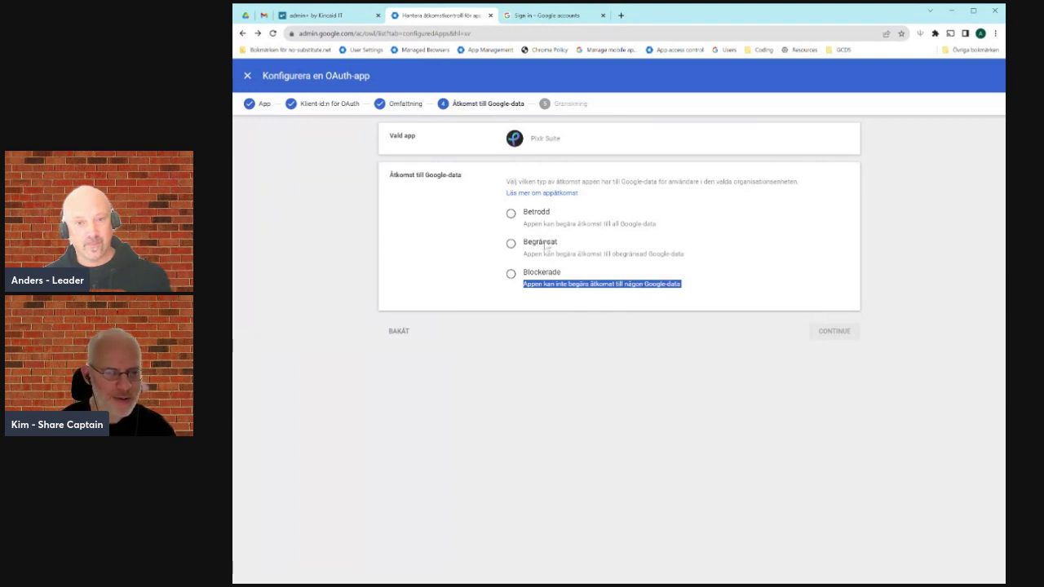
# Try the Betrodd access level, and set Pixlr Suite's access to Google data to Begränsat
pyautogui.click(544, 243)
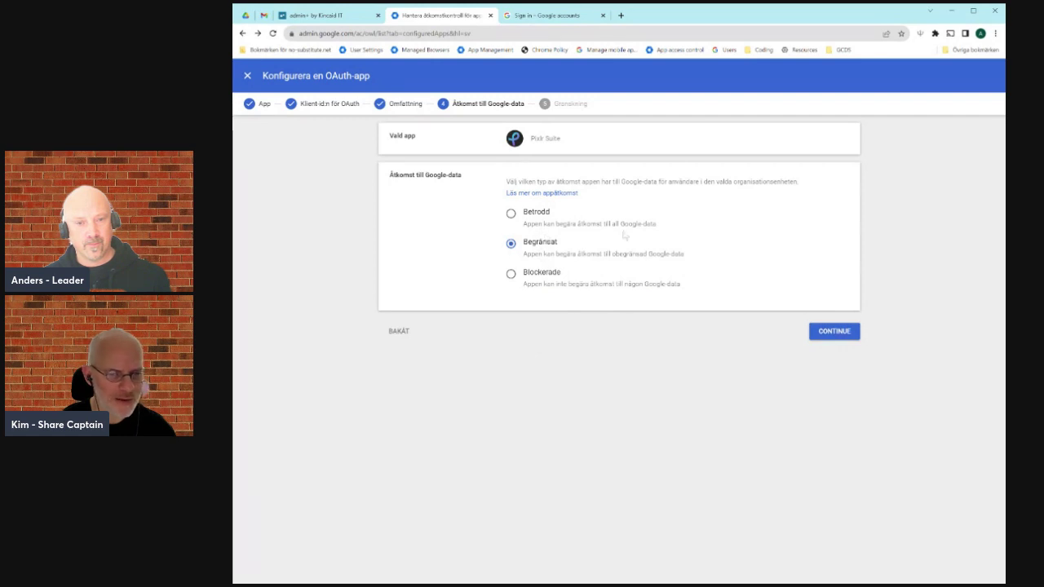
pyautogui.click(511, 213)
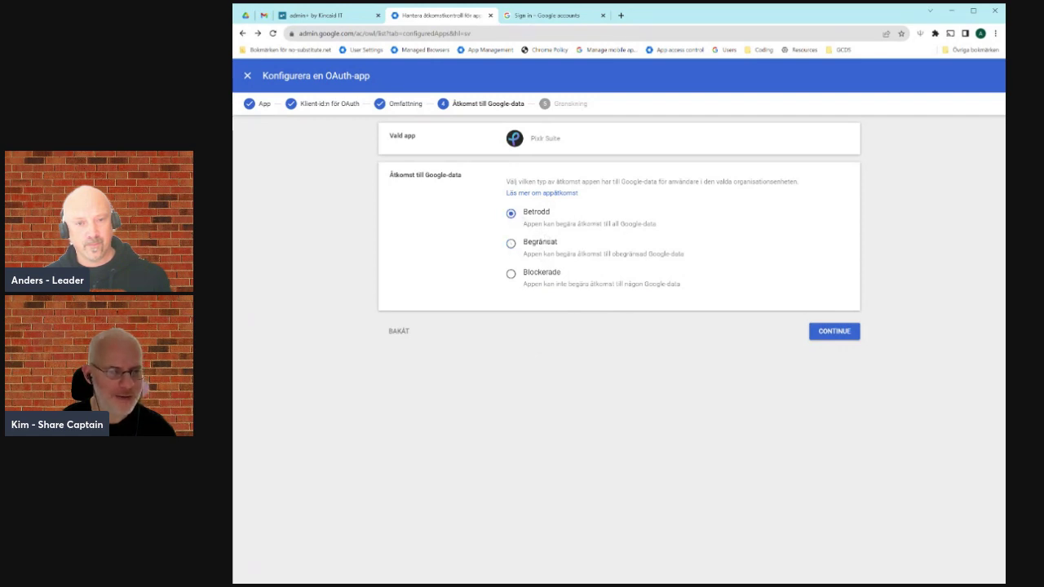
pyautogui.click(511, 244)
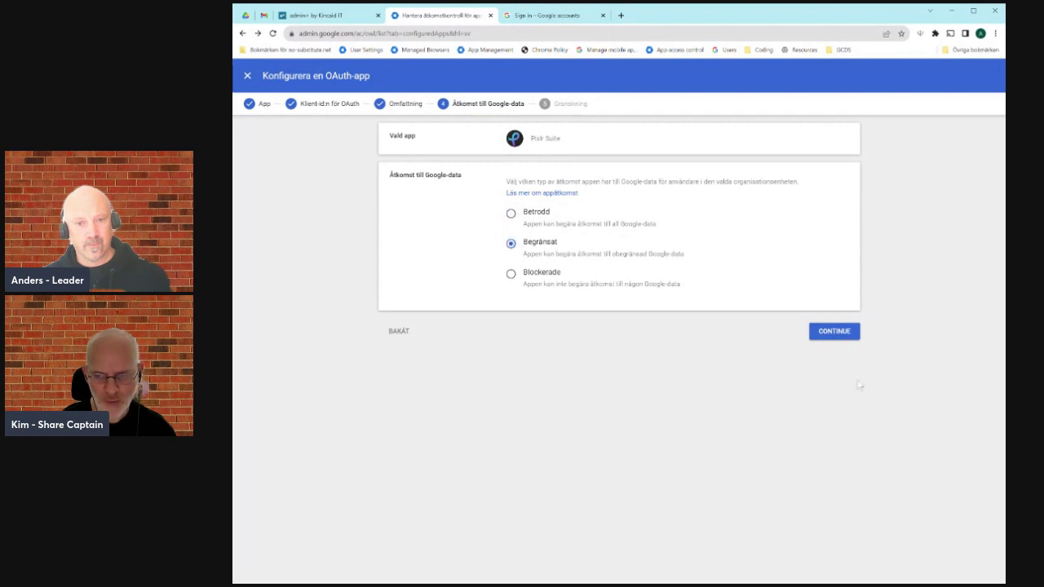
# Review and complete the Pixlr Suite configuration, confirming the guardian consent statement
pyautogui.click(828, 336)
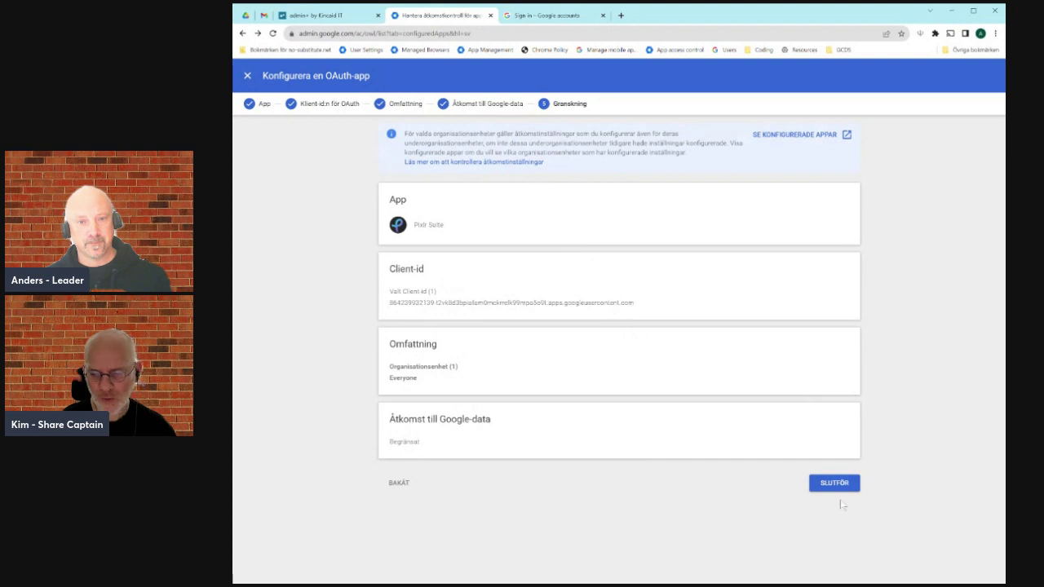
pyautogui.click(835, 484)
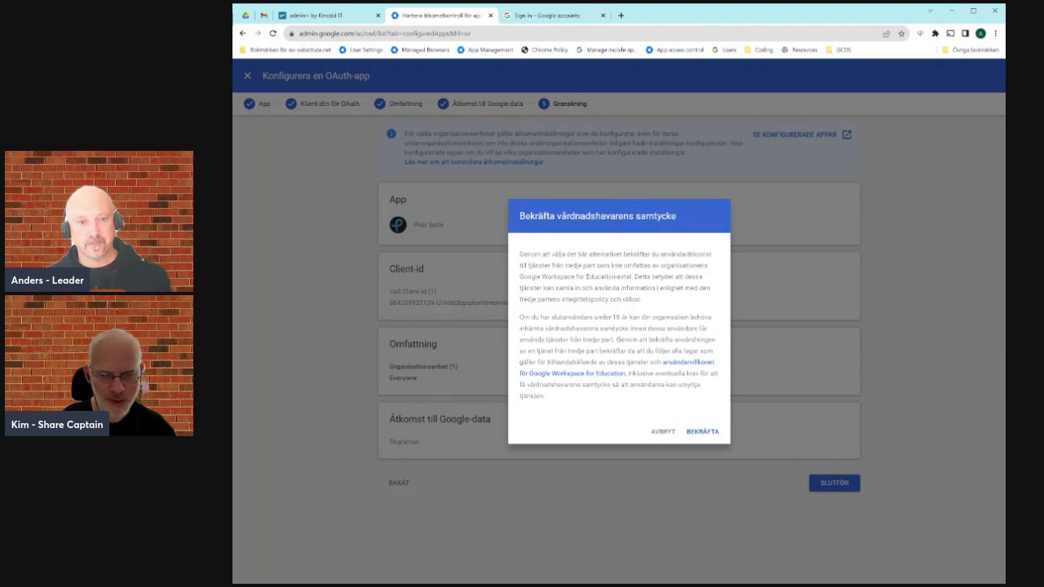
pyautogui.click(709, 433)
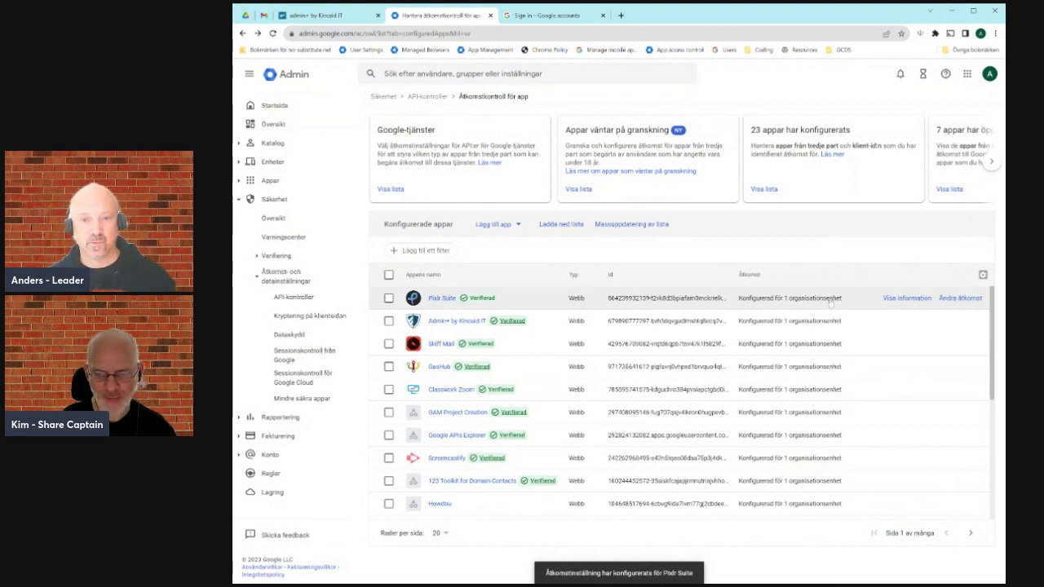
# Check which organisational unit and access level are configured for Pixlr Suite, and close its details
pyautogui.click(894, 300)
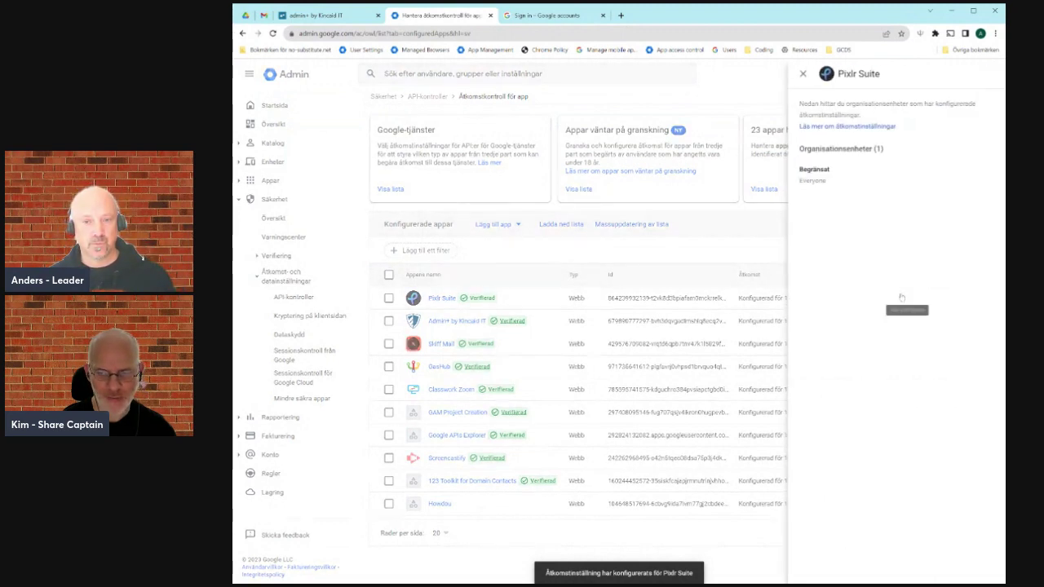
pyautogui.doubleClick(807, 181)
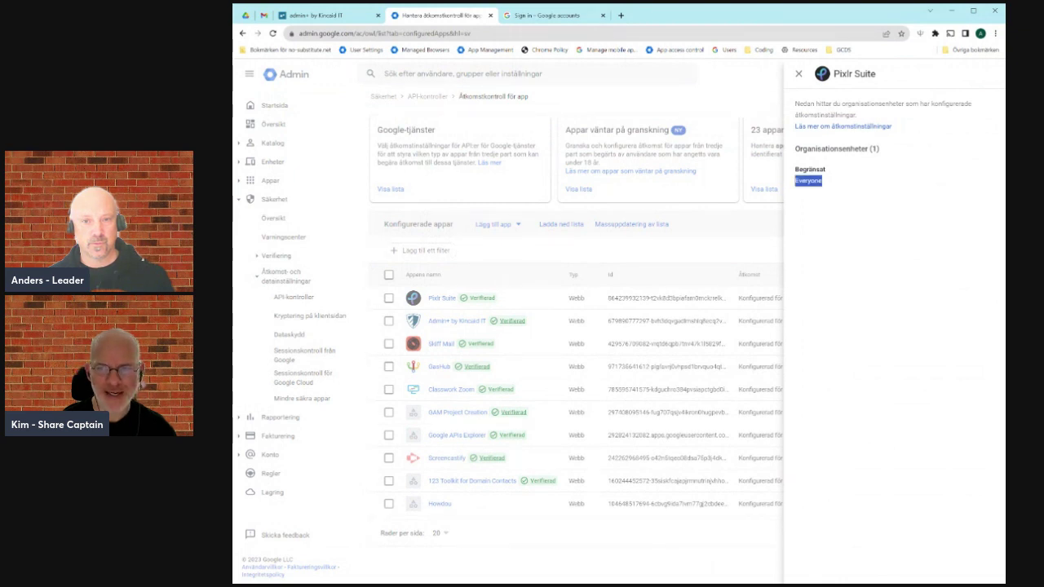
pyautogui.doubleClick(817, 169)
pyautogui.click(799, 74)
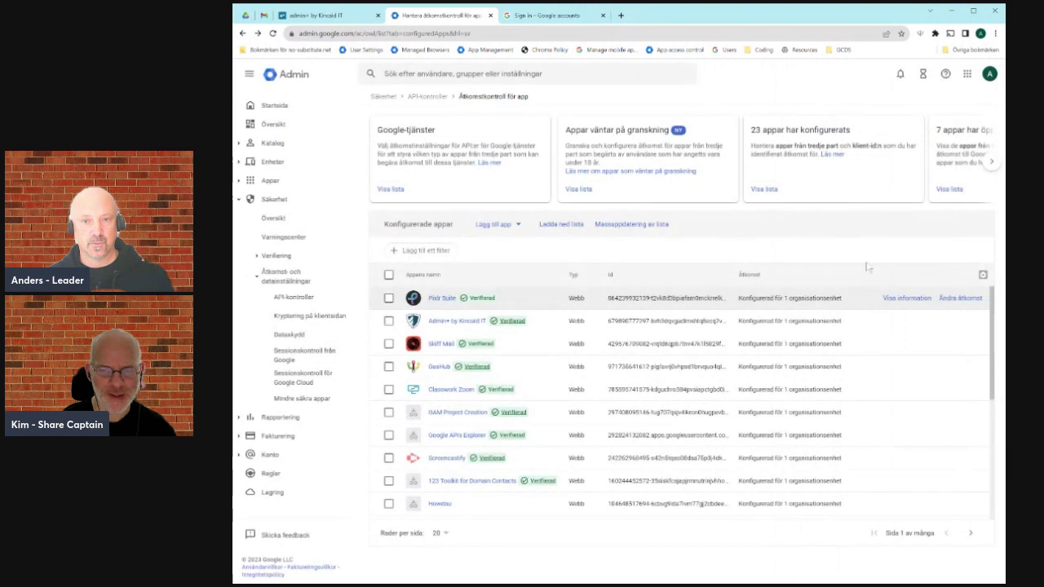
# Show the Google-tjänster list and look through all services and their access settings
pyautogui.click(390, 189)
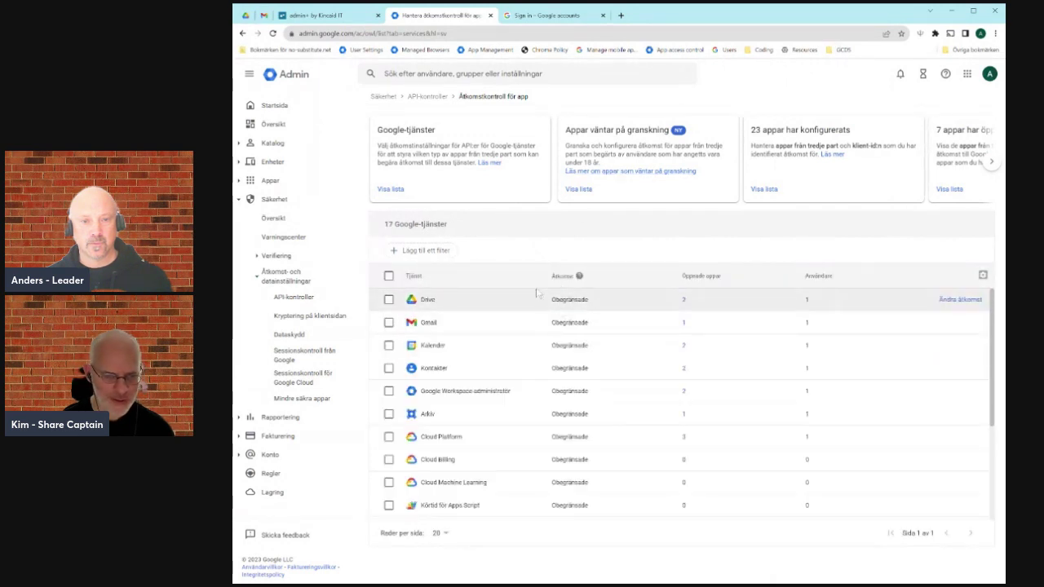
pyautogui.scroll(-3, 513, 333)
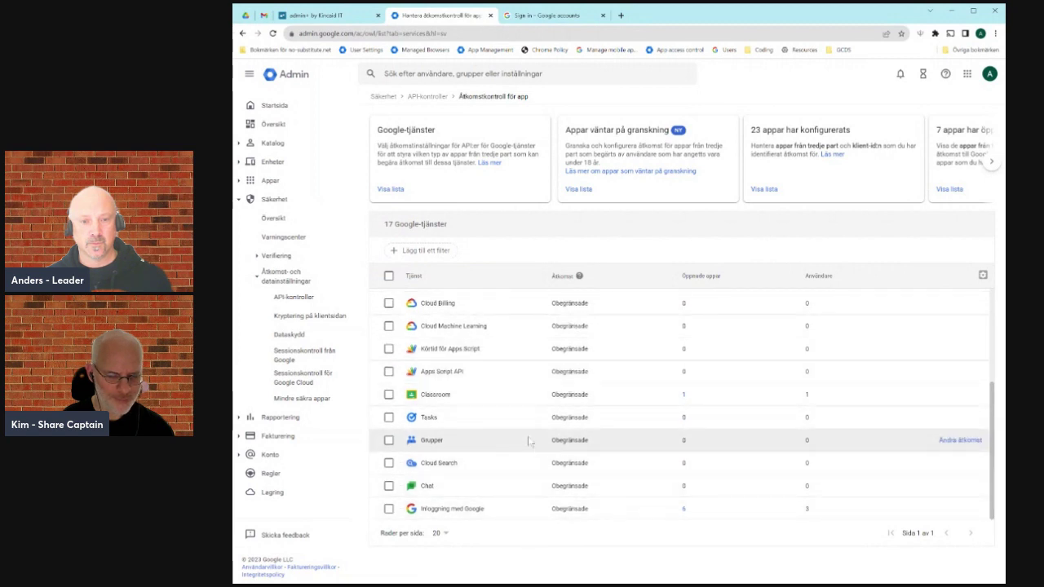
pyautogui.scroll(3, 508, 412)
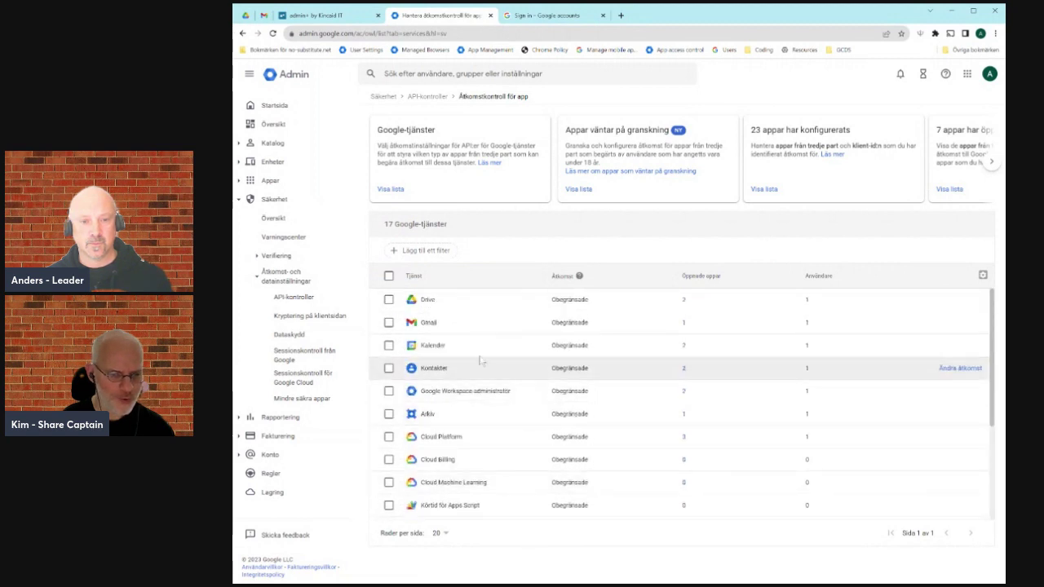
# Change the app access to the Drive service to Begränsat and confirm the restriction
pyautogui.click(389, 299)
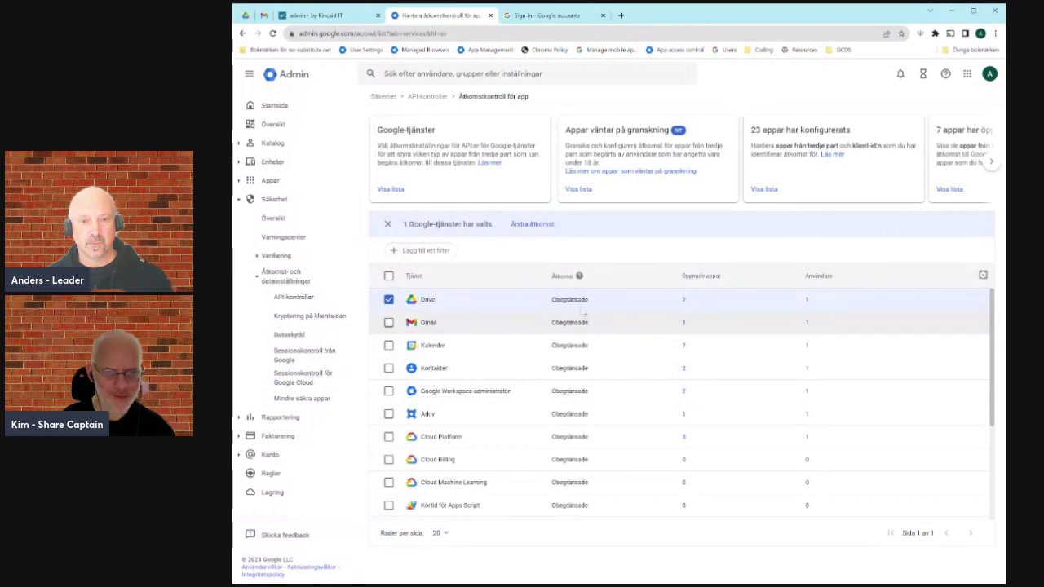
pyautogui.click(533, 224)
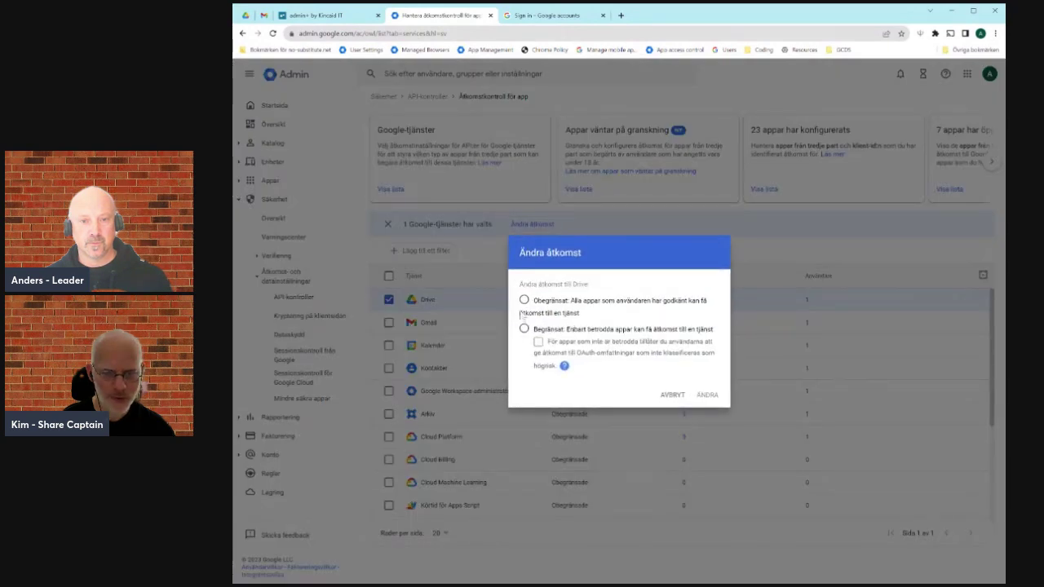
pyautogui.click(524, 328)
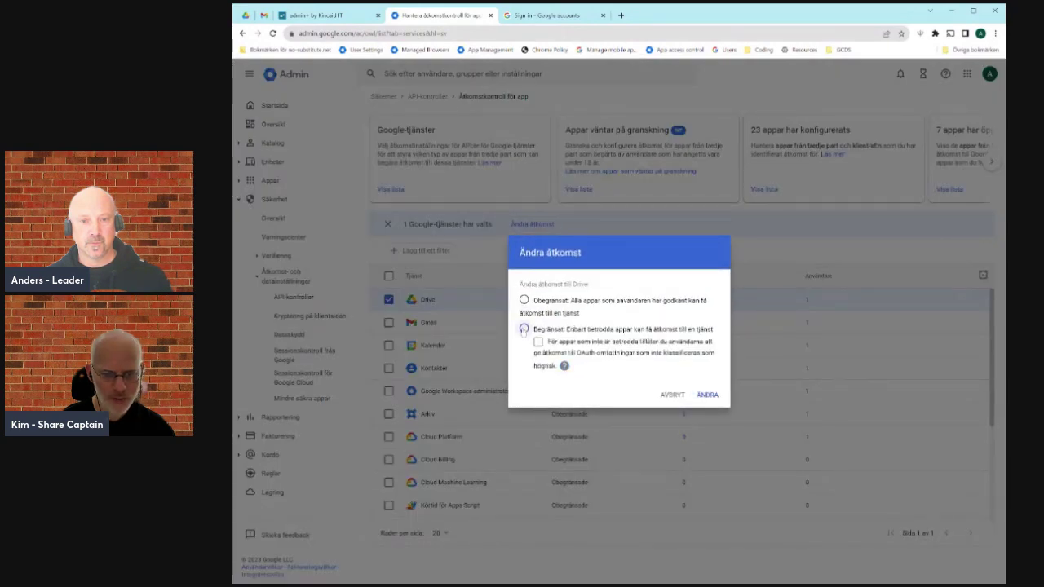
pyautogui.click(708, 394)
pyautogui.click(706, 376)
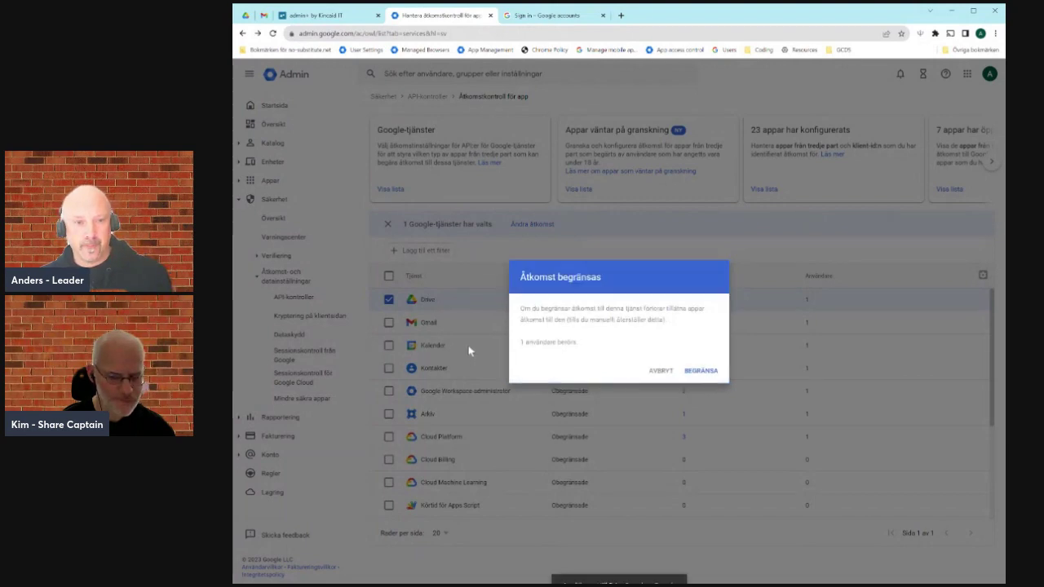
# Examine the access setting of every Google service, from Drive down to Inloggning med Google
pyautogui.scroll(-2, 489, 355)
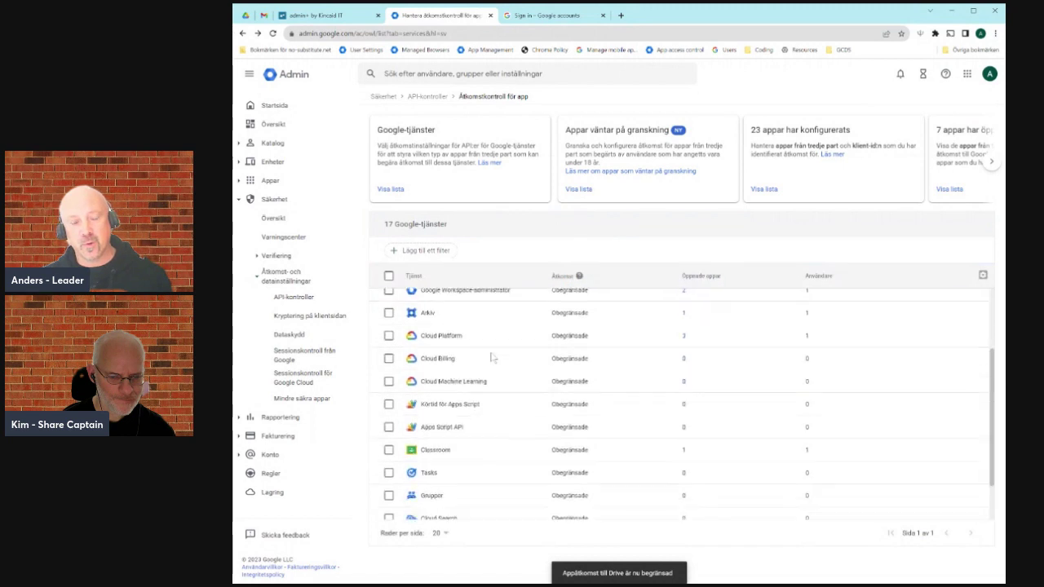
pyautogui.scroll(-1, 492, 358)
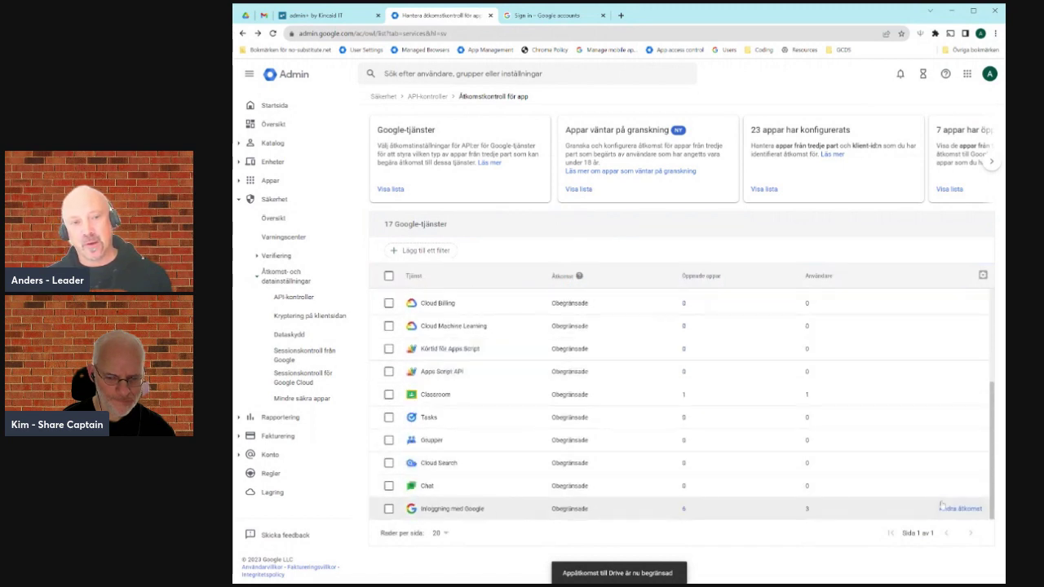
pyautogui.scroll(3, 440, 496)
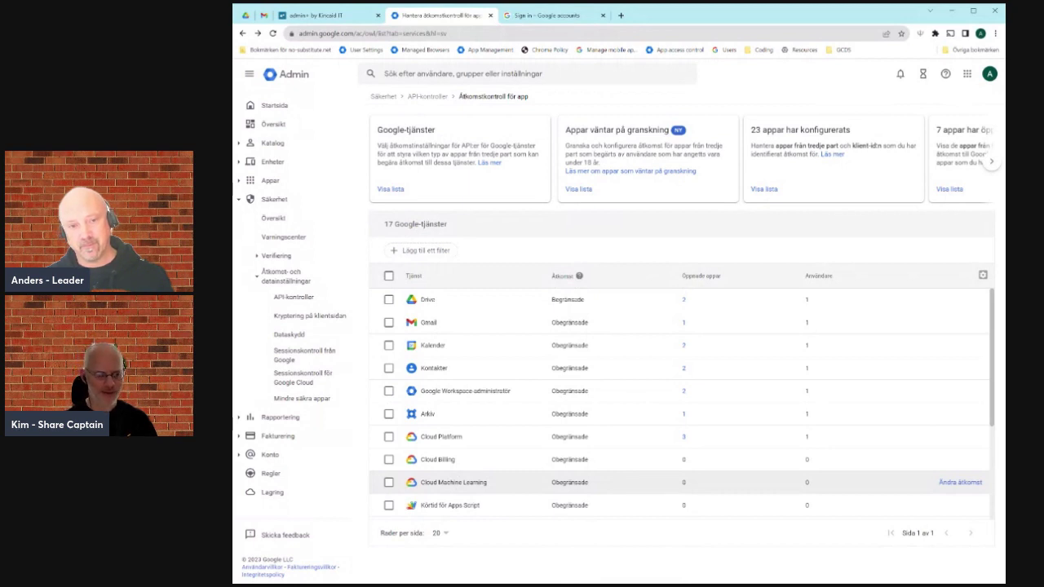
pyautogui.scroll(-3, 477, 456)
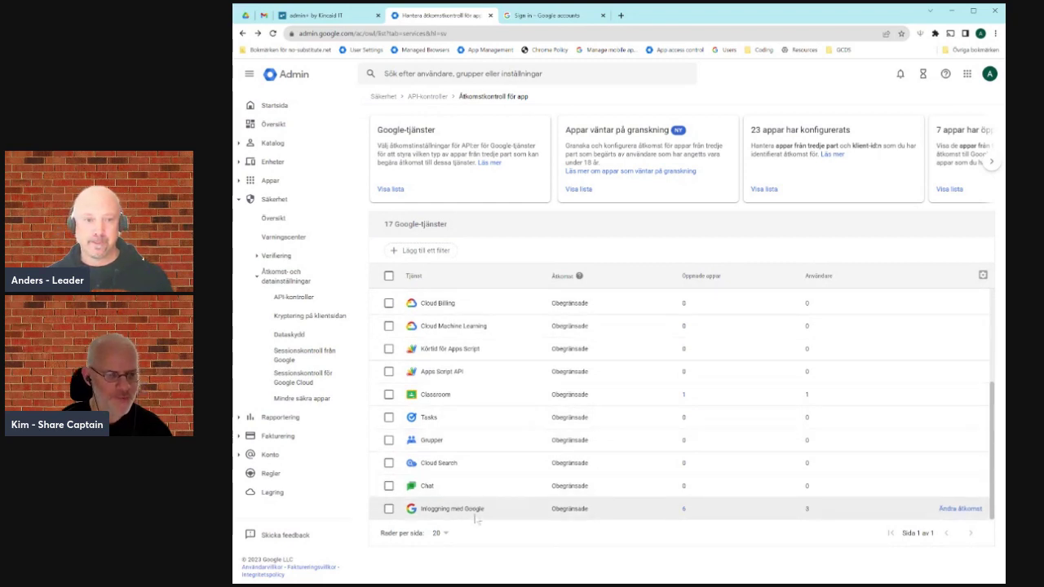
pyautogui.scroll(3, 501, 465)
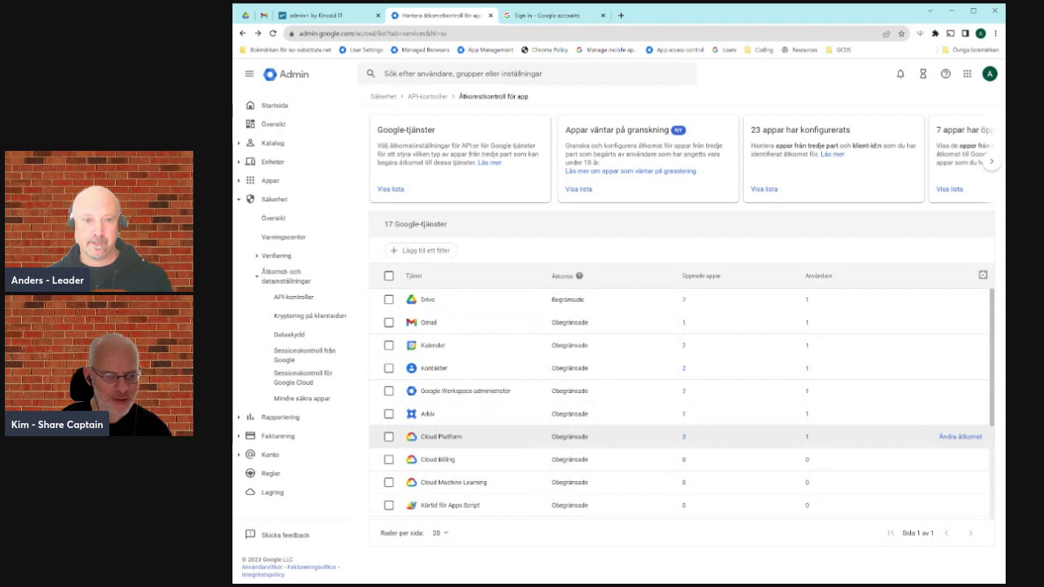
pyautogui.scroll(-3, 510, 457)
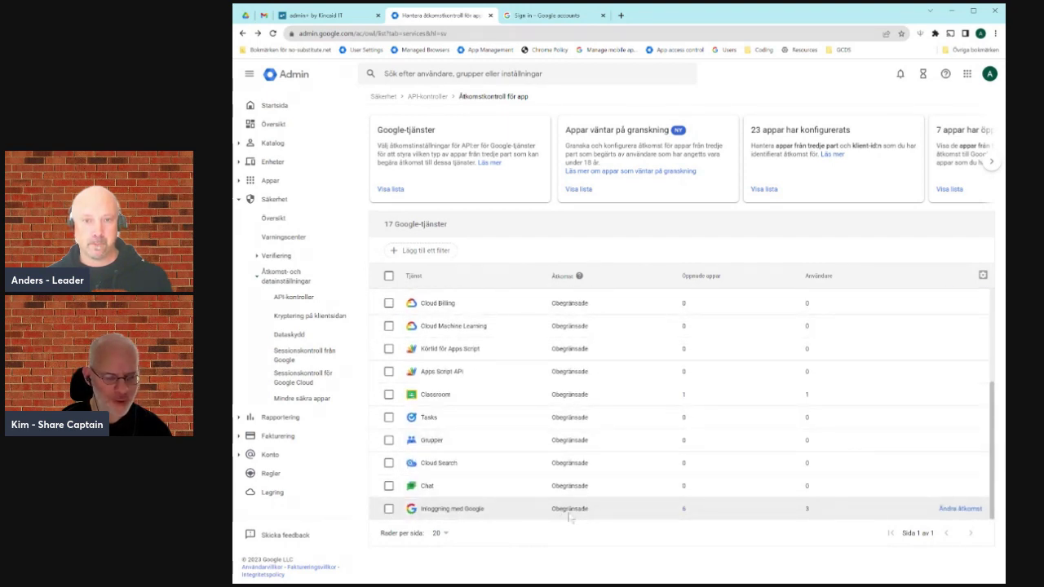
pyautogui.scroll(3, 478, 433)
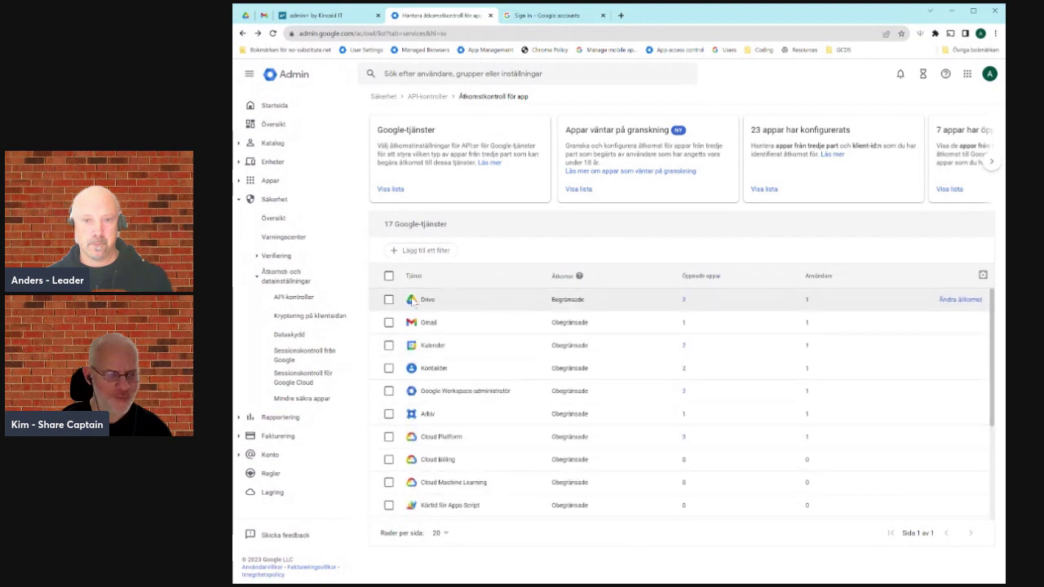
# Close the blocked Google sign-in page and open pixlr.com in a new browser tab
pyautogui.click(572, 16)
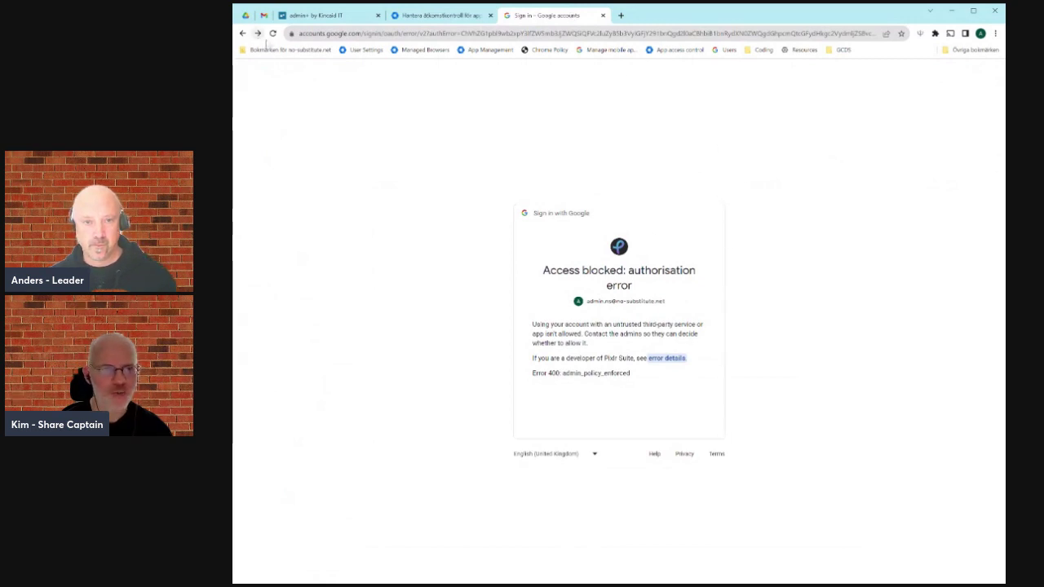
pyautogui.click(603, 16)
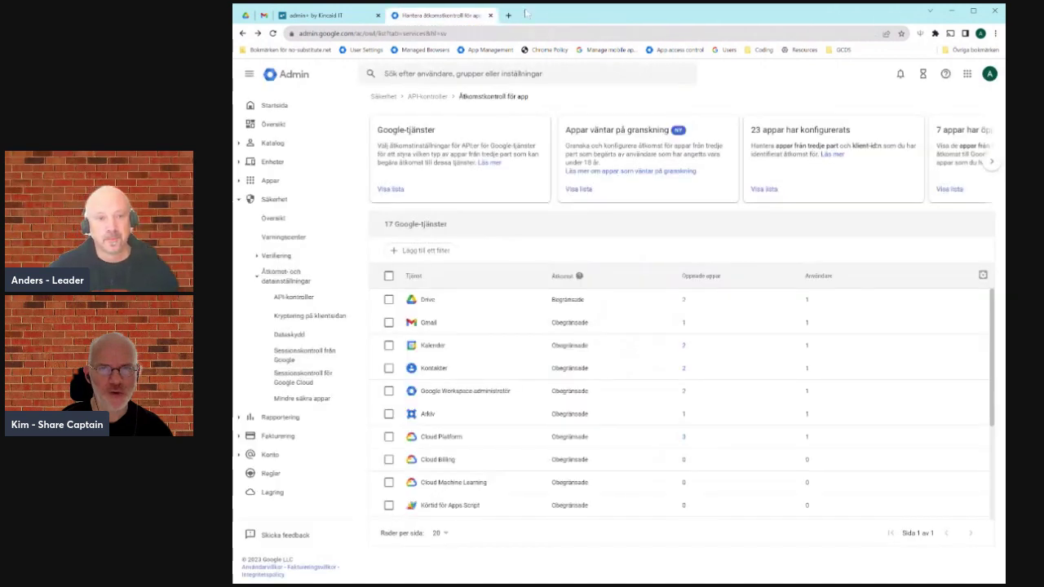
pyautogui.hotkey('ctrl', 't')
pyautogui.write('p')
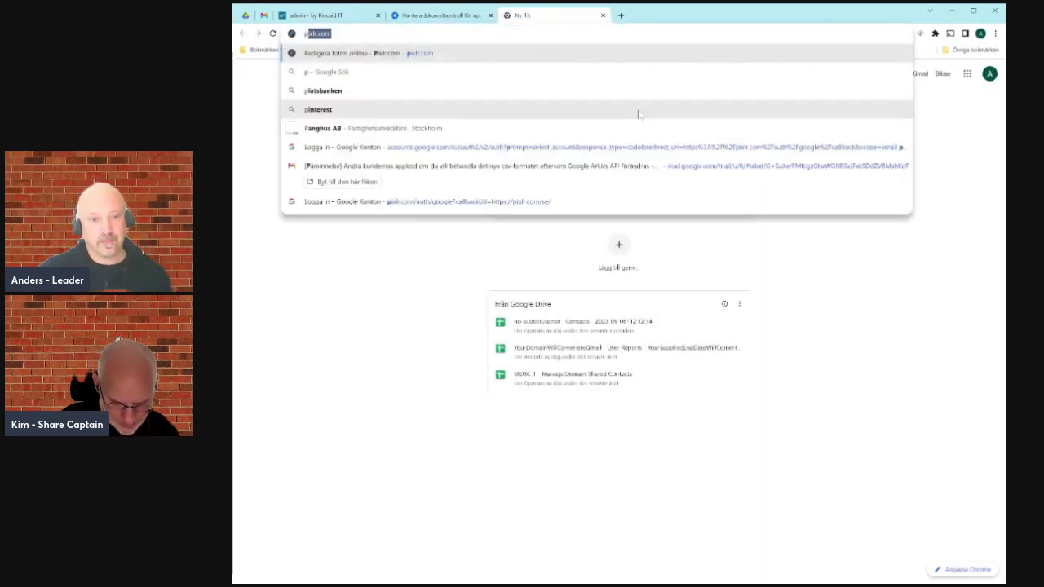
pyautogui.write('ixlr')
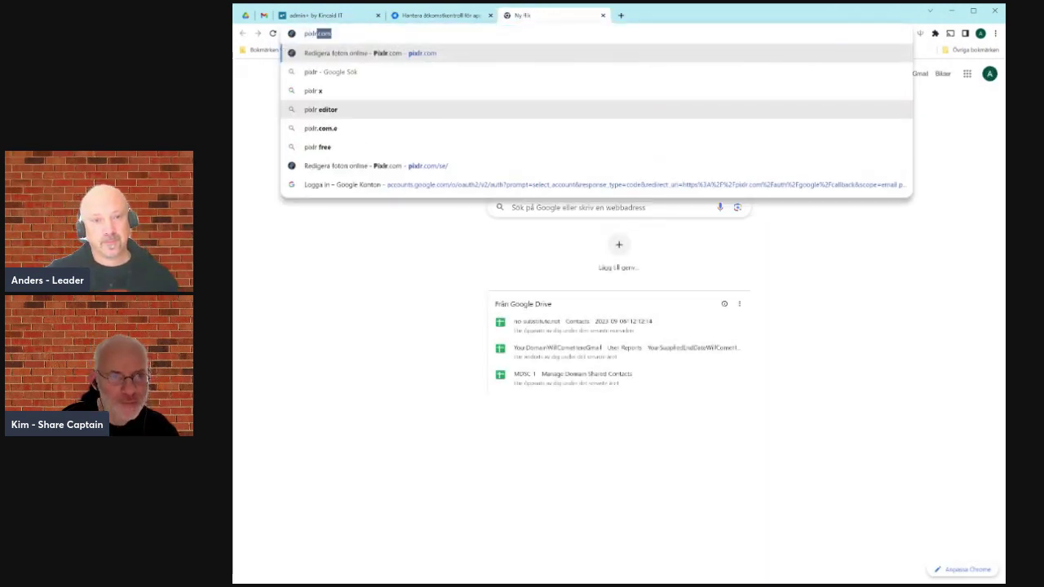
pyautogui.press('Return')
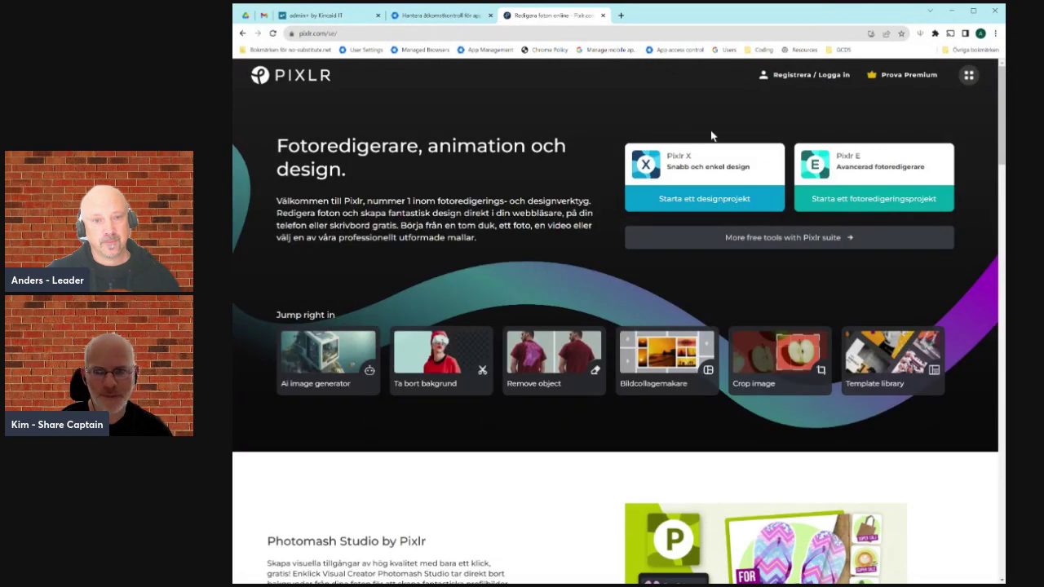
# Log in to Pixlr with the Google admin account and dismiss the Vad är nytt pop-up
pyautogui.click(807, 75)
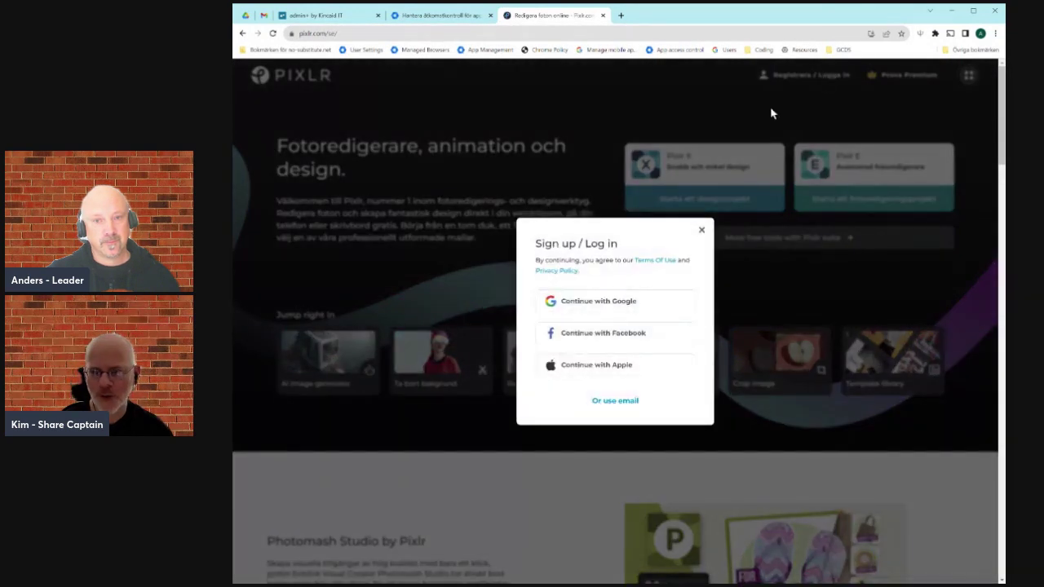
pyautogui.click(616, 301)
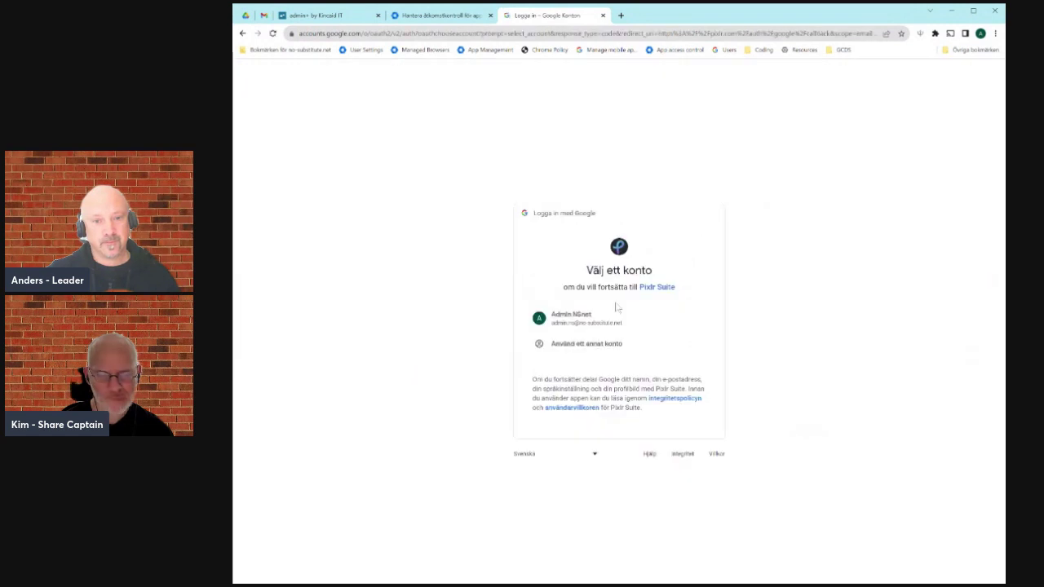
pyautogui.click(613, 322)
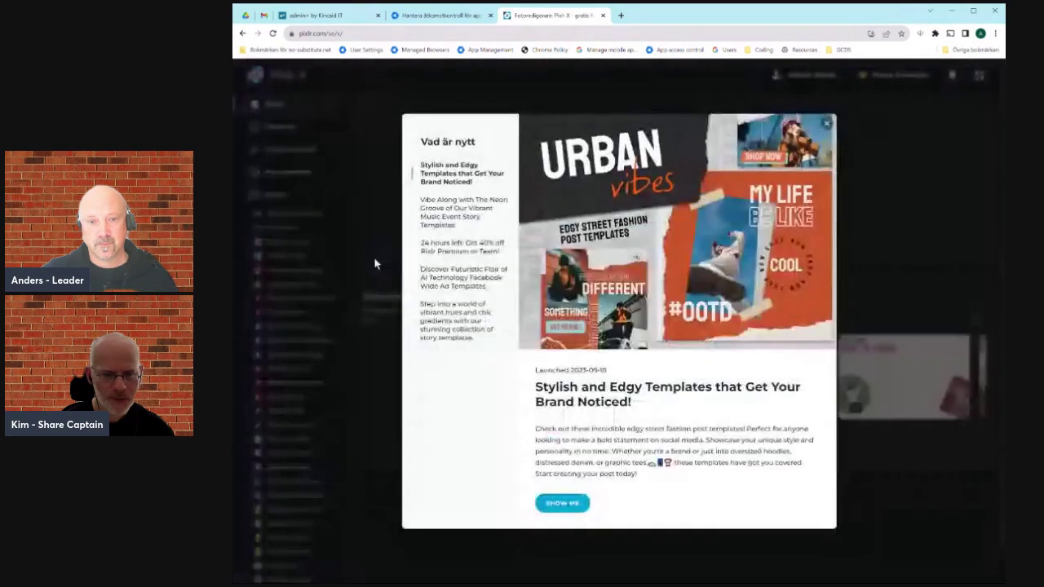
pyautogui.click(826, 123)
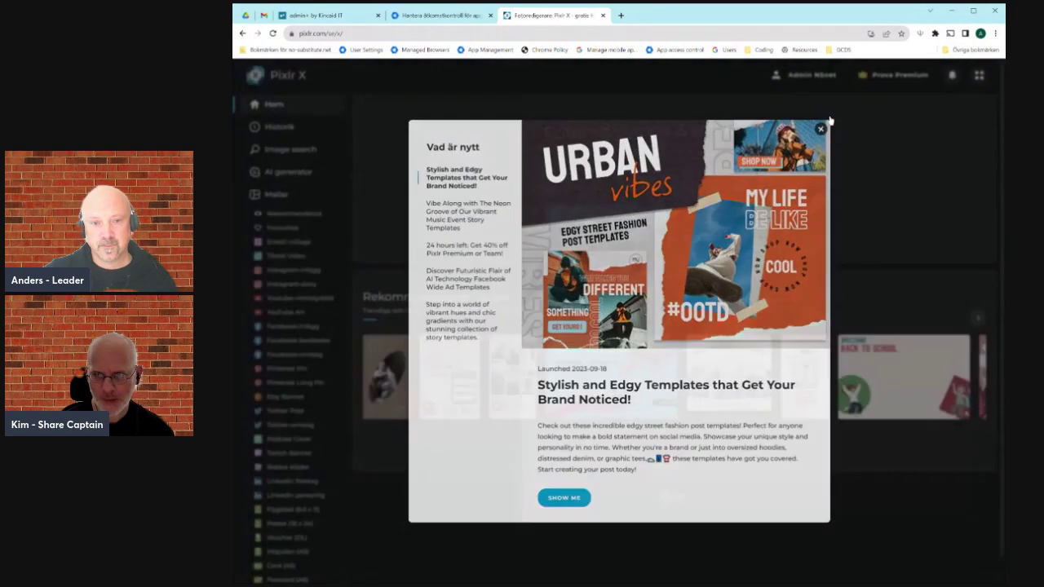
# Open the Gaming tech Black Friday Sale template in the Pixlr X editor and dismiss the unlock notice
pyautogui.click(733, 215)
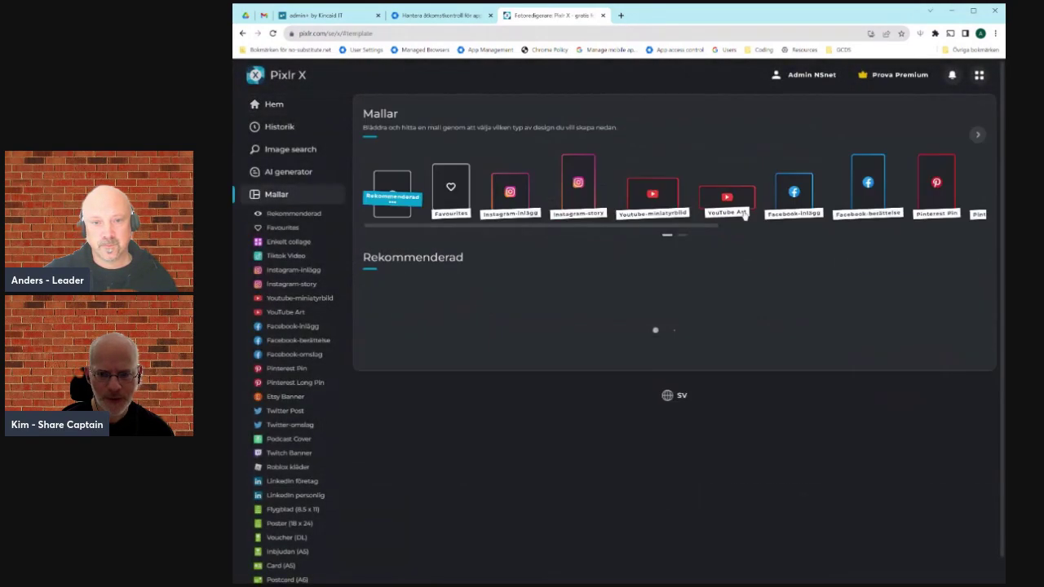
pyautogui.click(426, 322)
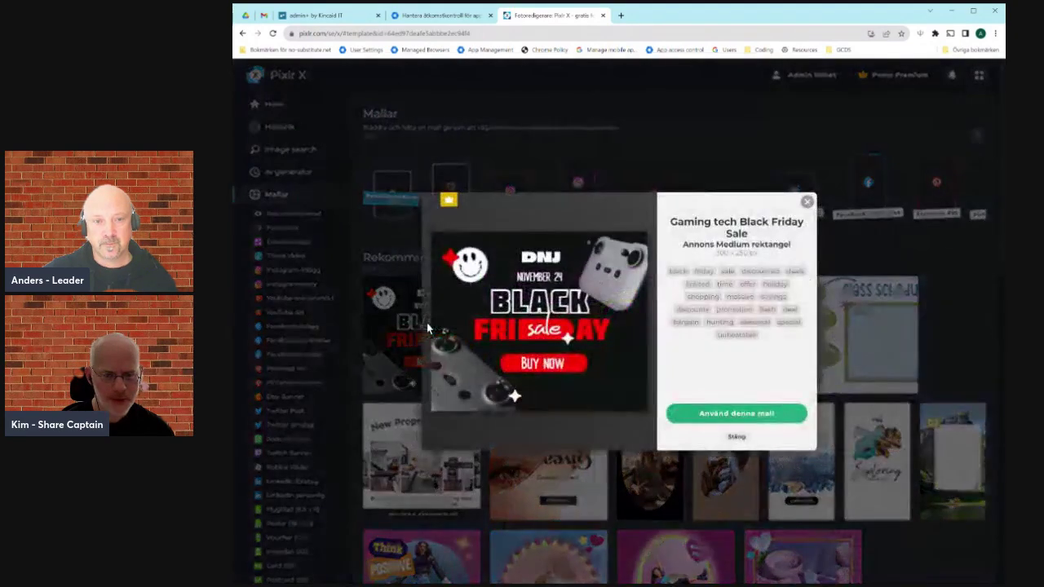
pyautogui.click(737, 414)
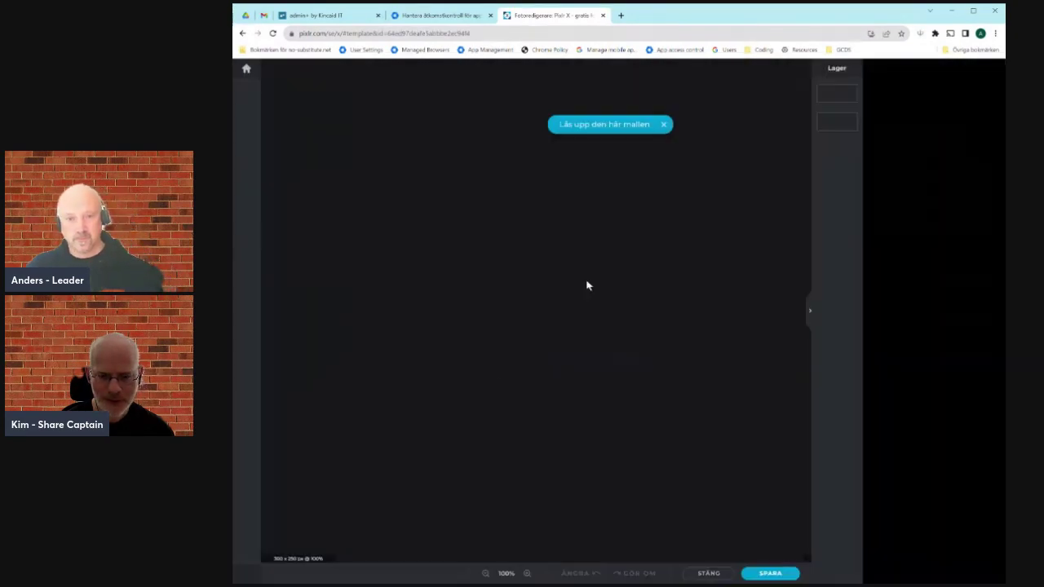
pyautogui.click(663, 124)
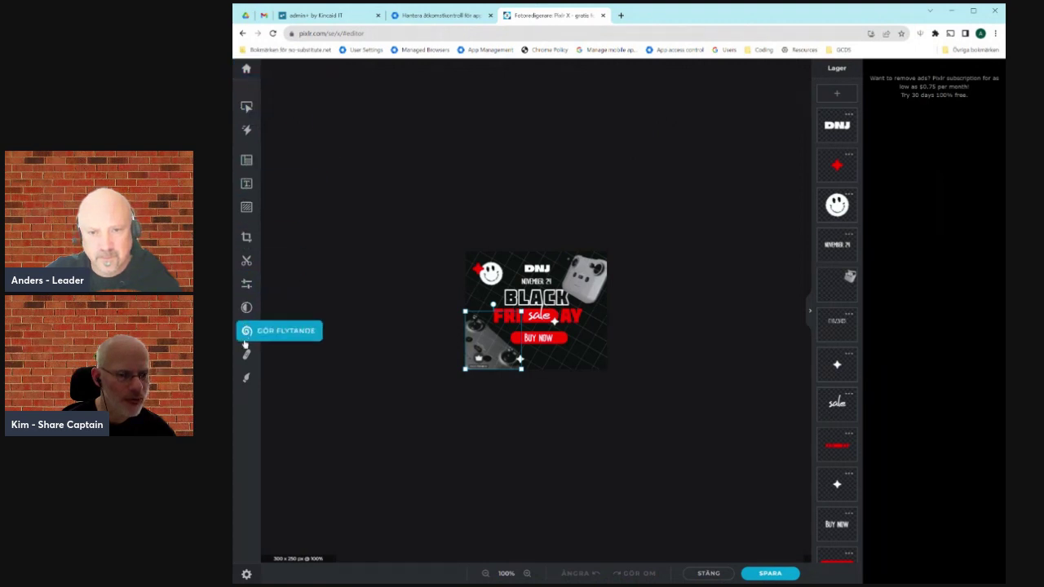
# Check the editor's Inställningar and try to save the Black Friday design, dismissing the offer to unlock the template
pyautogui.click(246, 574)
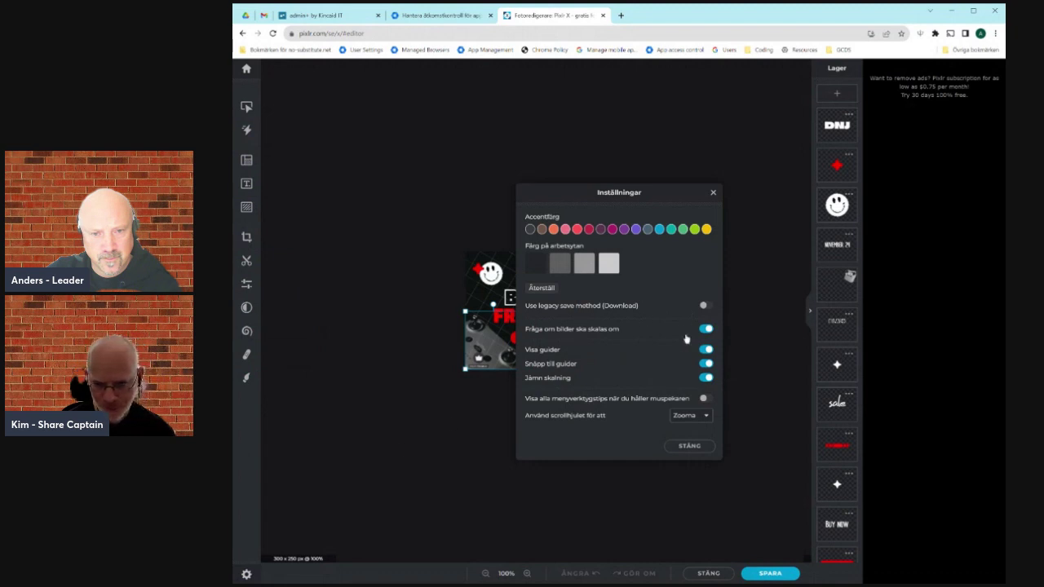
pyautogui.click(685, 446)
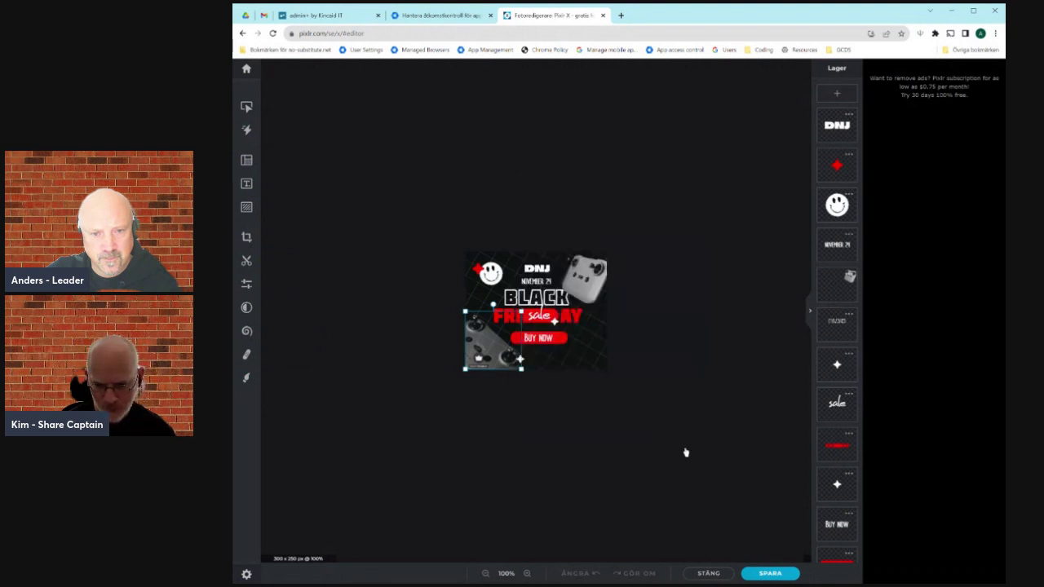
pyautogui.click(771, 575)
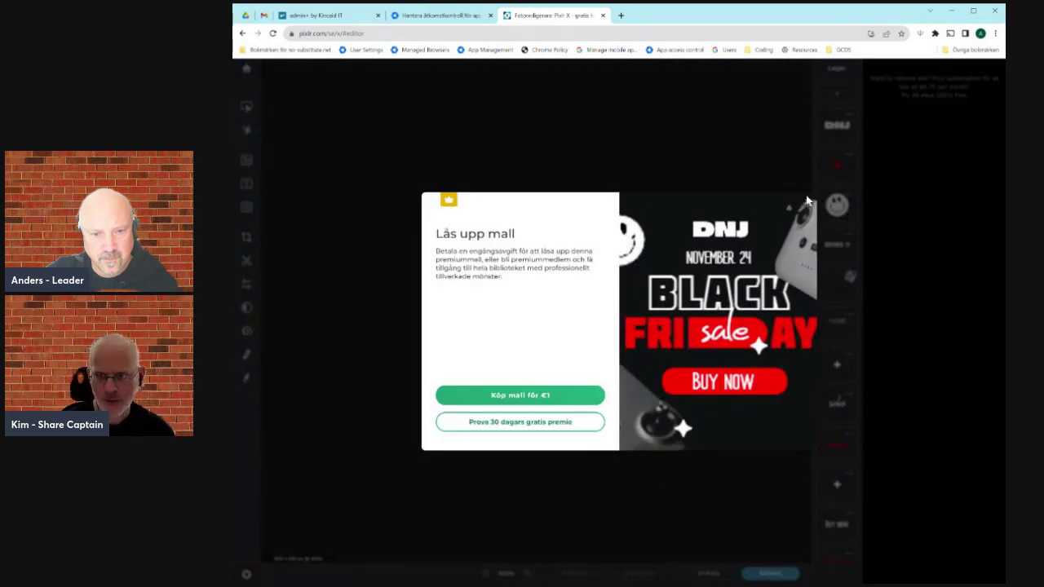
pyautogui.click(807, 200)
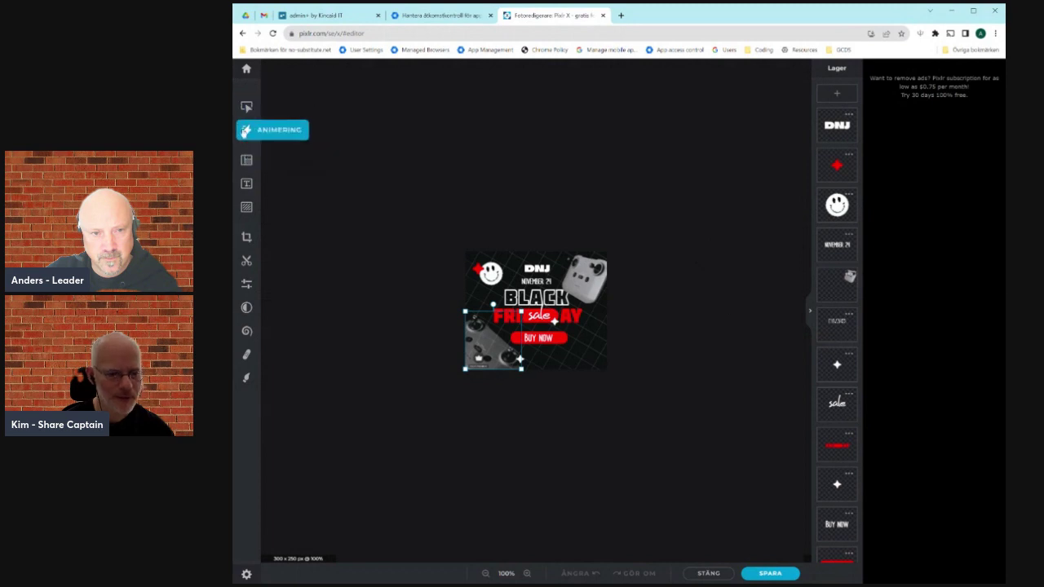
# Try to open photopea.net in a new browser tab
pyautogui.click(621, 15)
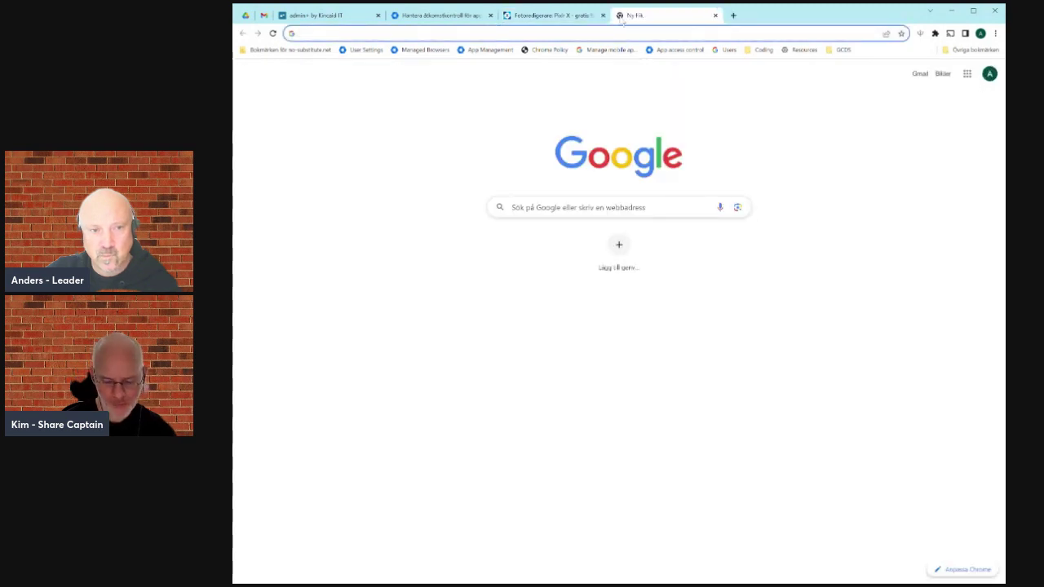
pyautogui.write('phtopea.net')
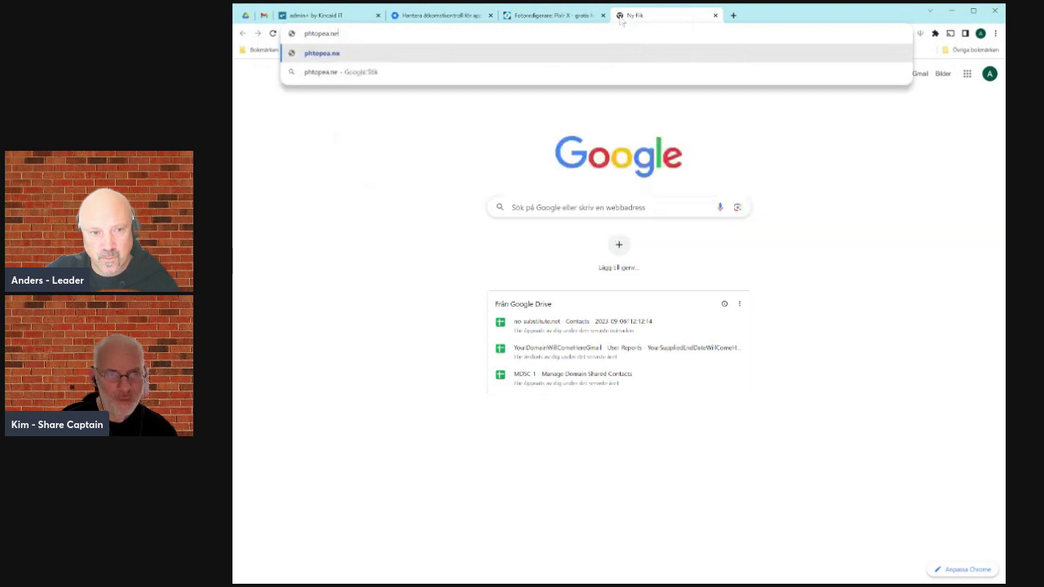
pyautogui.press('Return')
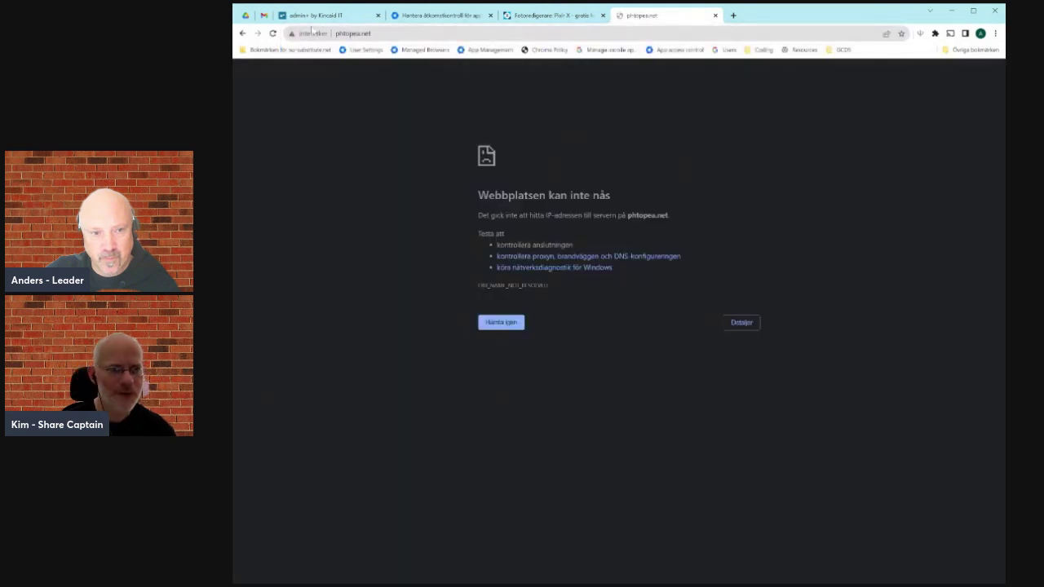
pyautogui.click(334, 34)
pyautogui.click(307, 33)
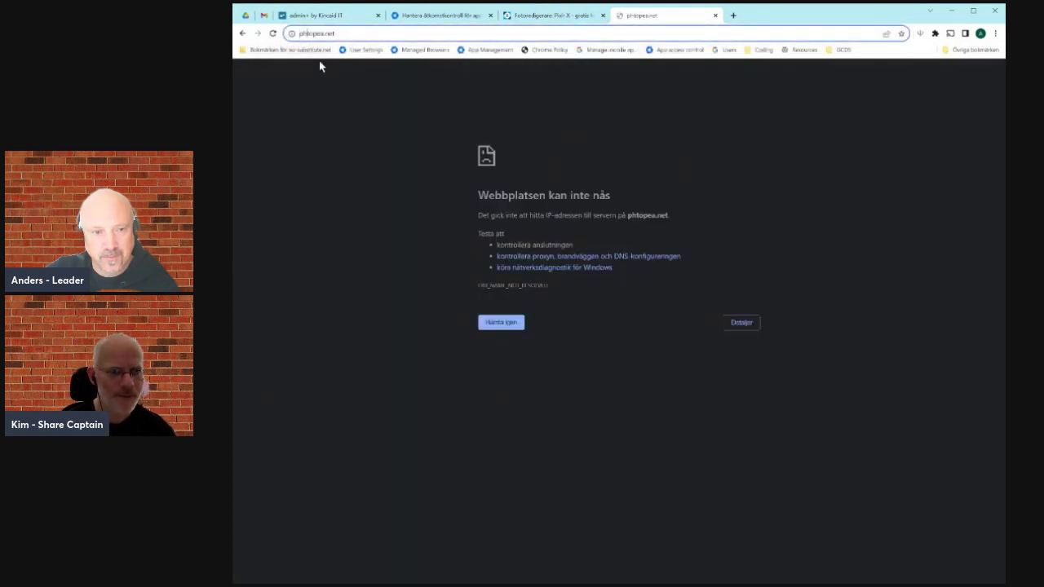
pyautogui.write('o')
pyautogui.press('Return')
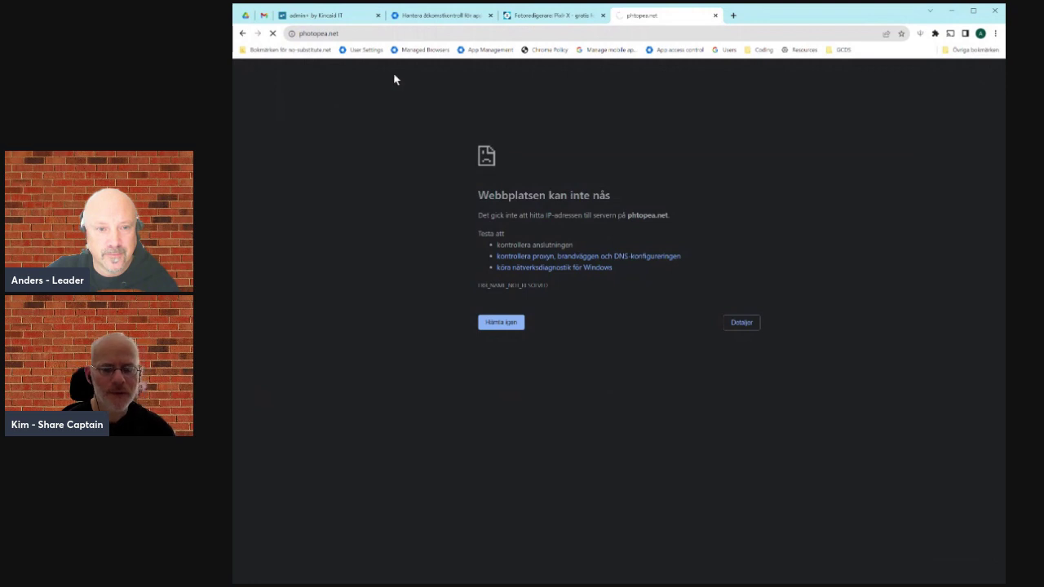
# Check the Pixlr editor's Inställningar once more, leave them as they are, and close the Pixlr page
pyautogui.click(564, 18)
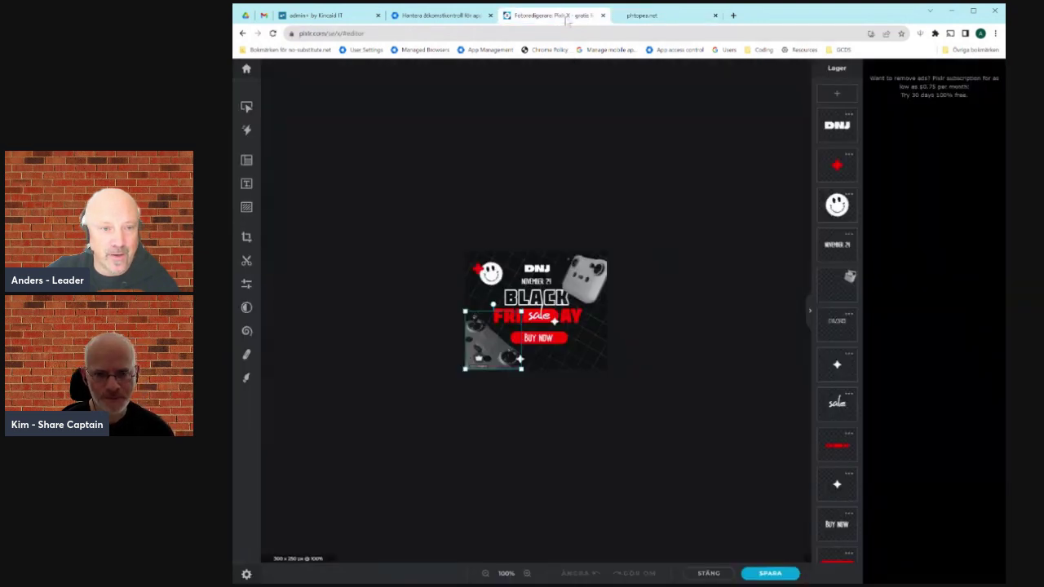
pyautogui.click(252, 569)
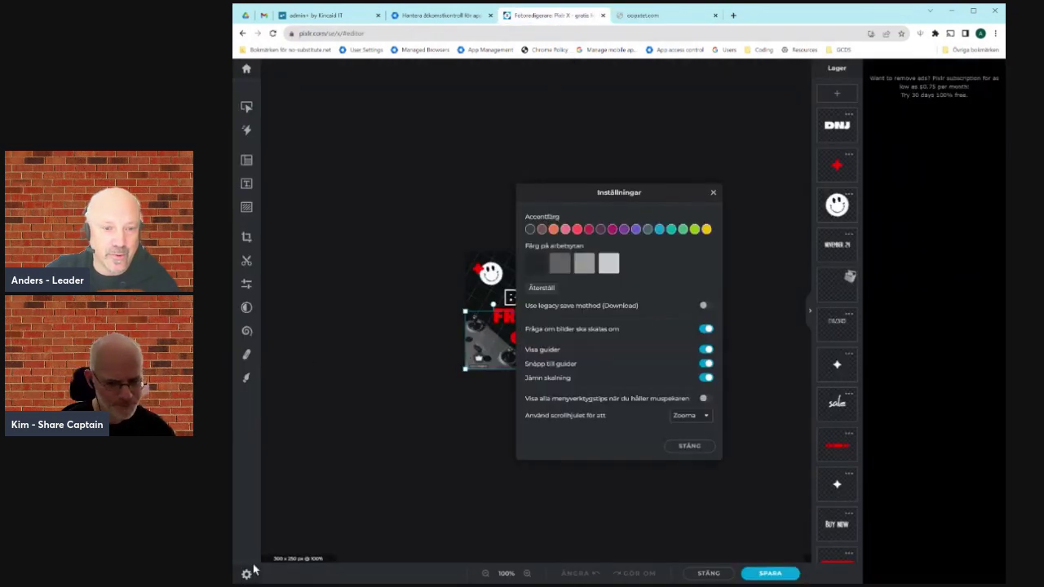
pyautogui.click(702, 450)
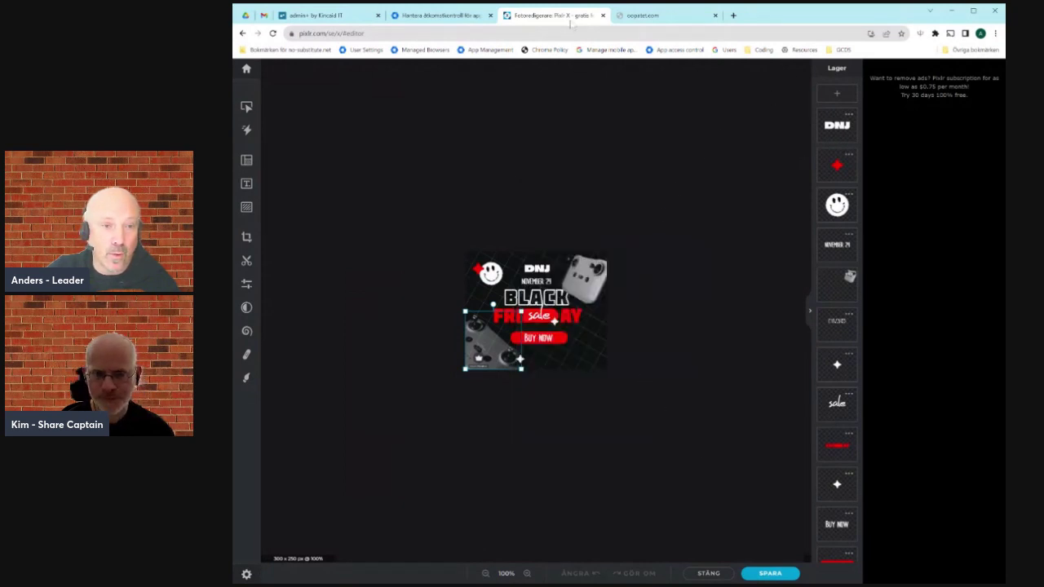
pyautogui.click(602, 15)
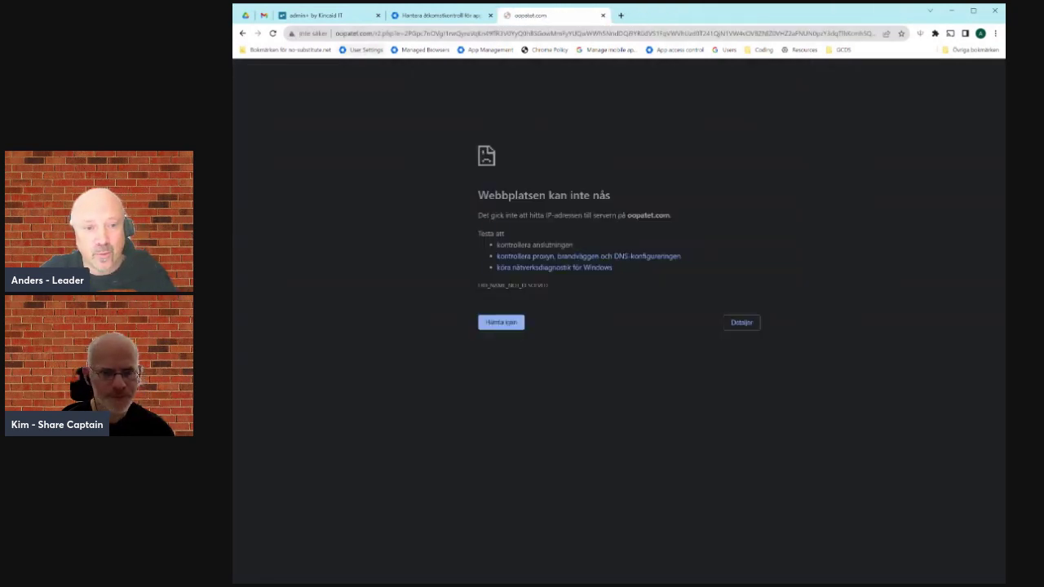
# Search Google for photopea, open the Photopea online photo editor, and dismiss its introduction banner
pyautogui.click(415, 34)
pyautogui.write('phot')
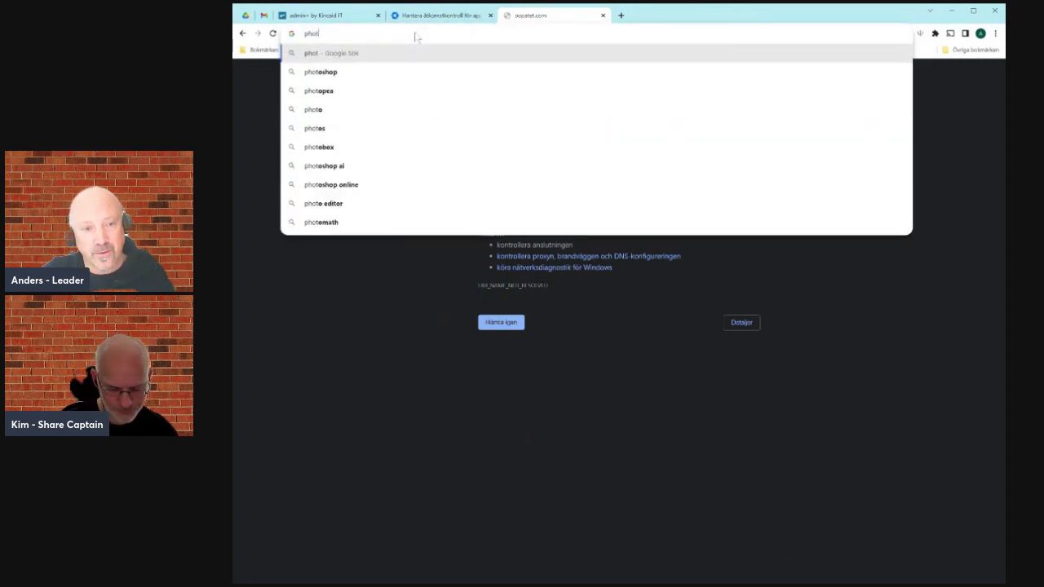
pyautogui.write('opea.ne')
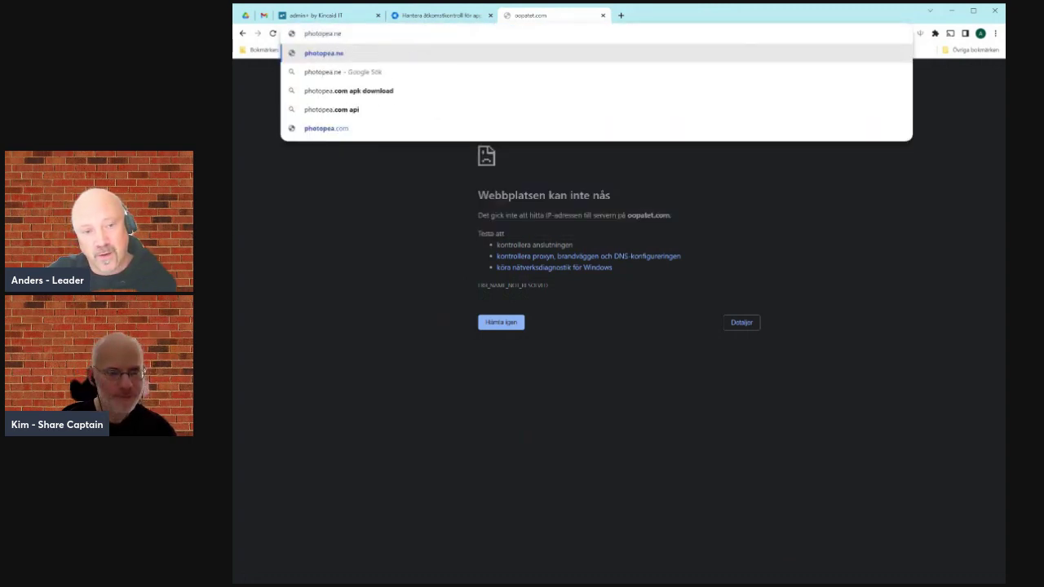
pyautogui.press('BackSpace')
pyautogui.press('BackSpace')
pyautogui.press('BackSpace')
pyautogui.press('Return')
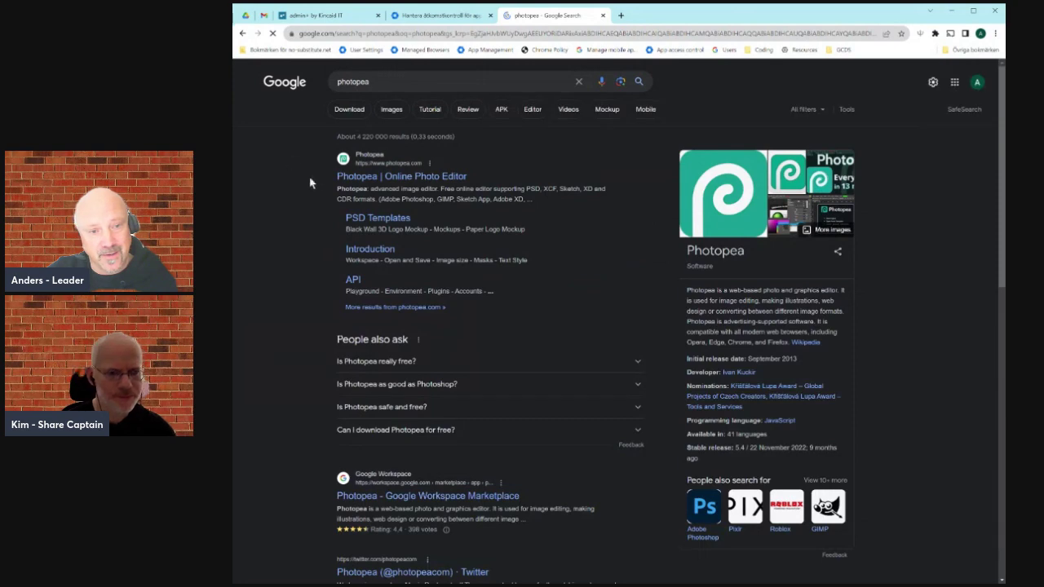
pyautogui.click(424, 176)
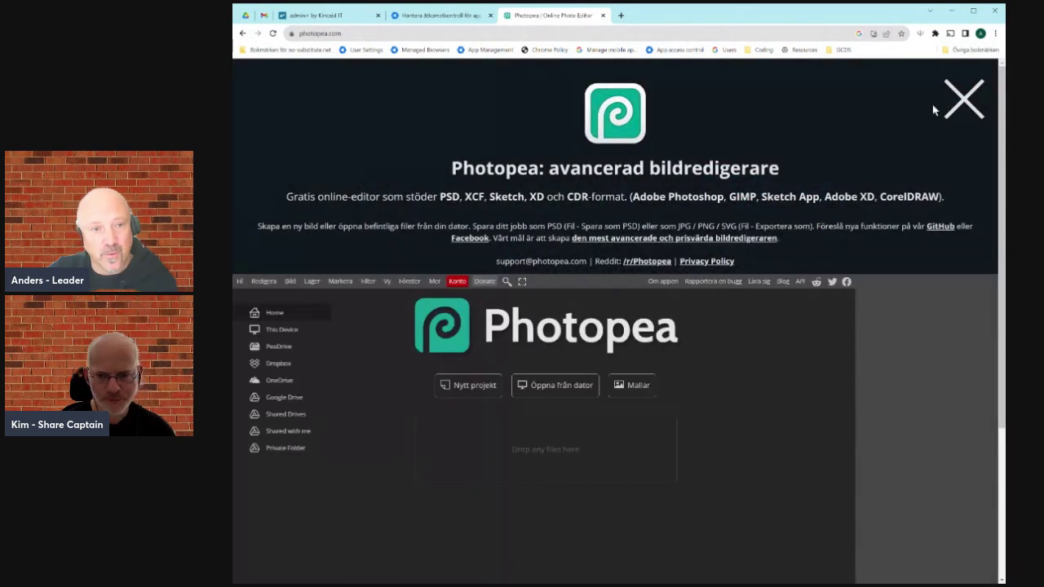
pyautogui.click(964, 100)
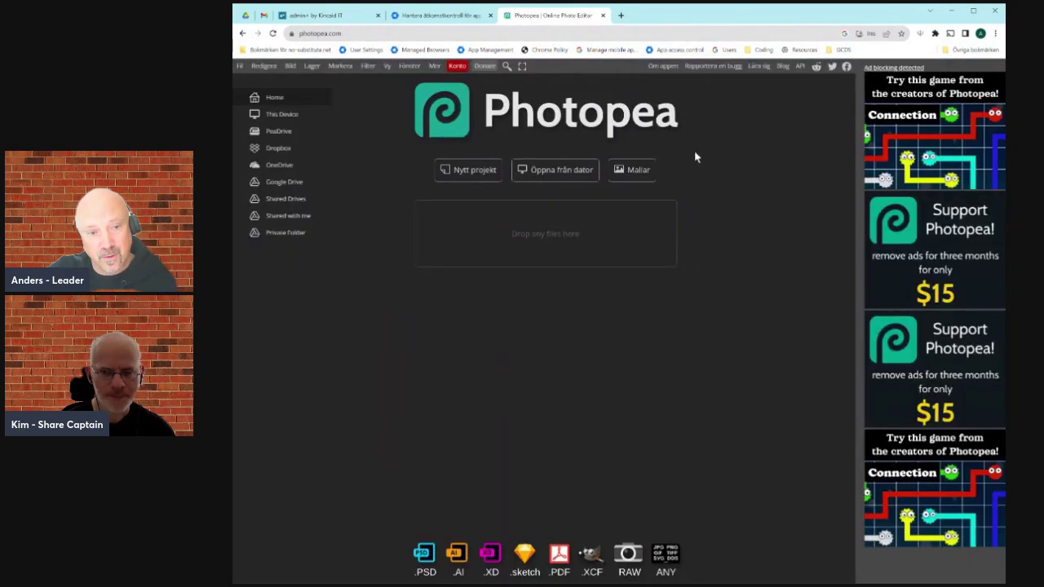
# In the Admin console's configured apps, set Pixlr Suite's access to Google data to Blockerade for Everyone and save
pyautogui.click(439, 16)
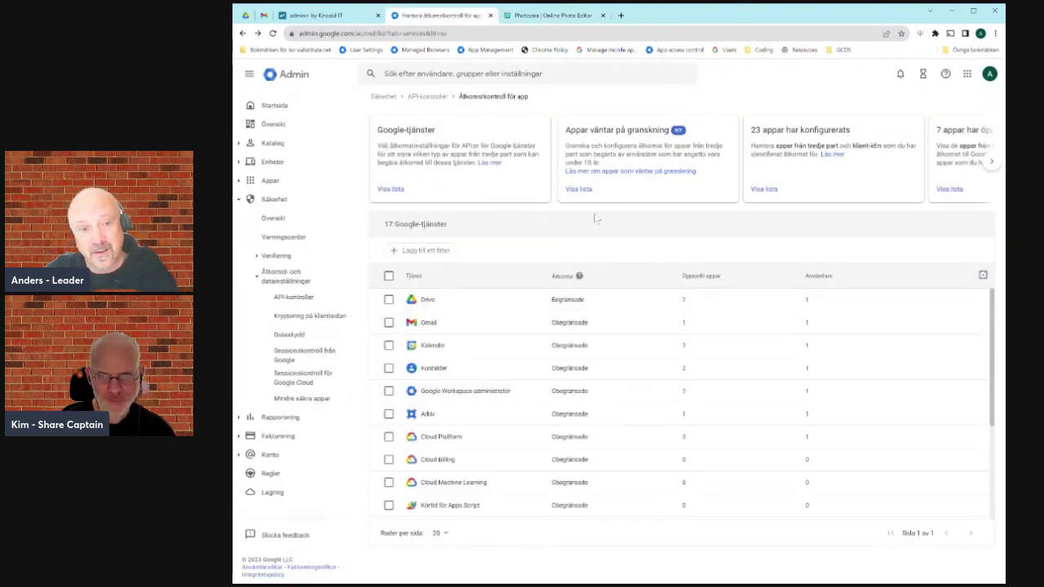
pyautogui.click(765, 189)
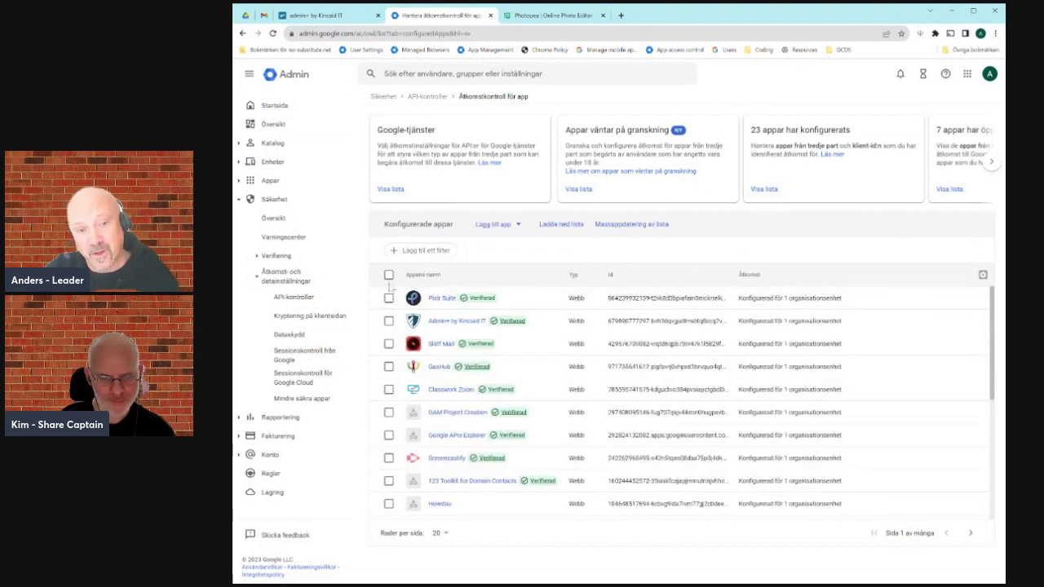
pyautogui.click(389, 298)
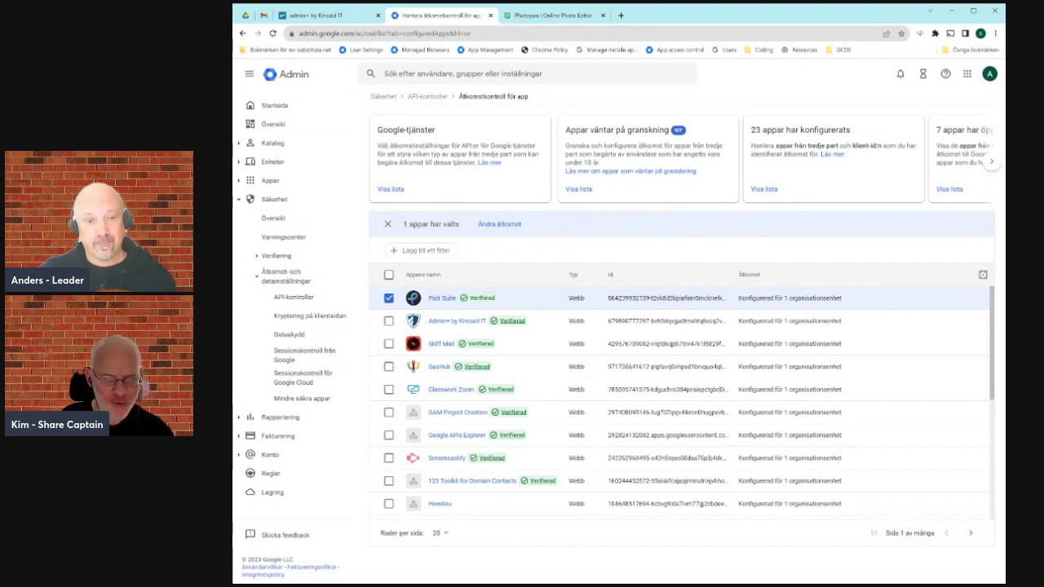
pyautogui.click(443, 298)
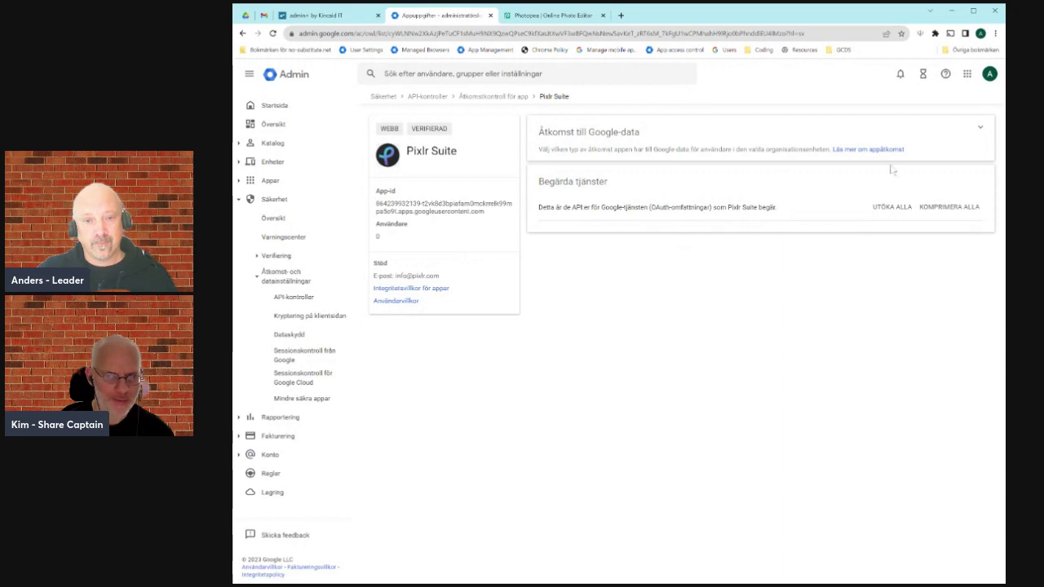
pyautogui.click(702, 144)
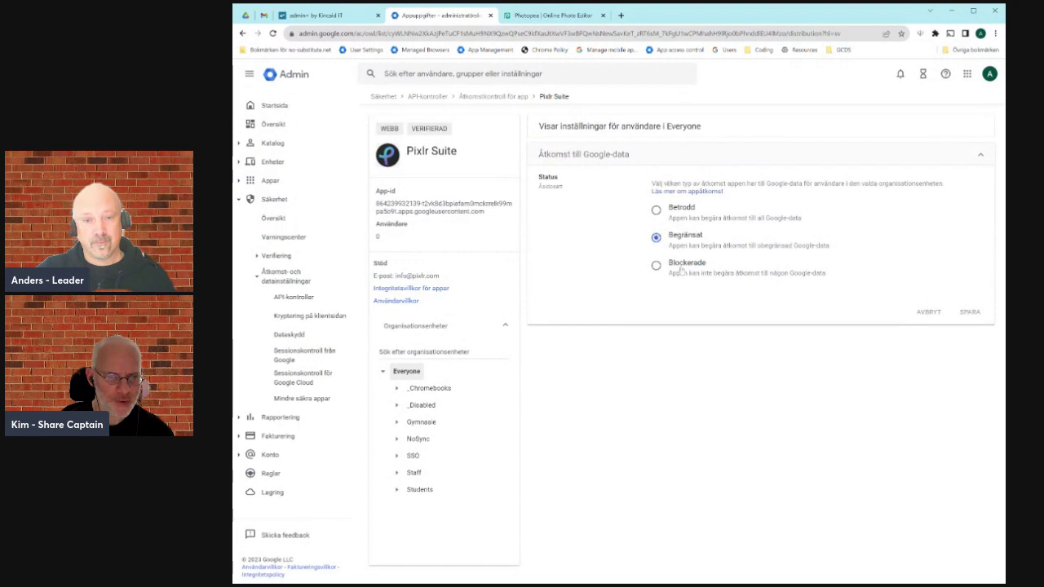
pyautogui.click(656, 266)
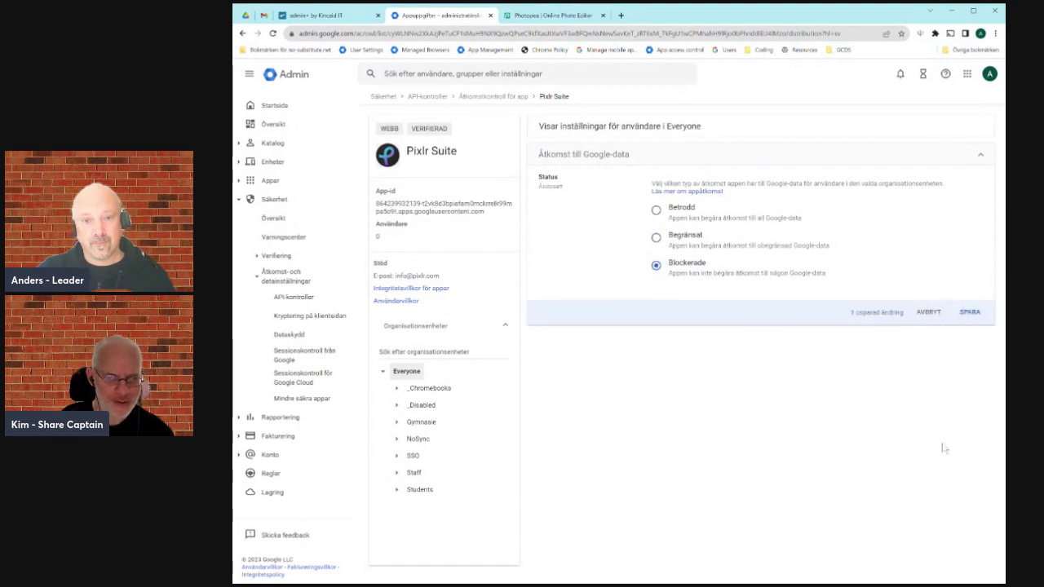
pyautogui.click(970, 313)
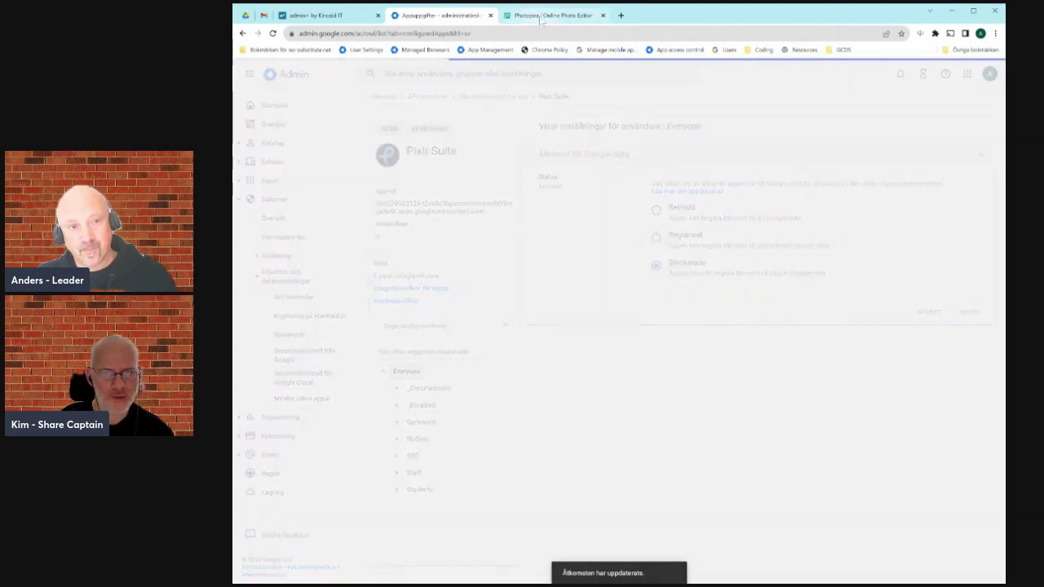
# Return to Photopea and try to log in to its account with Google
pyautogui.click(555, 15)
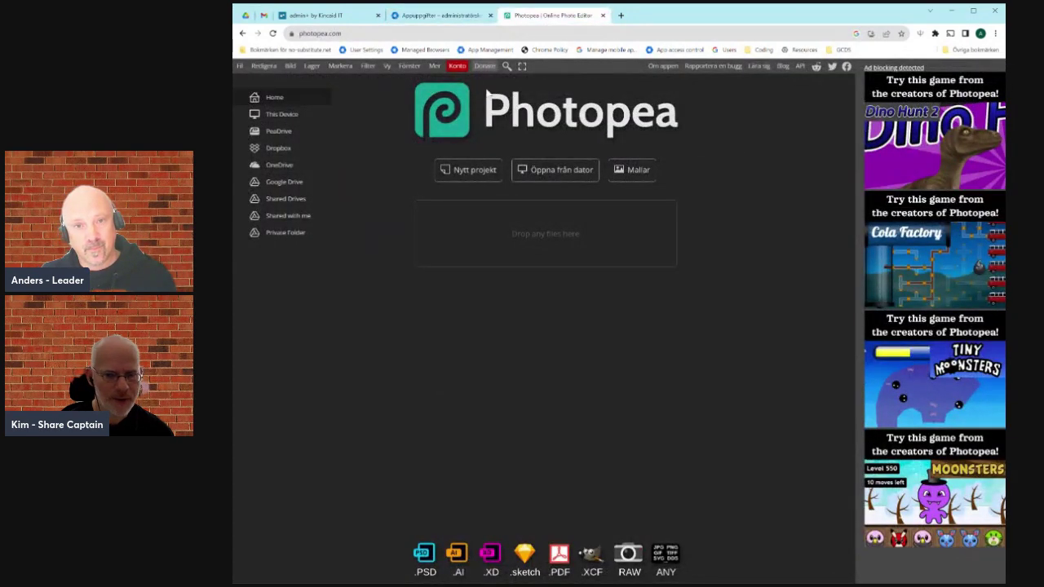
pyautogui.click(459, 68)
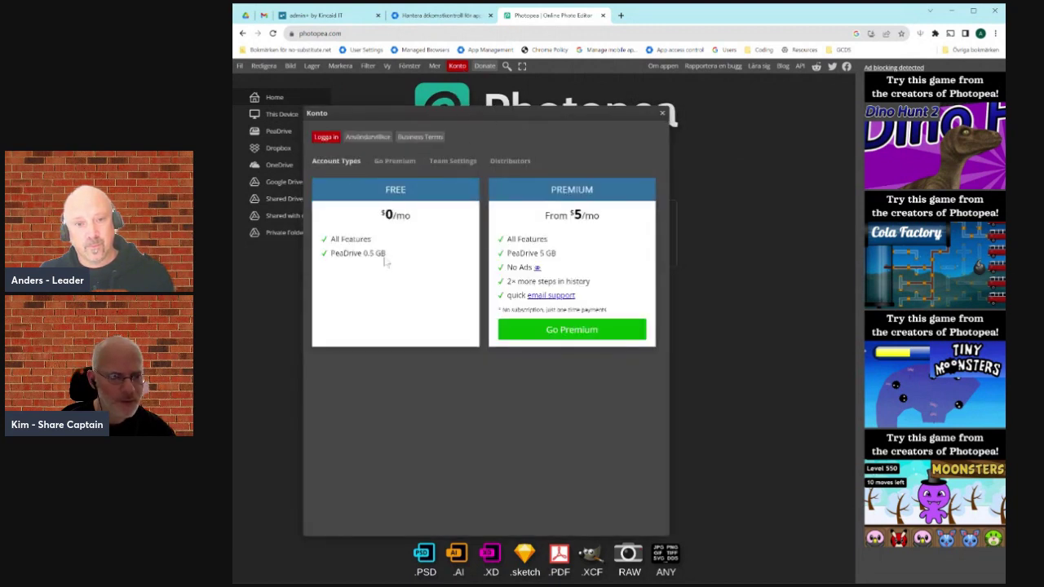
pyautogui.click(326, 137)
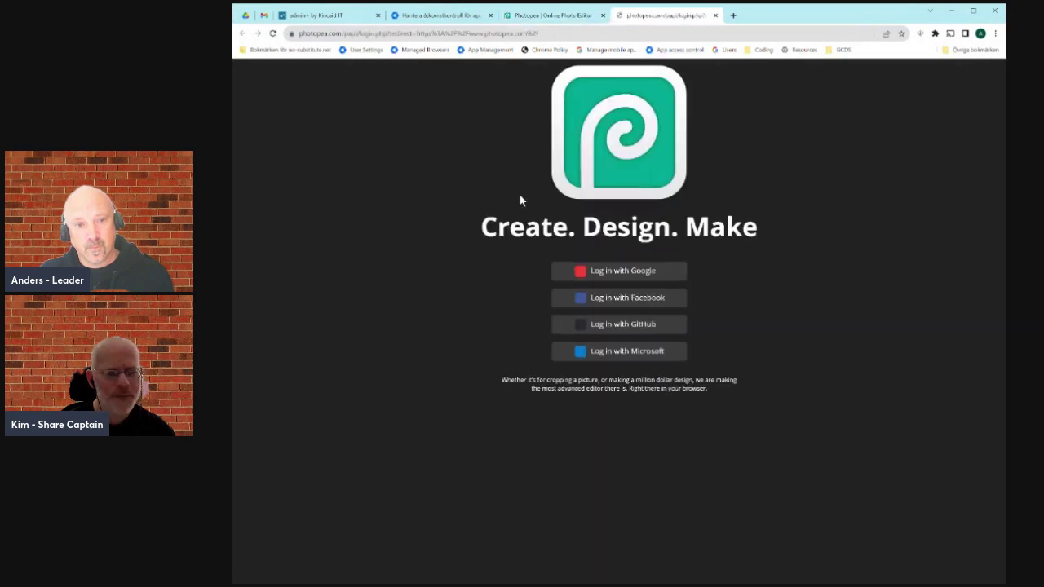
pyautogui.click(620, 269)
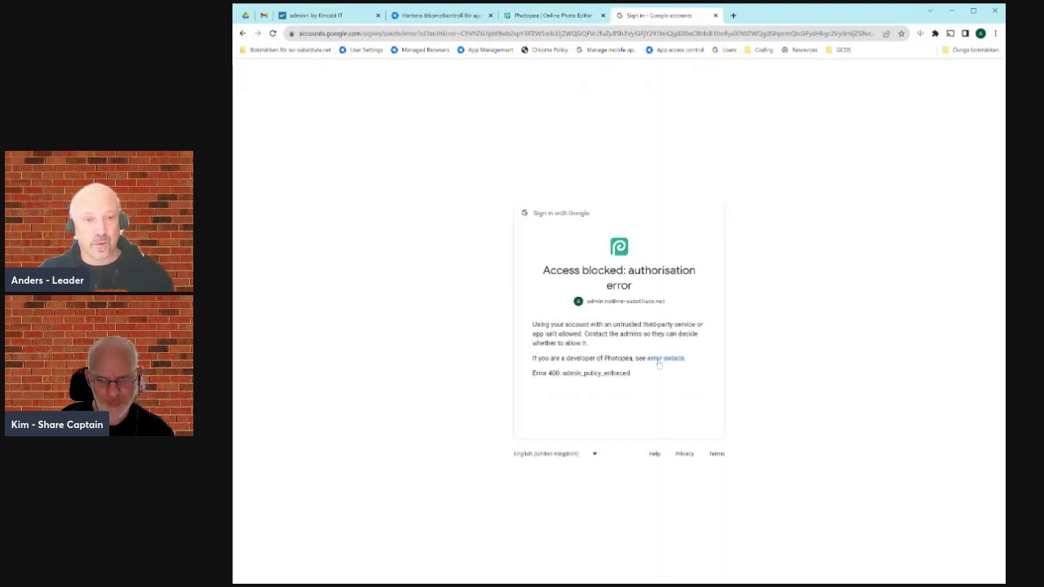
# Copy Photopea's OAuth client ID from the error details, then close the sign-in page and Photopea's Konto dialog
pyautogui.click(658, 364)
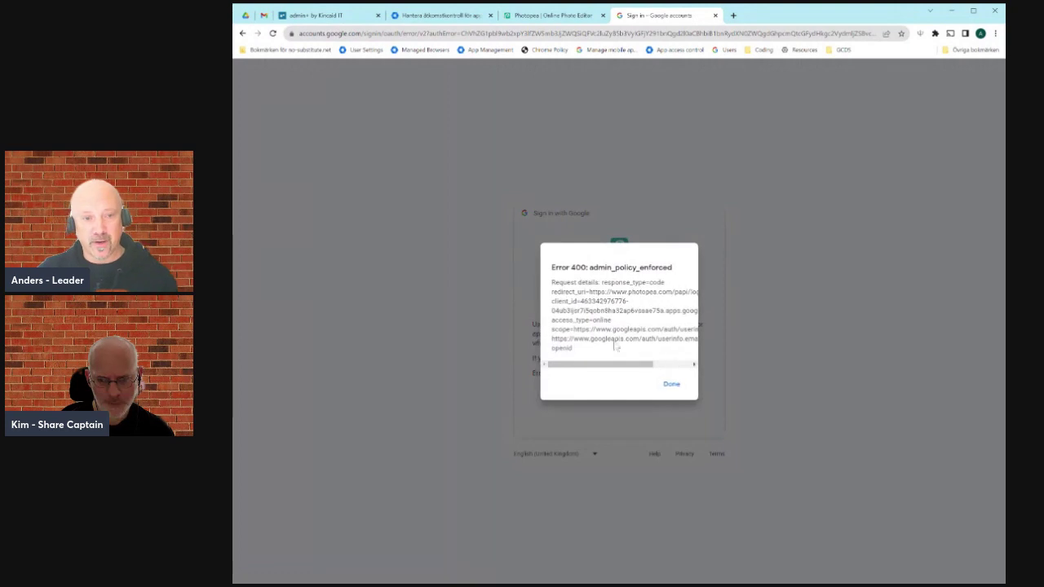
pyautogui.moveTo(580, 300); pyautogui.dragTo(725, 308)
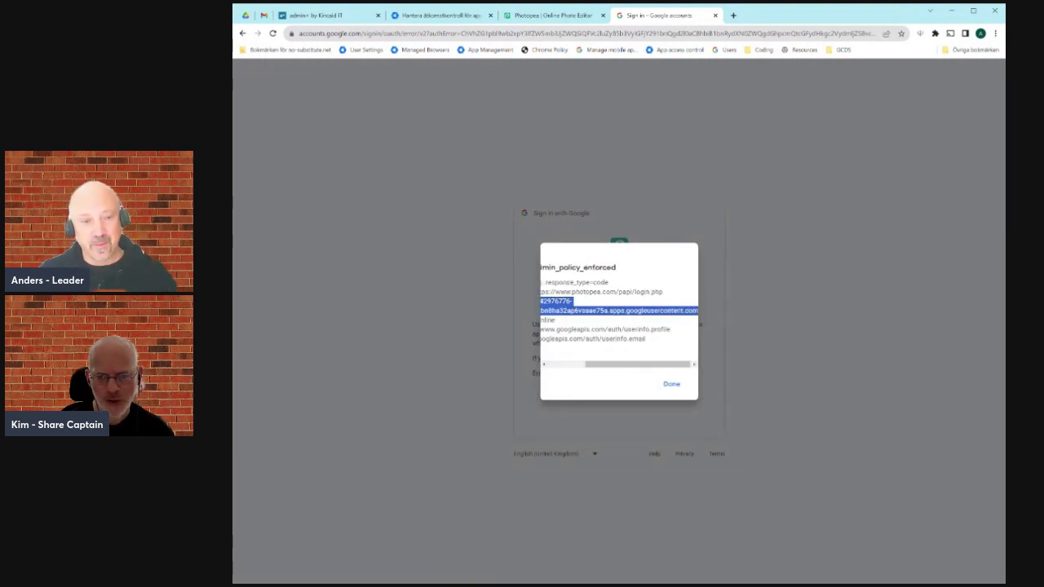
pyautogui.click(671, 383)
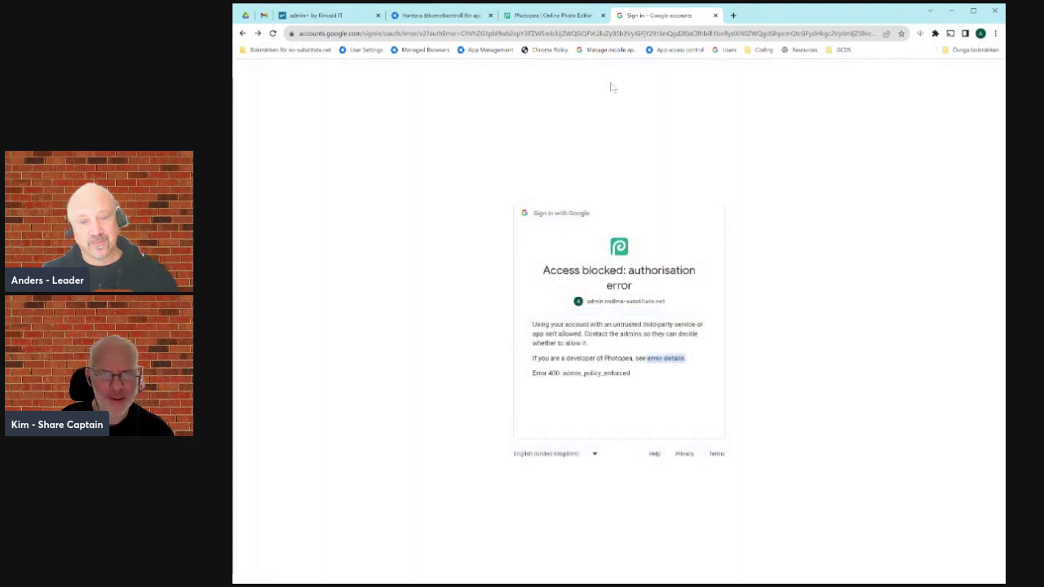
pyautogui.click(715, 15)
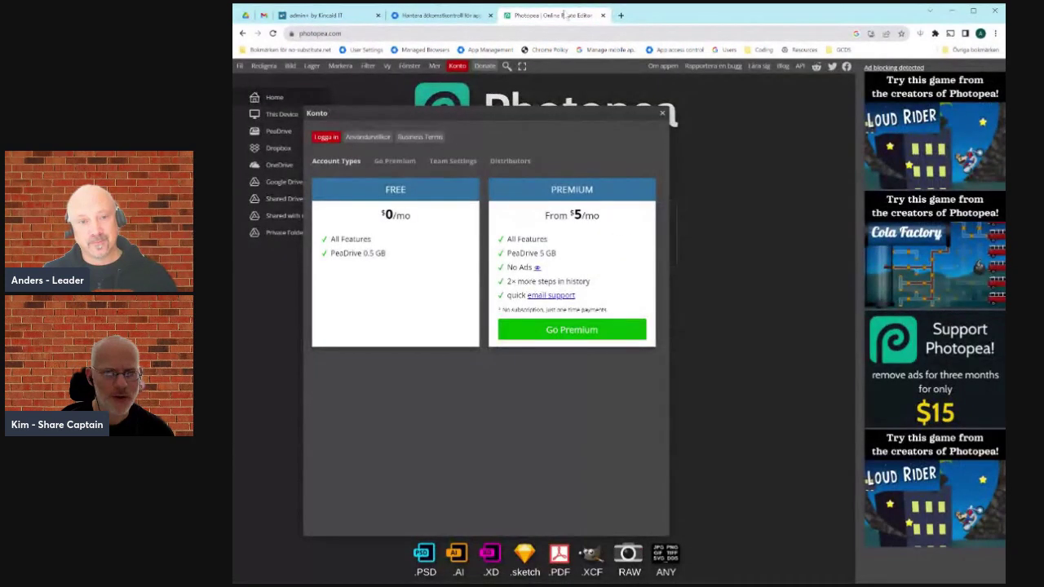
pyautogui.click(662, 115)
# In the Admin console, add an OAuth app by searching for the copied client ID, and select Photopea with its web client ID
pyautogui.click(441, 15)
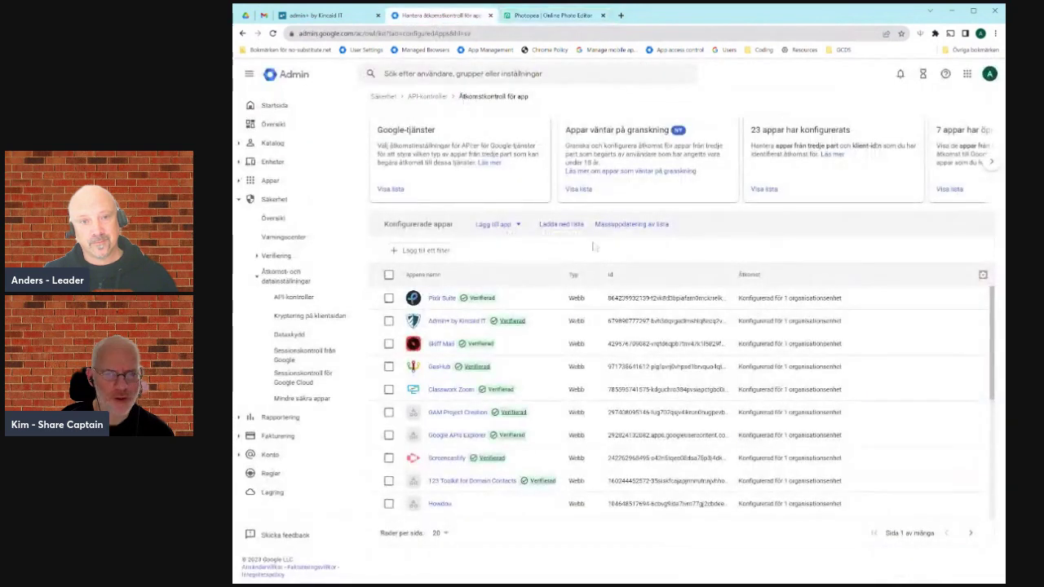
pyautogui.click(496, 225)
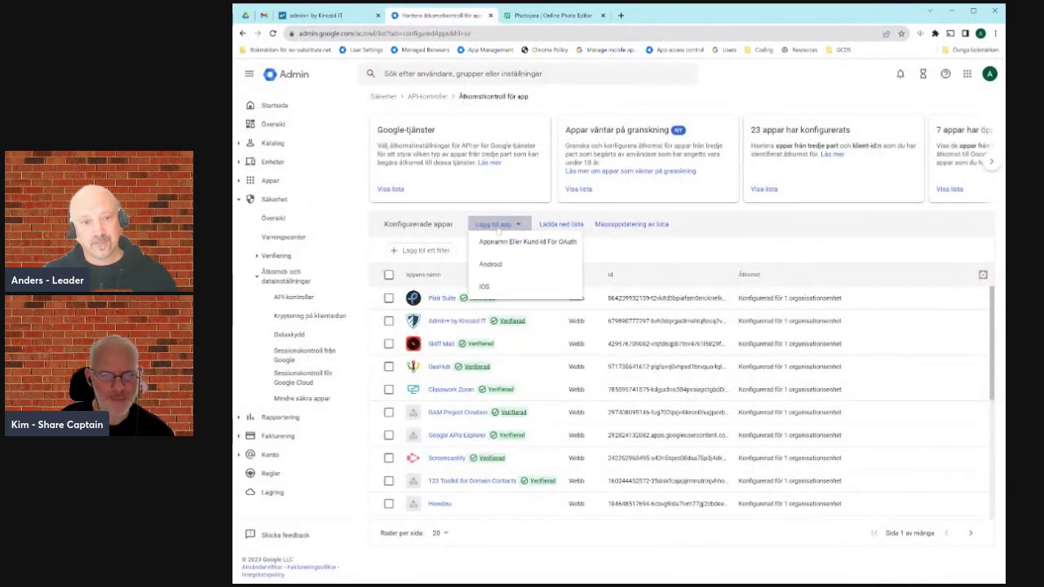
pyautogui.click(504, 243)
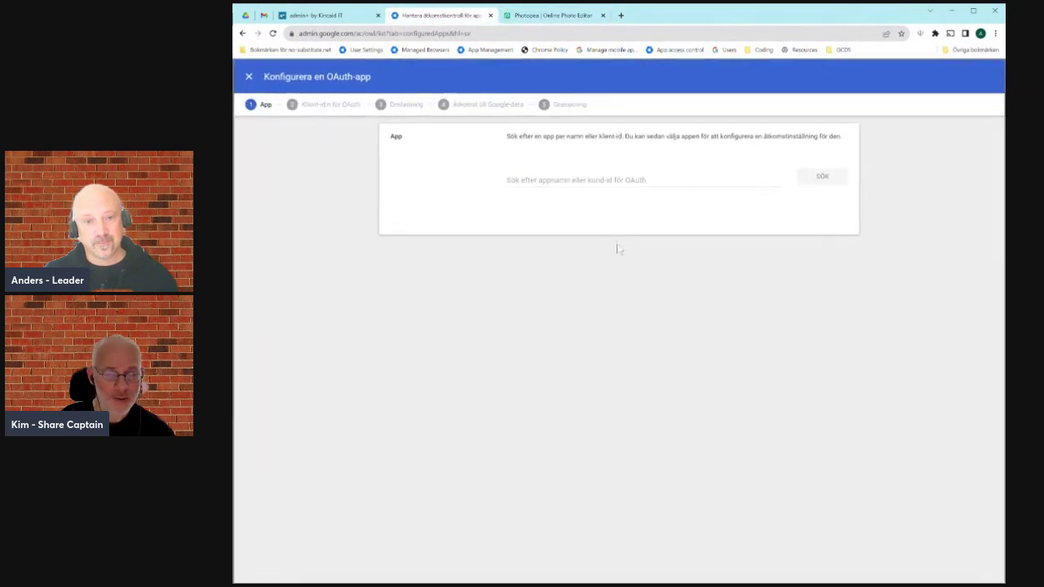
pyautogui.click(565, 177)
pyautogui.hotkey('ctrl', 'v')
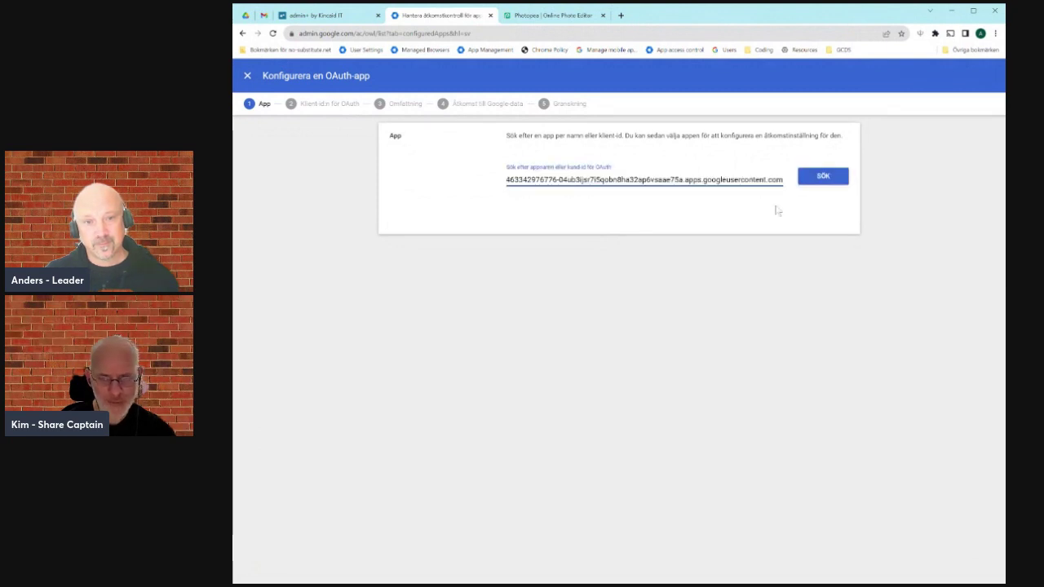
pyautogui.click(820, 176)
pyautogui.click(815, 260)
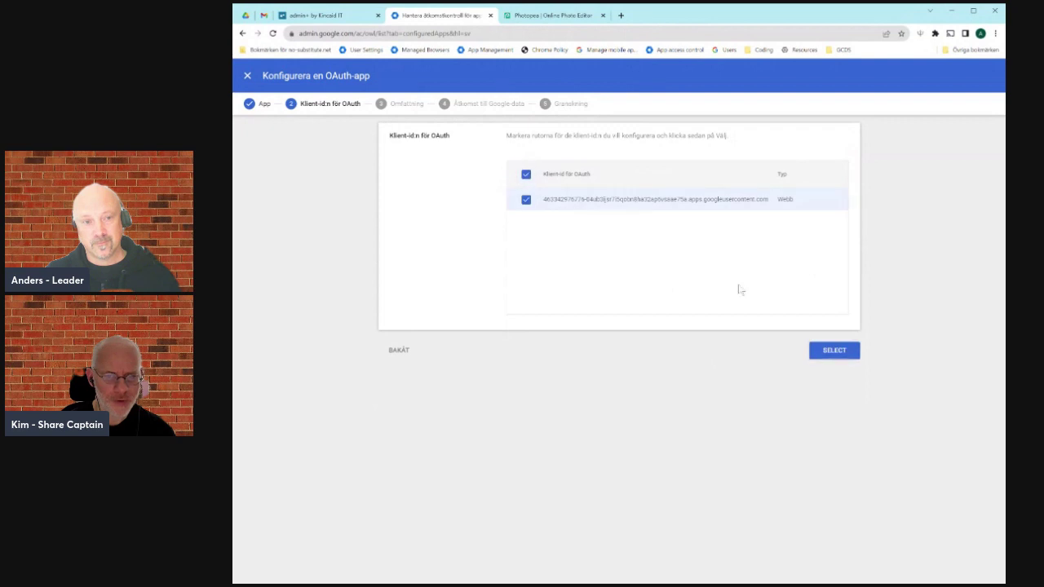
pyautogui.click(834, 350)
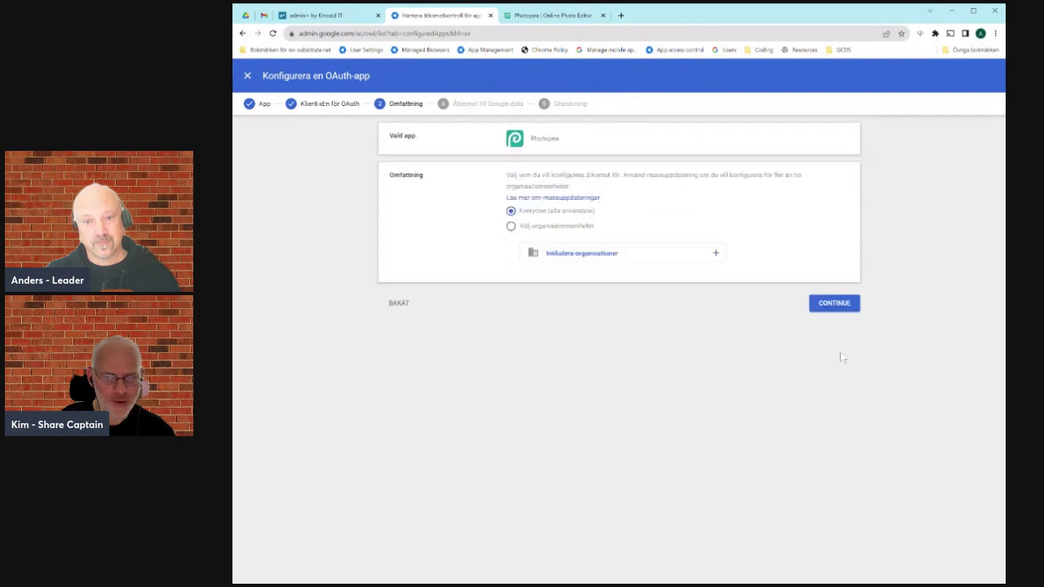
# Configure Photopea's access to Google data as Begränsat for Everyone and complete the OAuth app setup
pyautogui.click(829, 306)
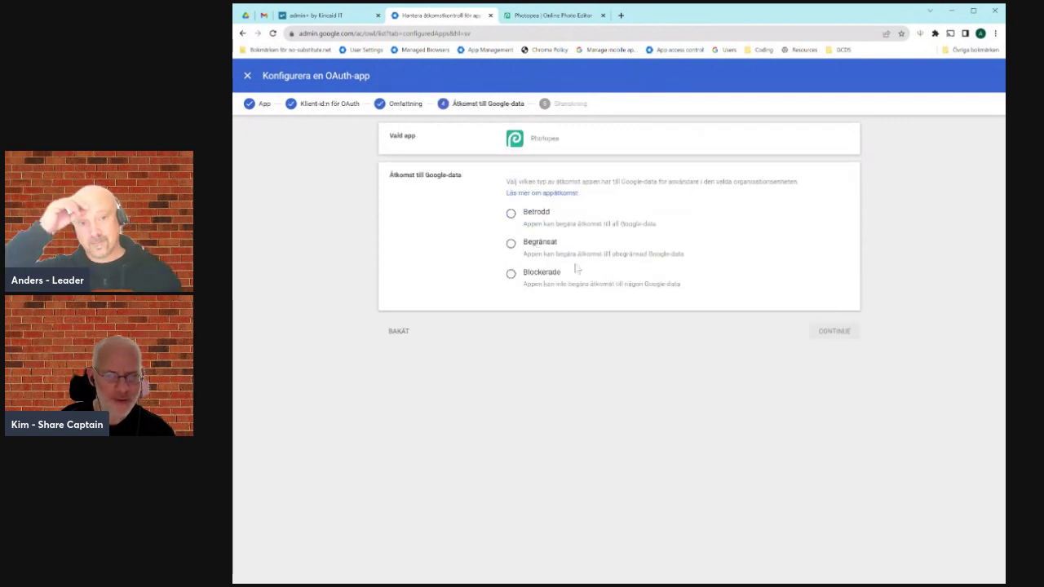
pyautogui.click(510, 244)
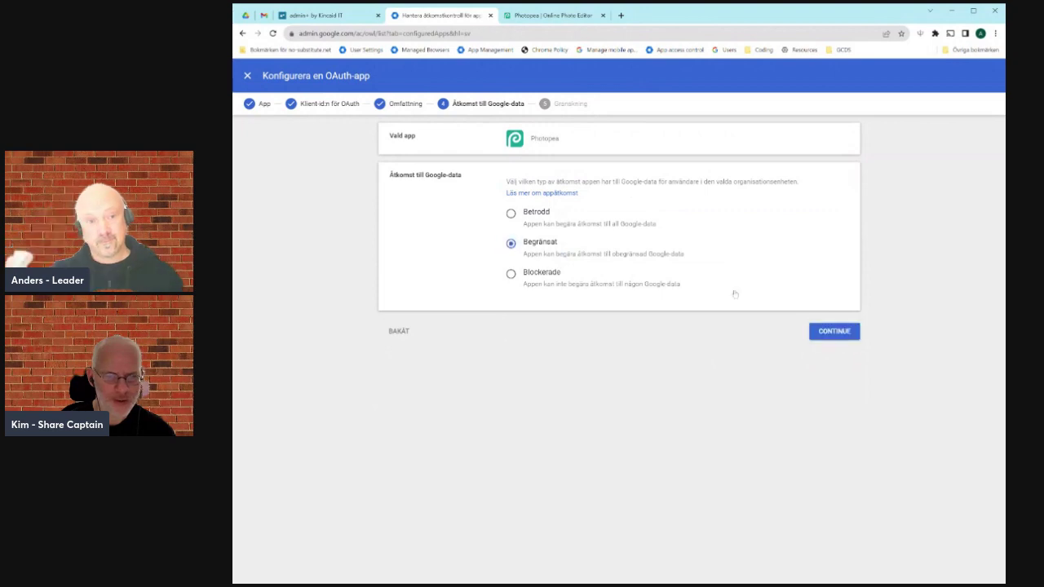
pyautogui.click(836, 331)
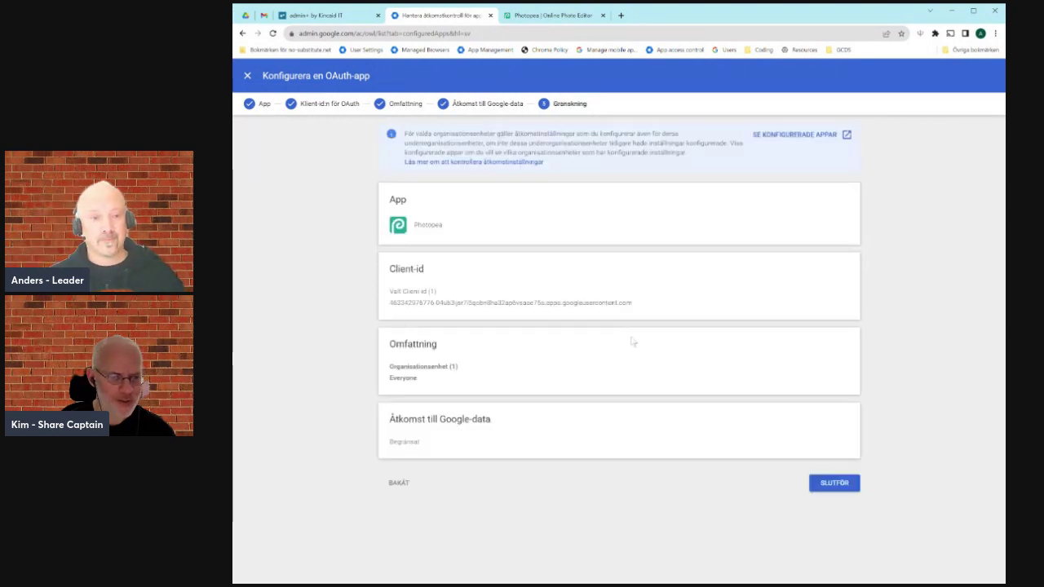
pyautogui.click(831, 482)
pyautogui.click(704, 432)
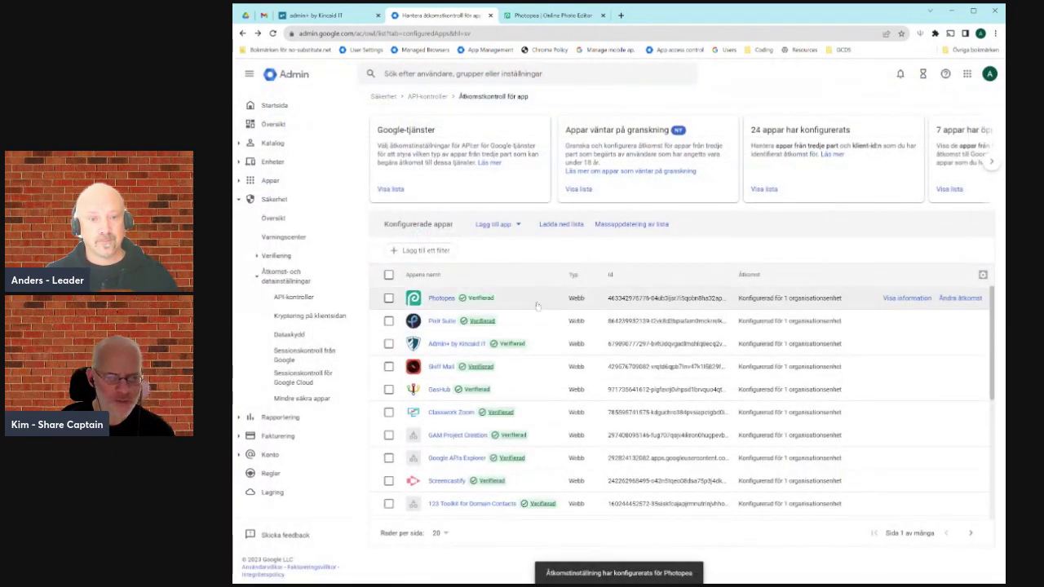
# Review the access information for Photopea in the configured apps list, then close its details
pyautogui.click(420, 251)
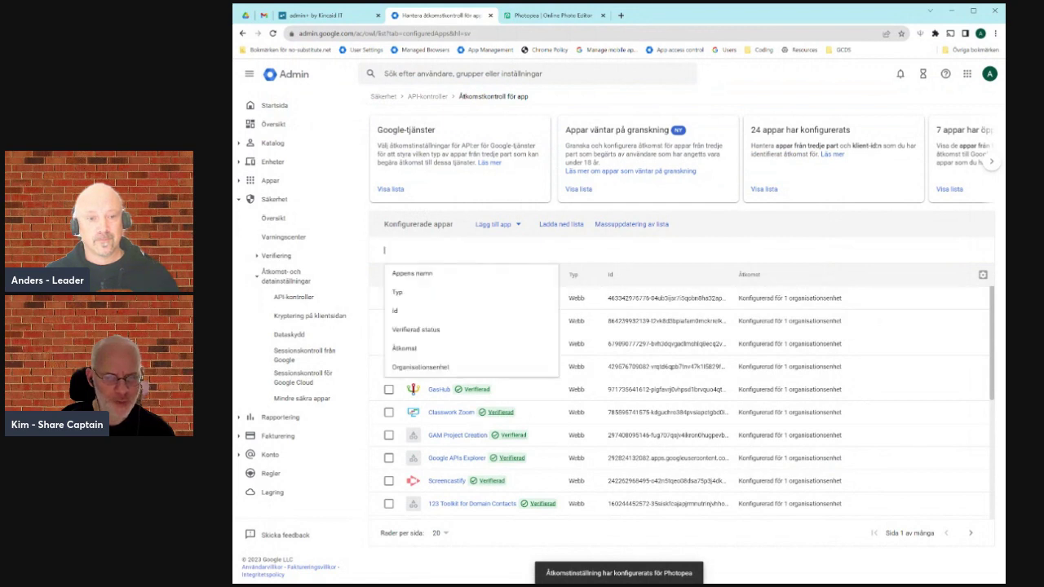
pyautogui.click(714, 233)
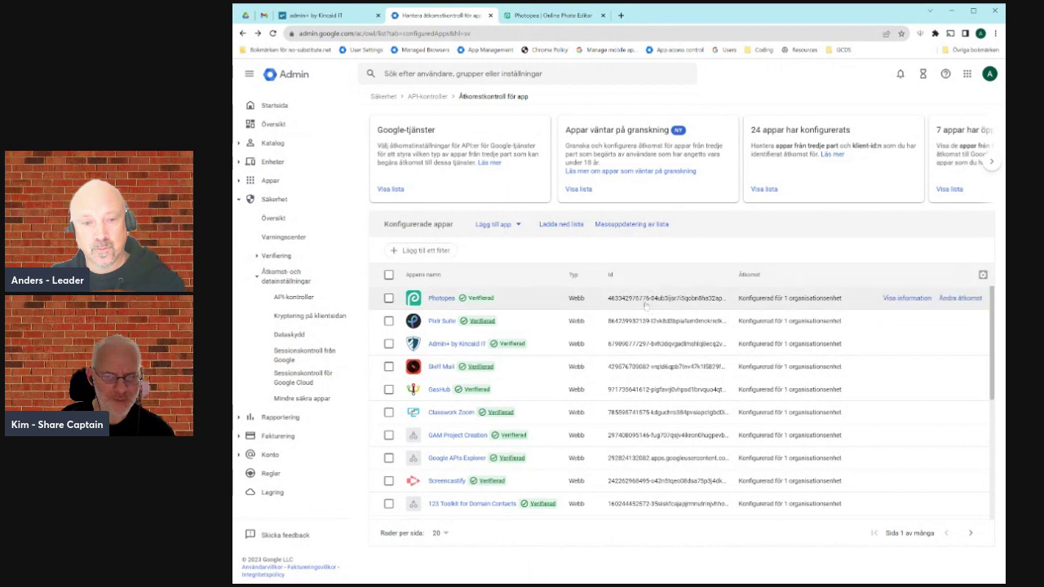
pyautogui.click(905, 299)
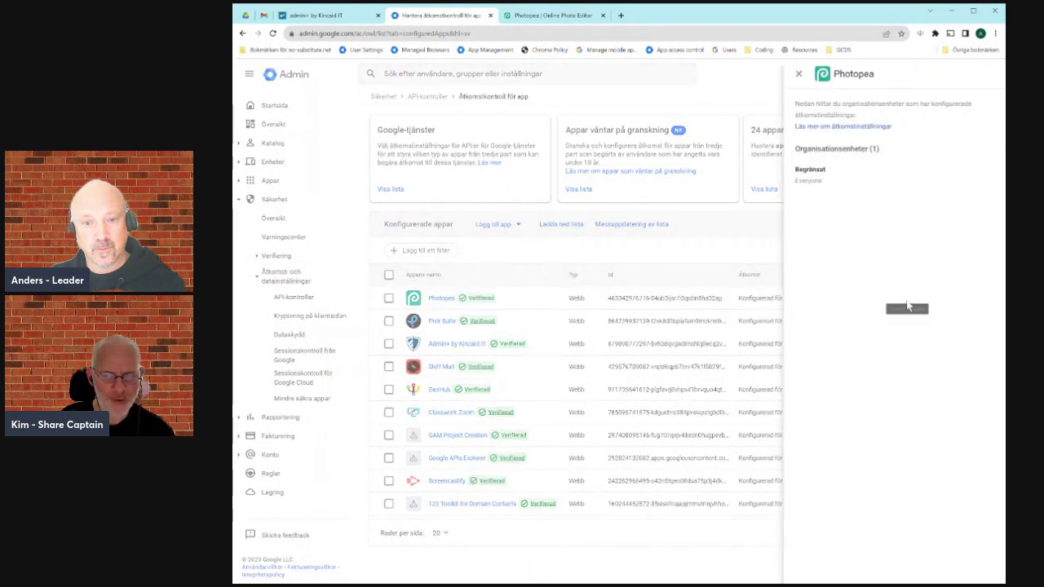
pyautogui.click(799, 74)
# Switch to Photopea and log in to its account with Google, choosing the admin account
pyautogui.click(555, 16)
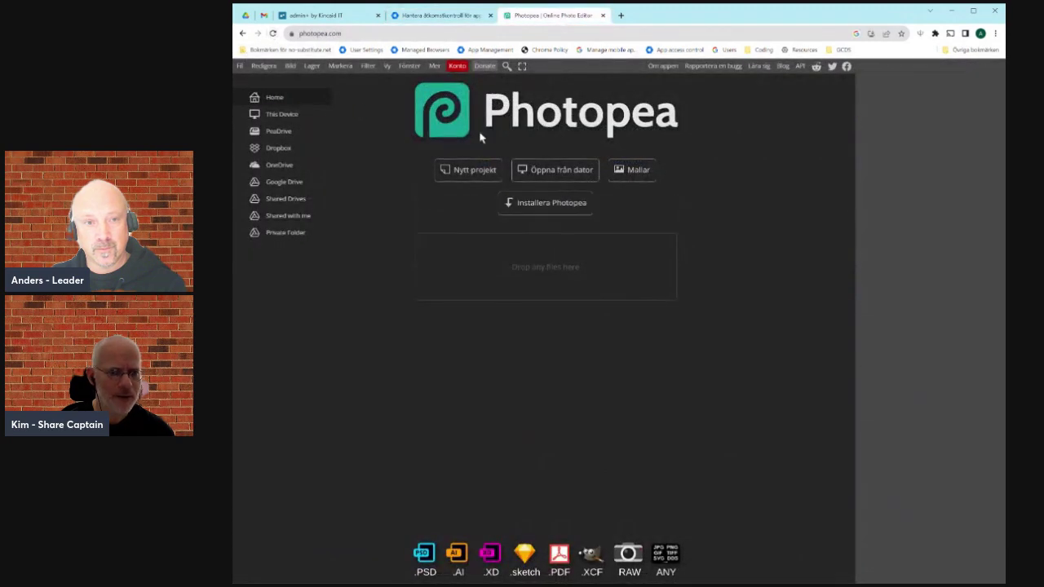
pyautogui.click(456, 66)
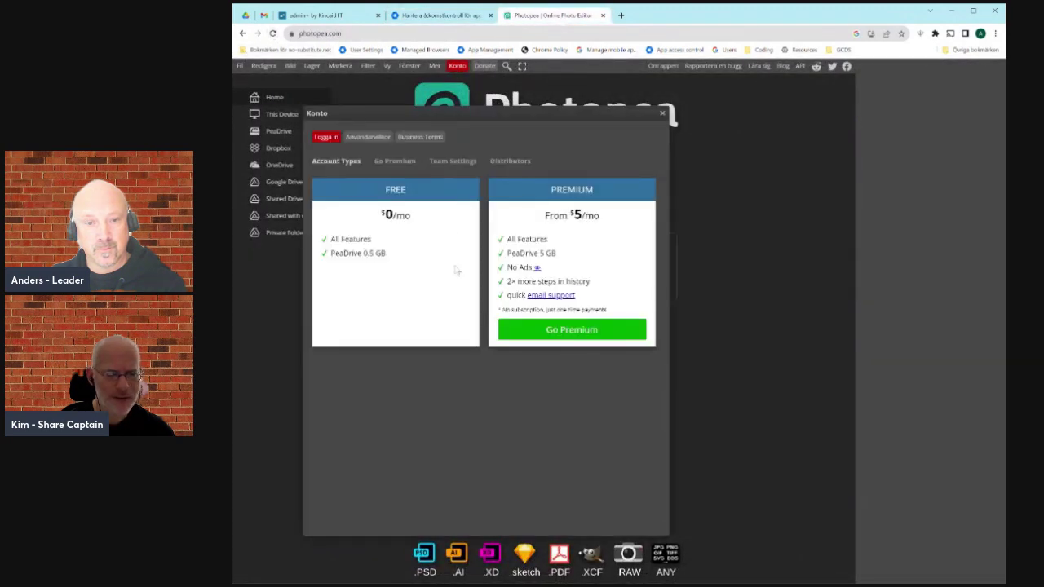
pyautogui.click(326, 138)
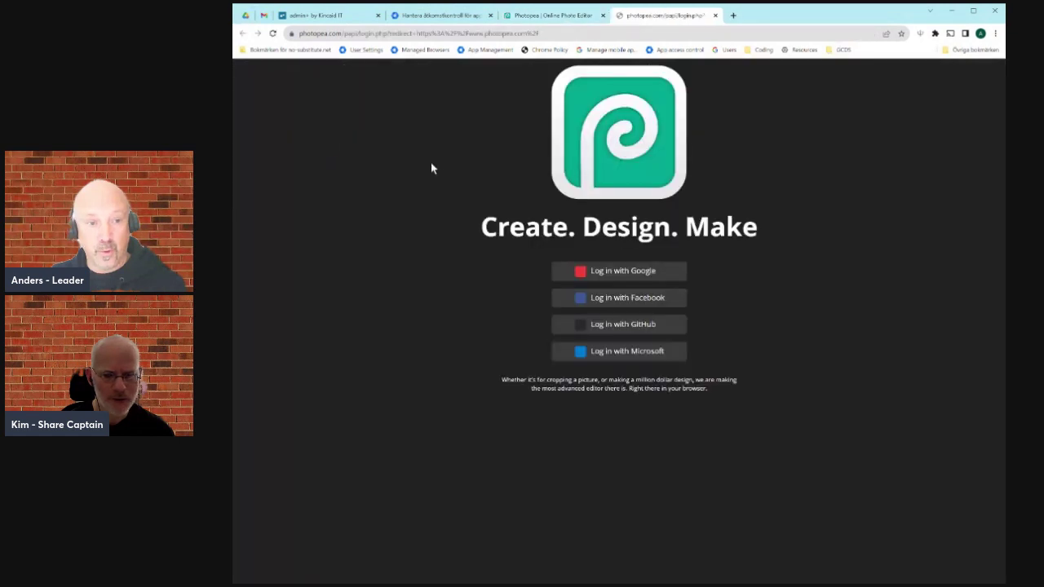
pyautogui.click(630, 274)
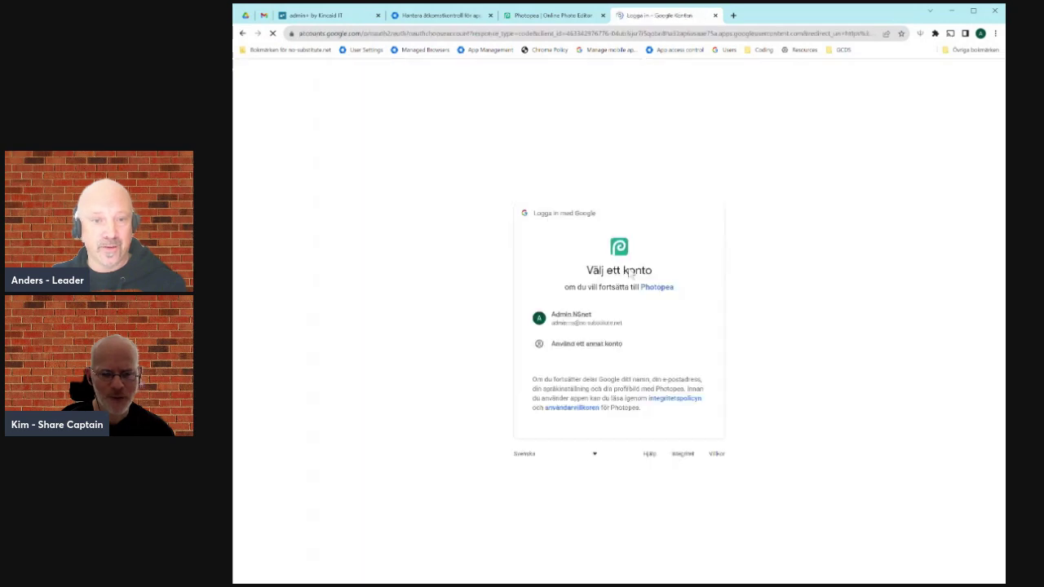
pyautogui.click(646, 329)
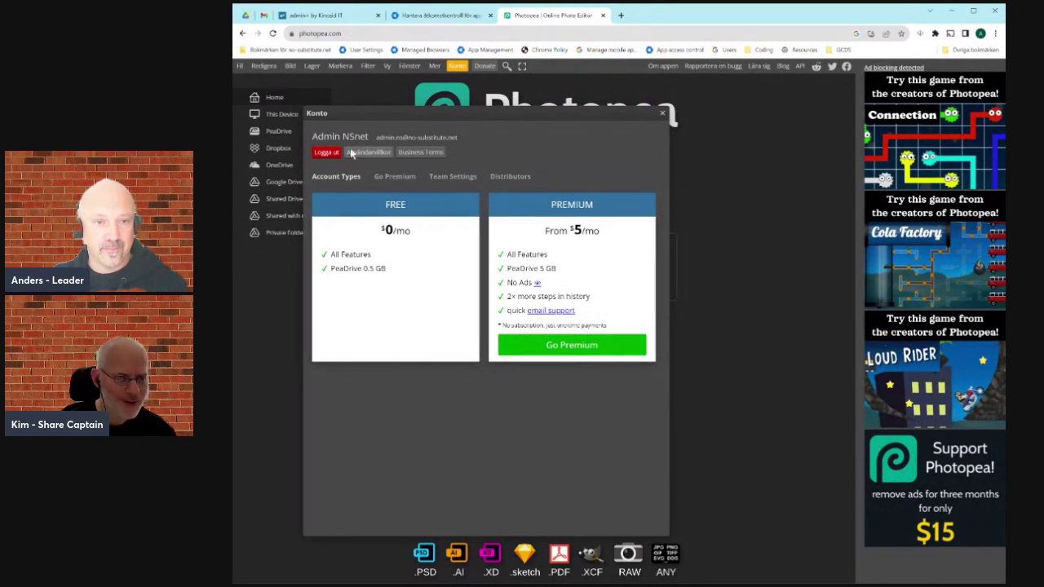
# Close the Konto dialog and try to give Photopea direct access to Google Drive
pyautogui.click(663, 116)
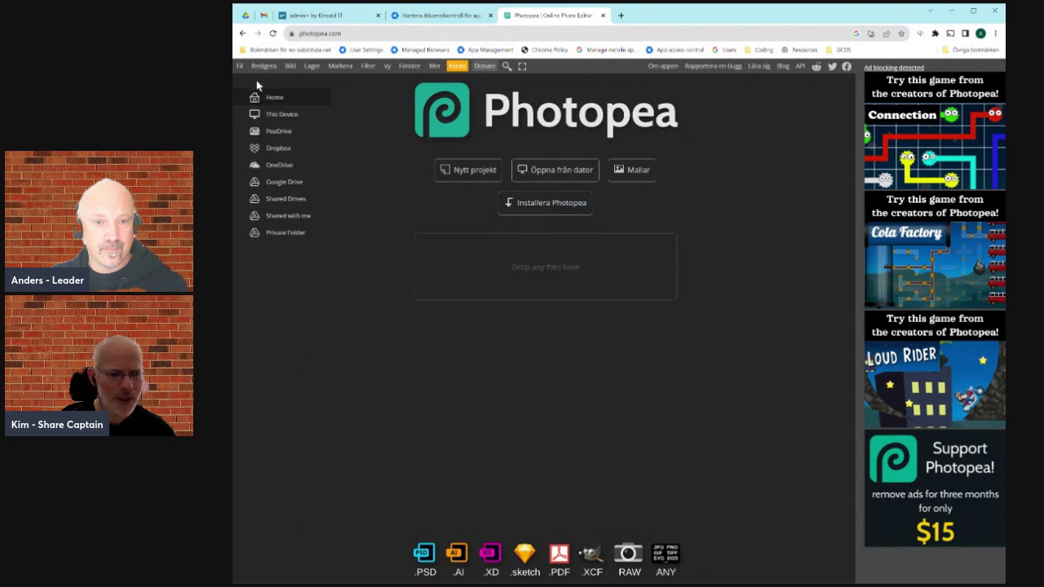
pyautogui.click(283, 183)
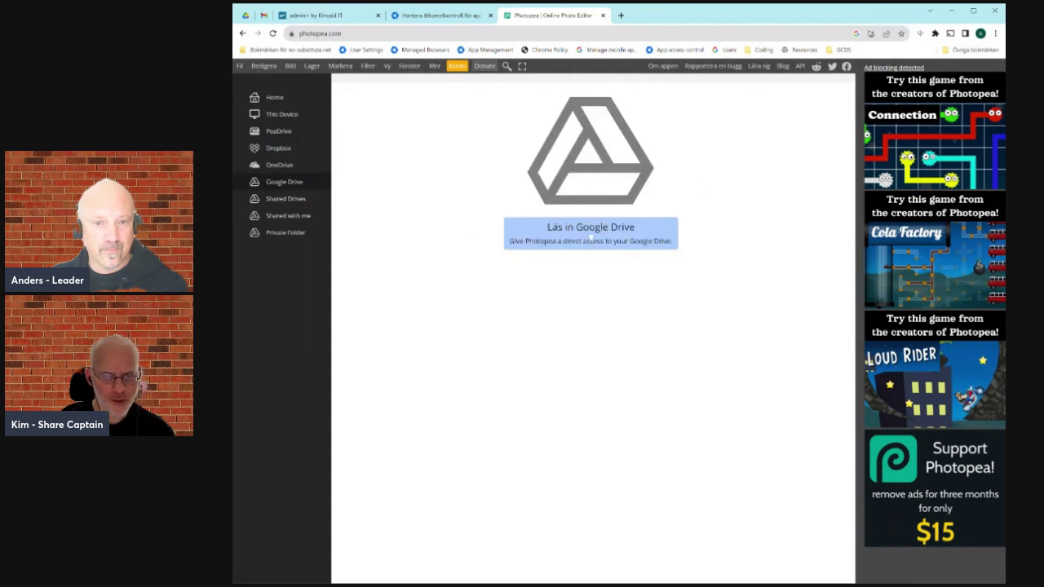
pyautogui.click(590, 233)
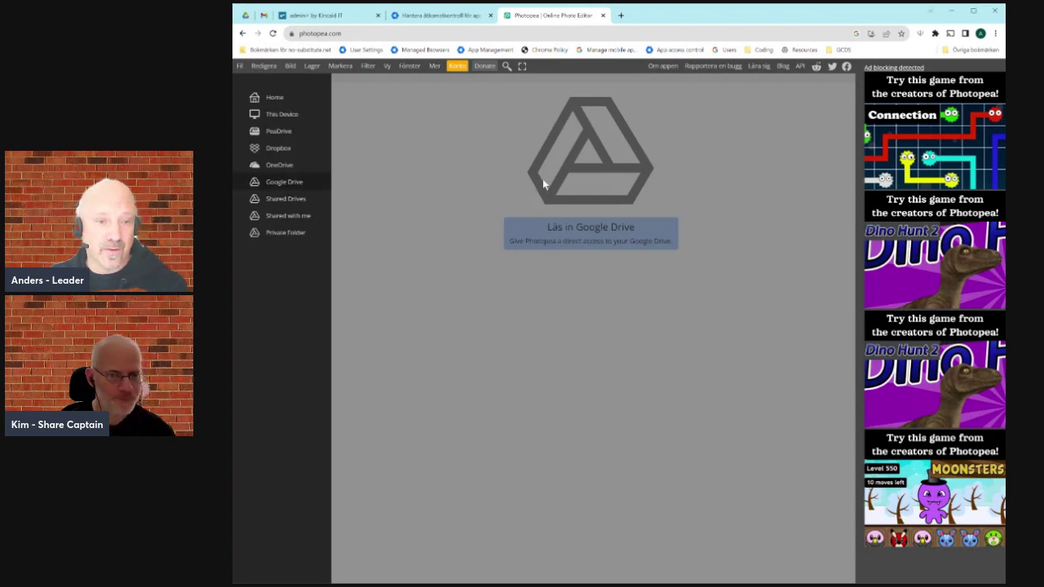
# Log out of the Photopea account, close the Konto dialog and close Photopea
pyautogui.click(456, 69)
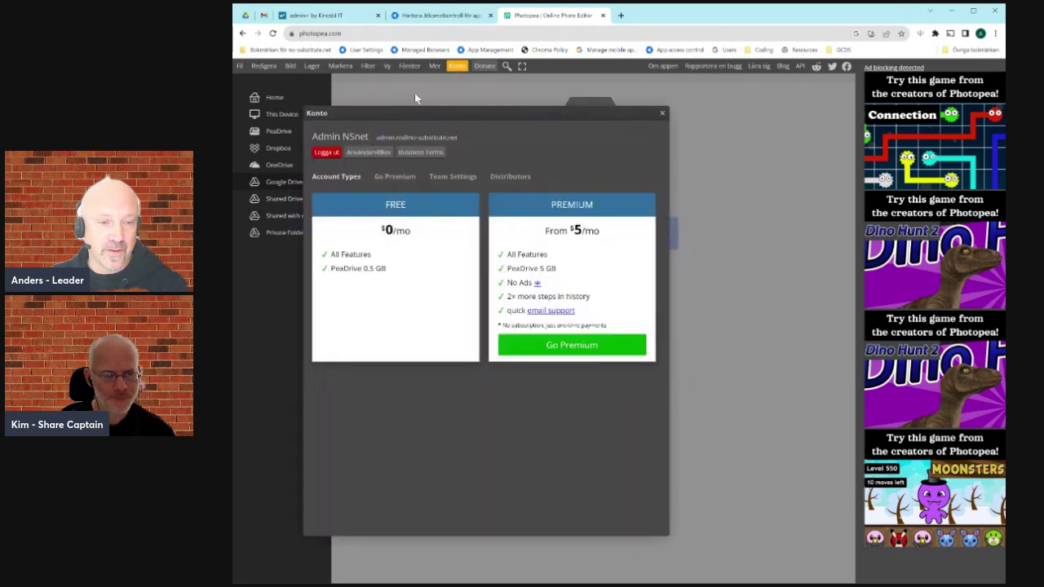
pyautogui.scroll(-1, 324, 154)
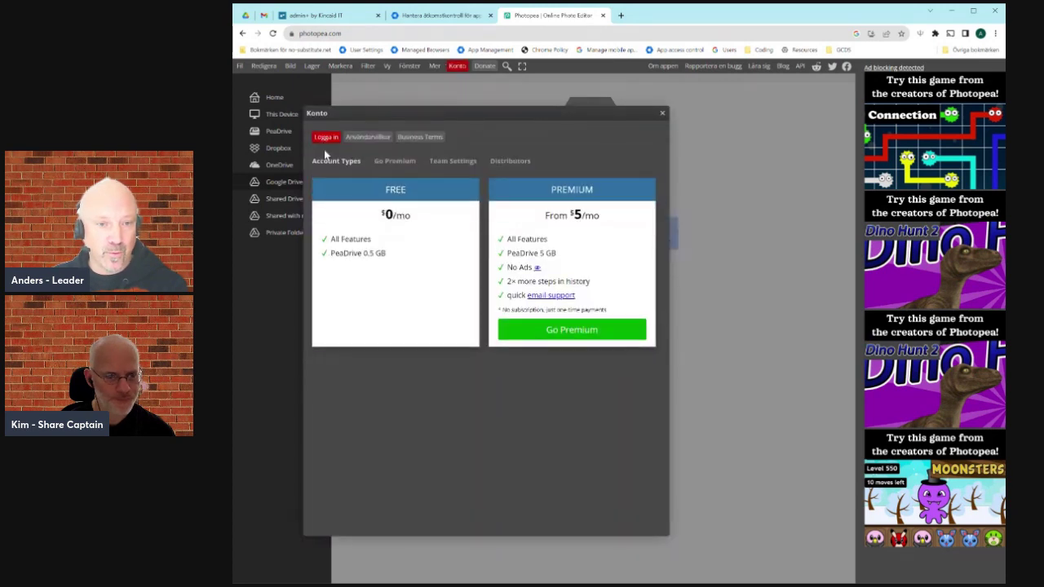
pyautogui.click(662, 113)
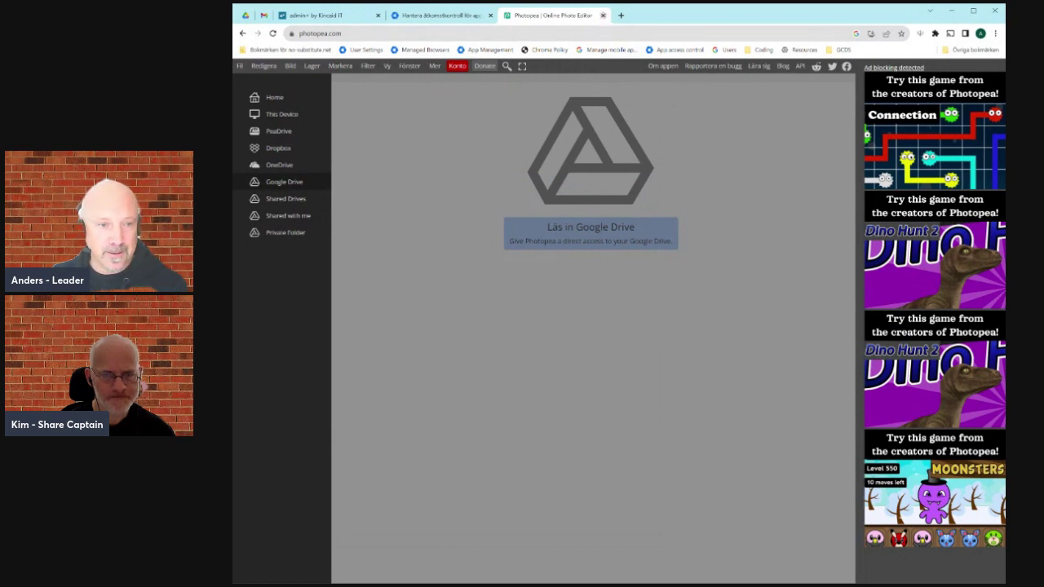
pyautogui.click(603, 15)
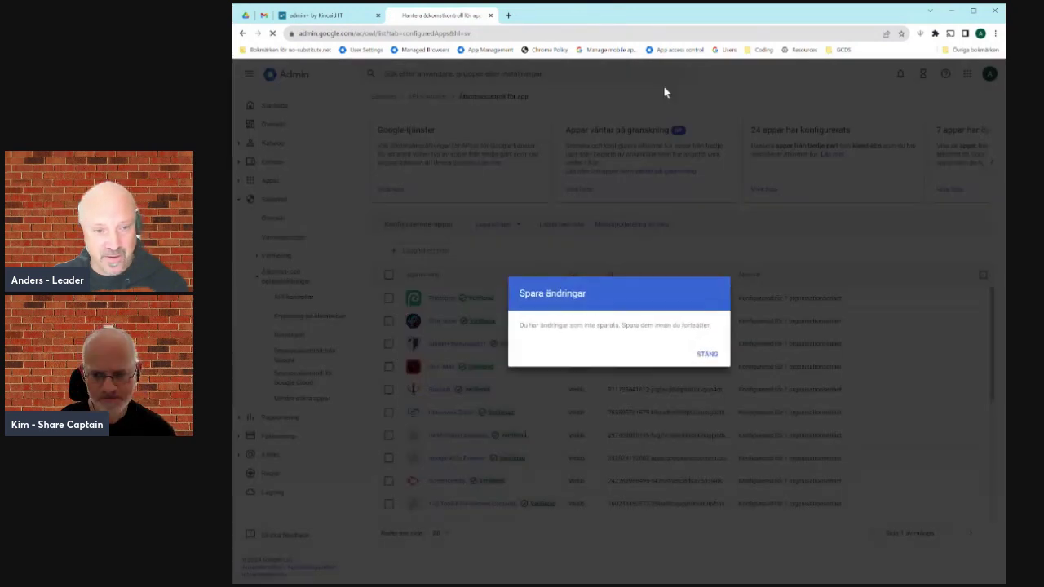
# Dismiss the Admin console's unsaved-changes notice and examine the requested services in Photopea's app details, reloading the page
pyautogui.click(706, 352)
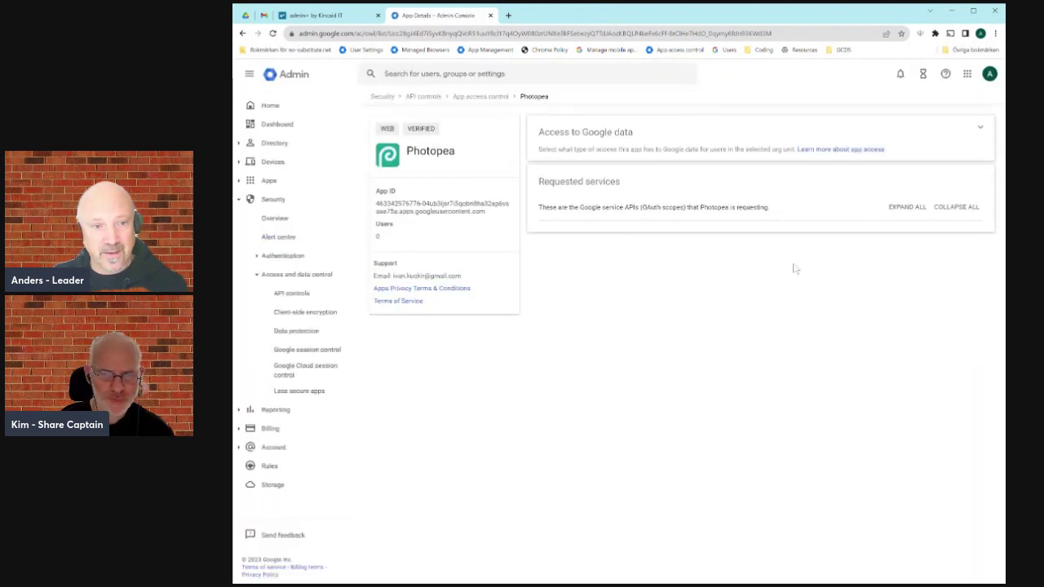
pyautogui.click(919, 209)
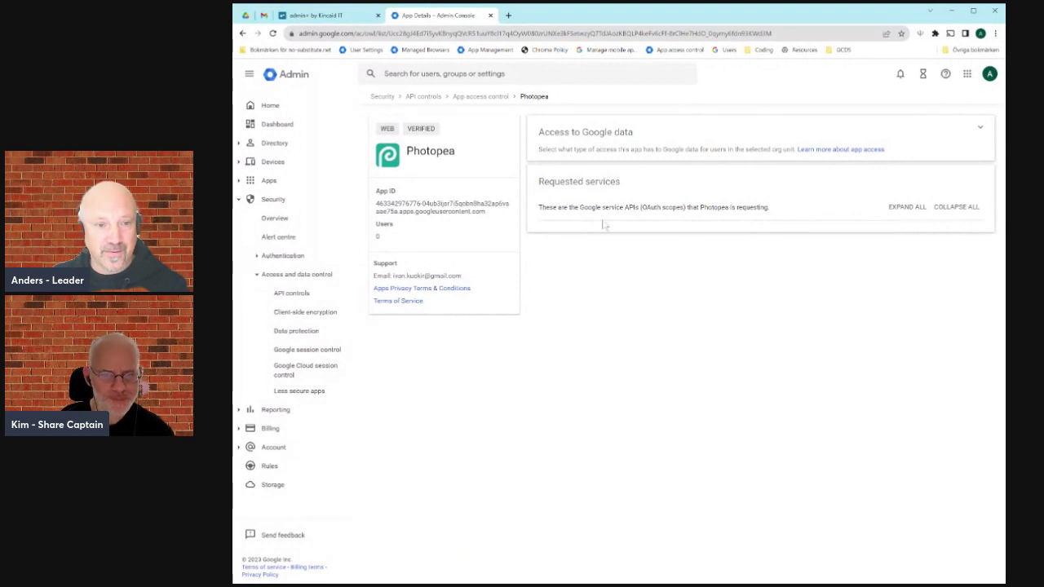
pyautogui.click(273, 33)
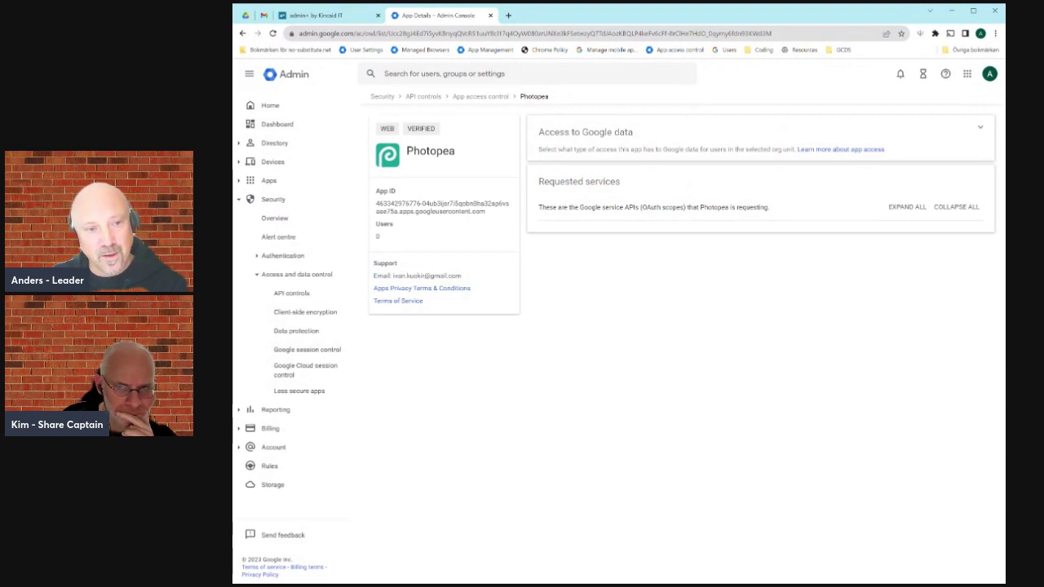
# Return to the configured apps under App access control and open Skiff Mail's details
pyautogui.click(504, 101)
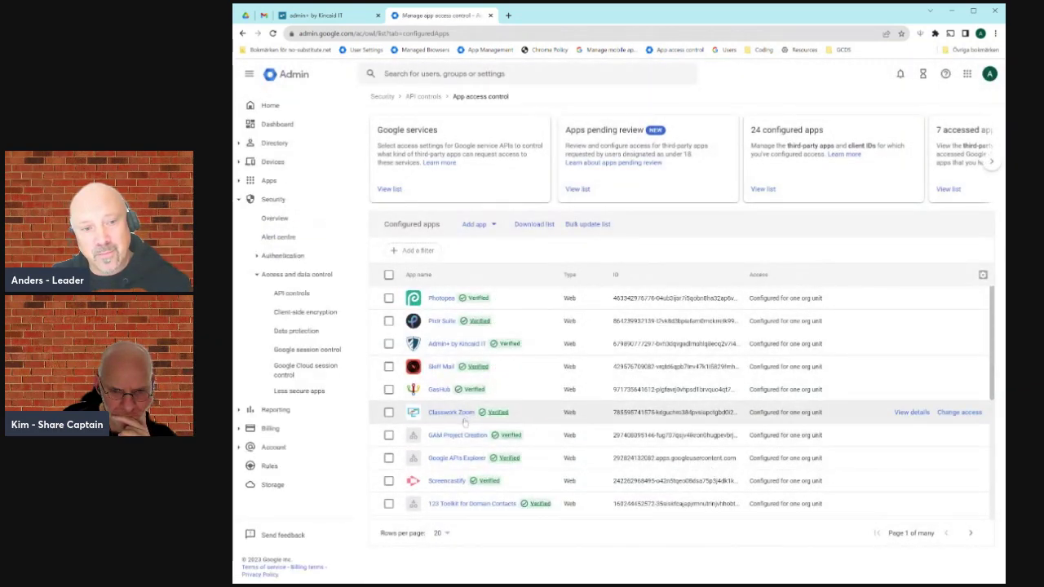
pyautogui.click(440, 367)
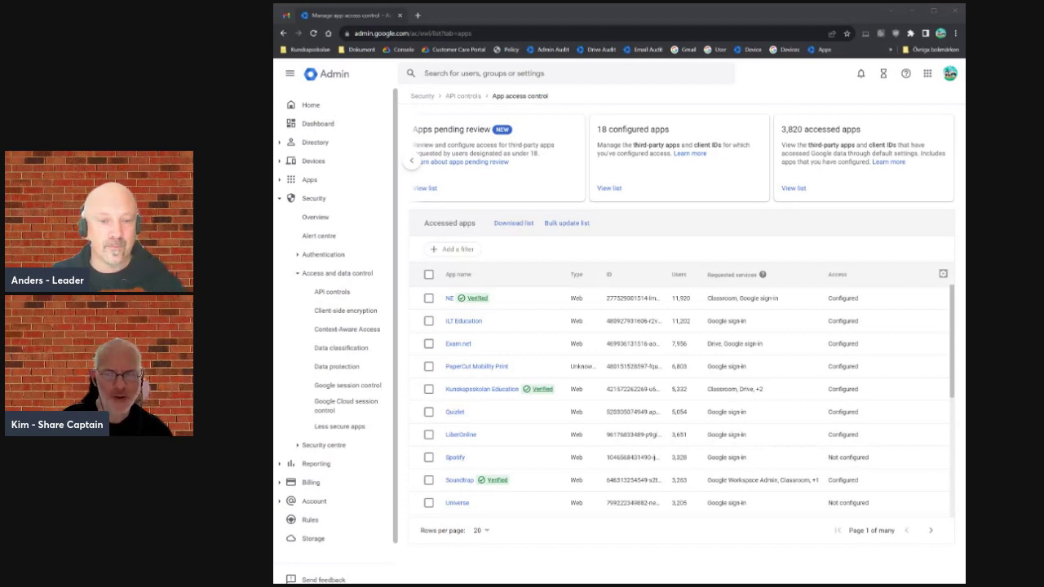
# Filter the accessed apps by an app name containing "tiktok" and examine the matching apps
pyautogui.click(454, 249)
pyautogui.click(453, 275)
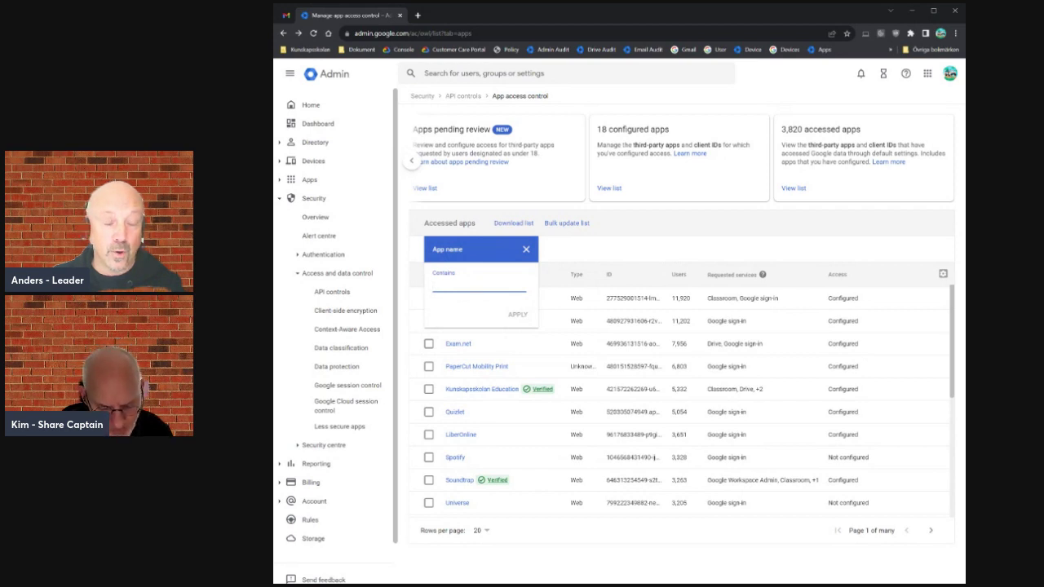
pyautogui.write('spo')
pyautogui.press('BackSpace')
pyautogui.press('BackSpace')
pyautogui.press('BackSpace')
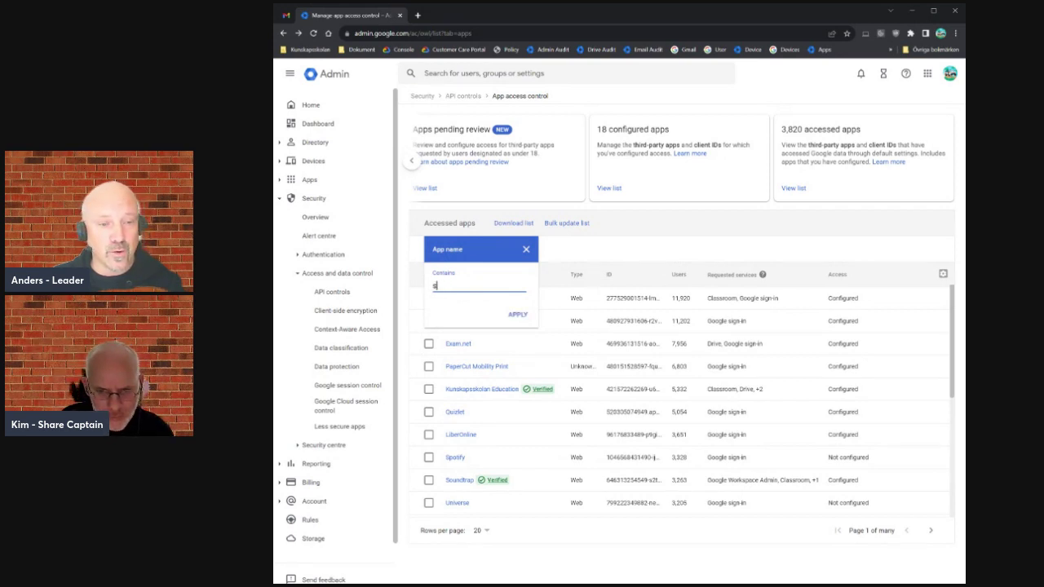
pyautogui.write('tiktok')
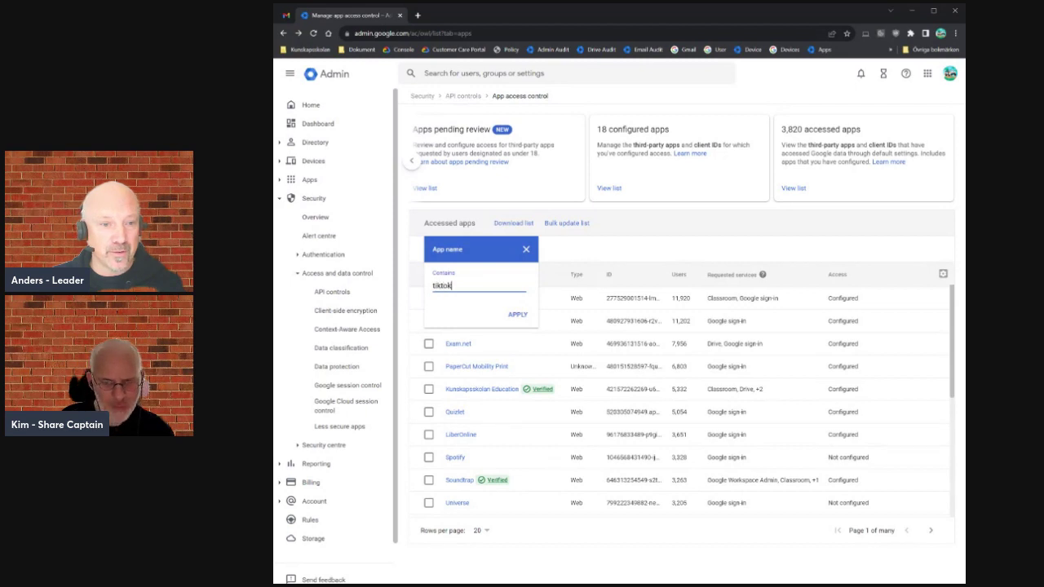
pyautogui.click(518, 315)
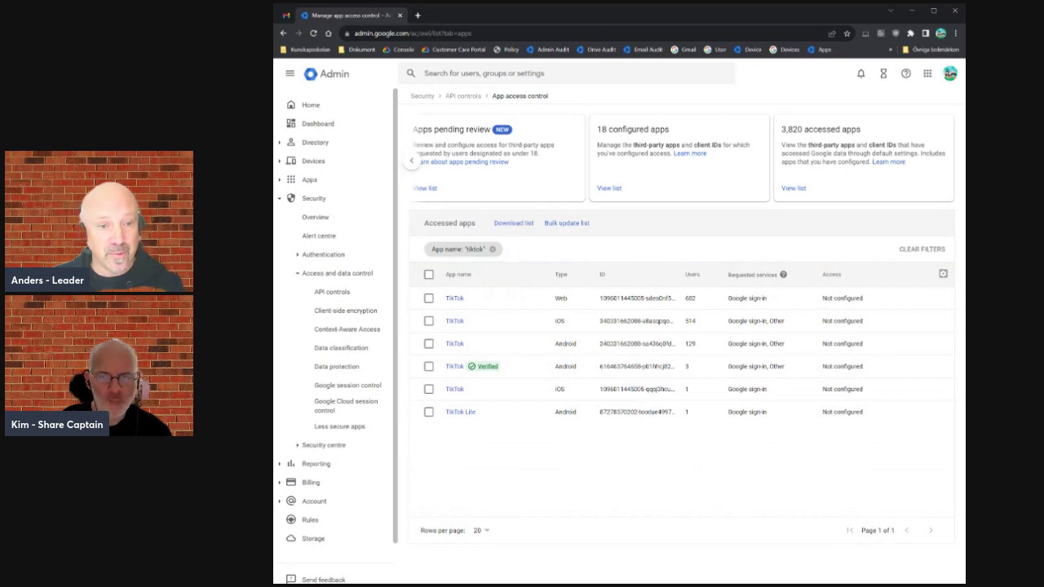
pyautogui.click(516, 224)
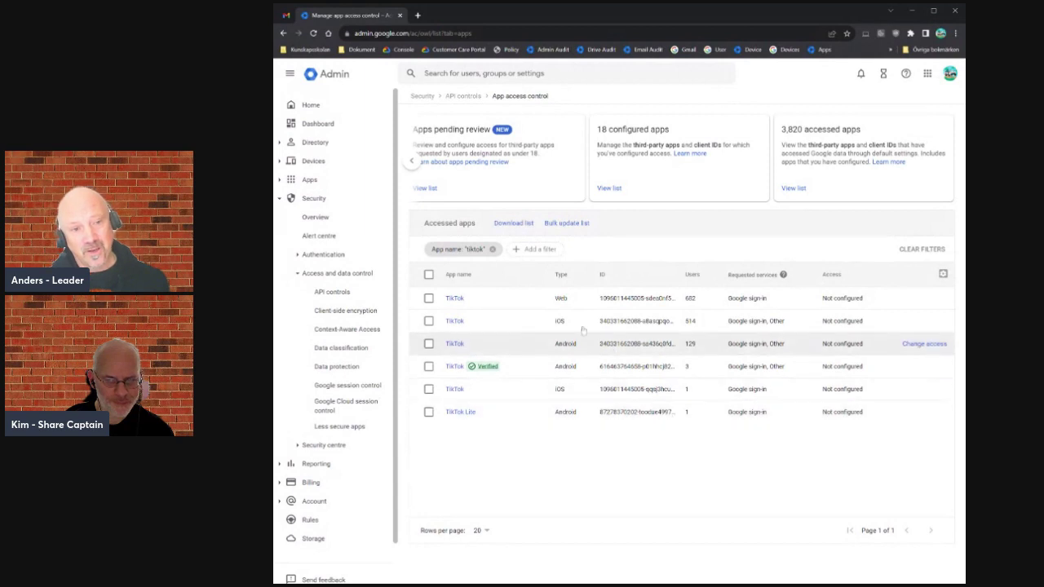
# Clear the app name filter and open Universe's details to examine its support e-mail domain and app ID
pyautogui.click(492, 248)
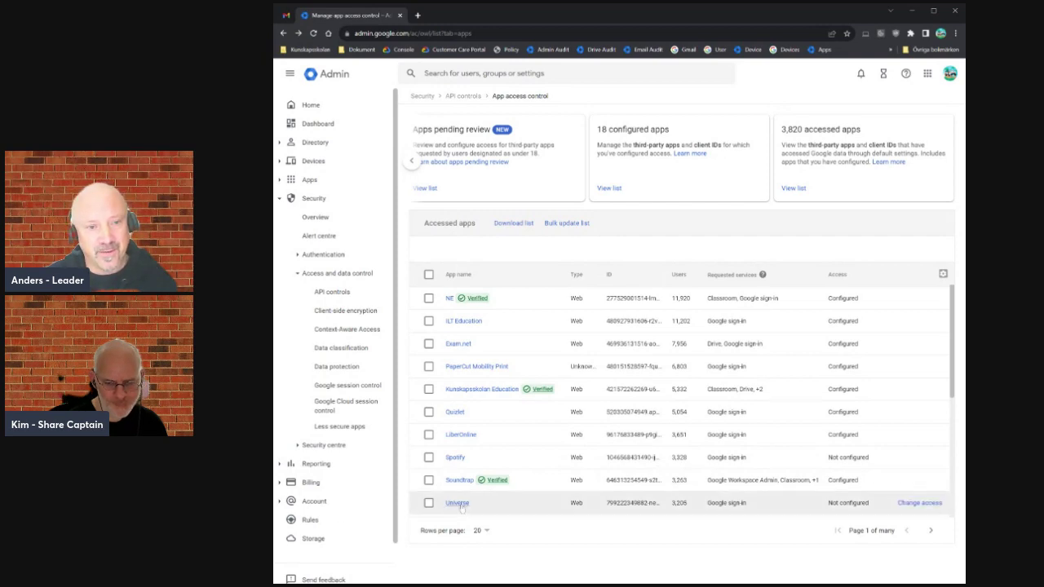
pyautogui.click(516, 501)
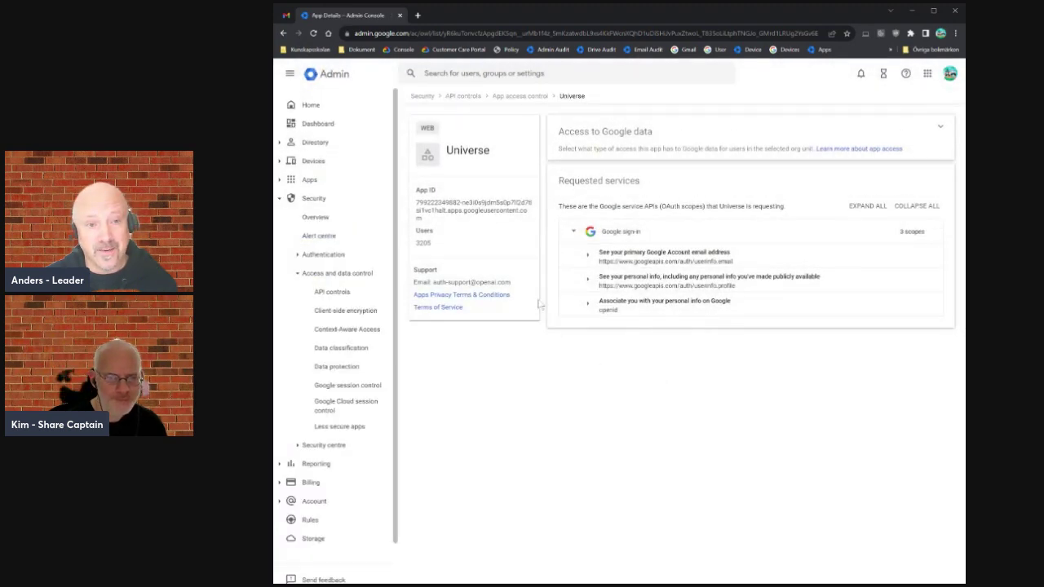
pyautogui.moveTo(511, 282); pyautogui.dragTo(477, 285)
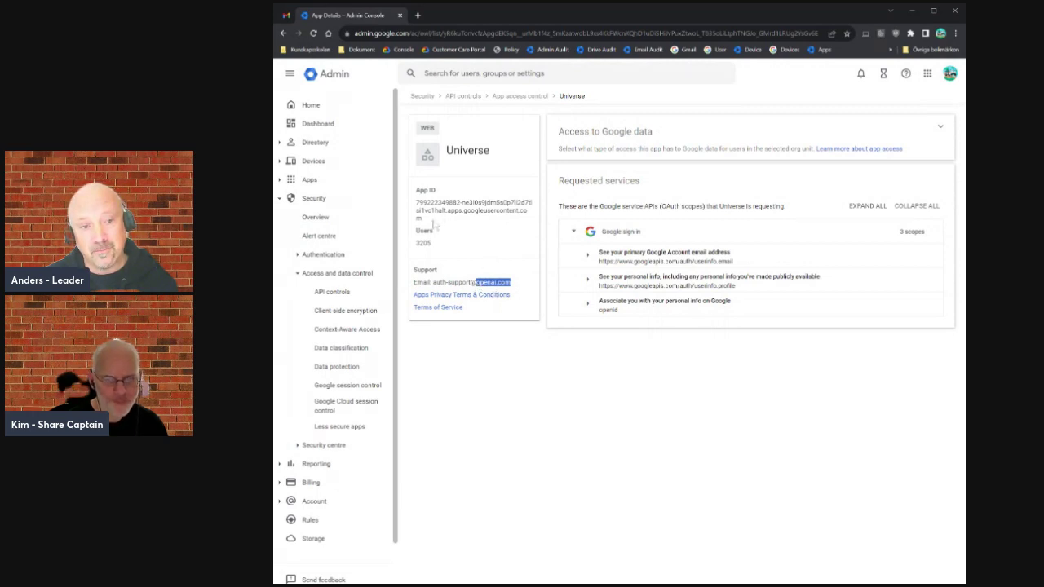
pyautogui.moveTo(423, 222); pyautogui.dragTo(414, 206)
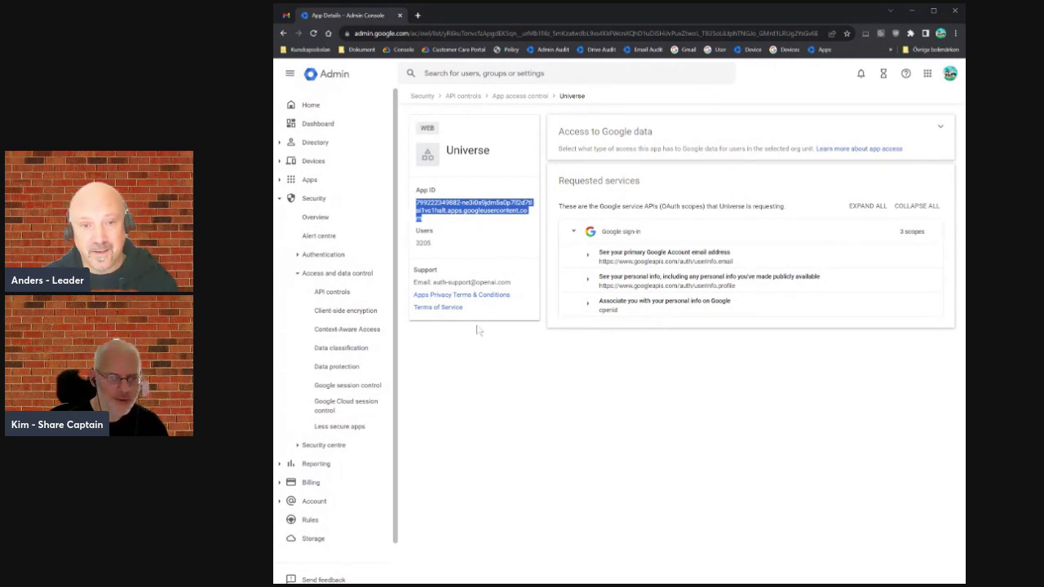
pyautogui.moveTo(511, 282); pyautogui.dragTo(475, 283)
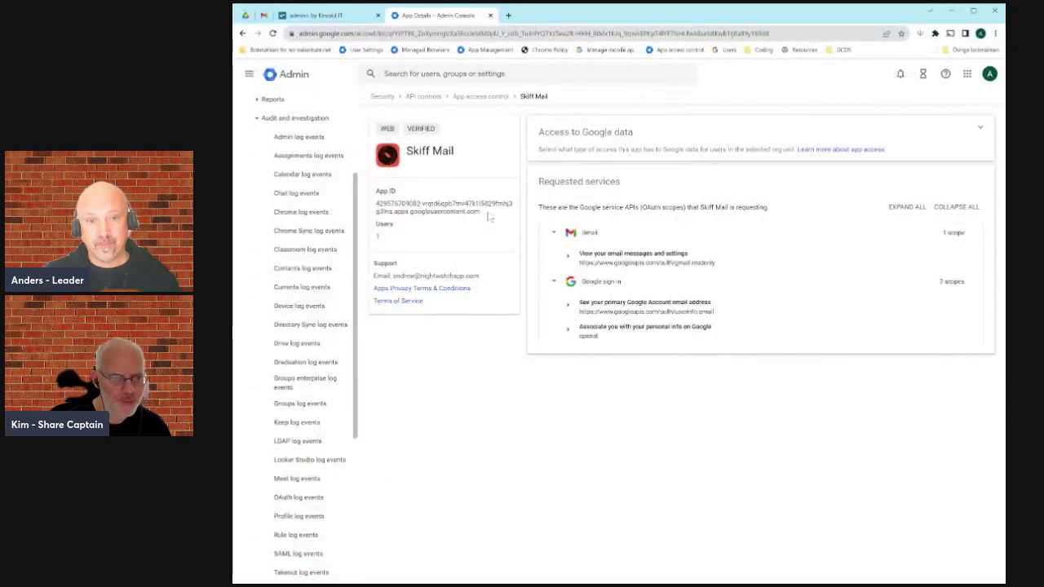
# Copy Skiff Mail's app ID from its details and open the OAuth log events under Audit and investigation
pyautogui.moveTo(489, 216); pyautogui.dragTo(372, 205)
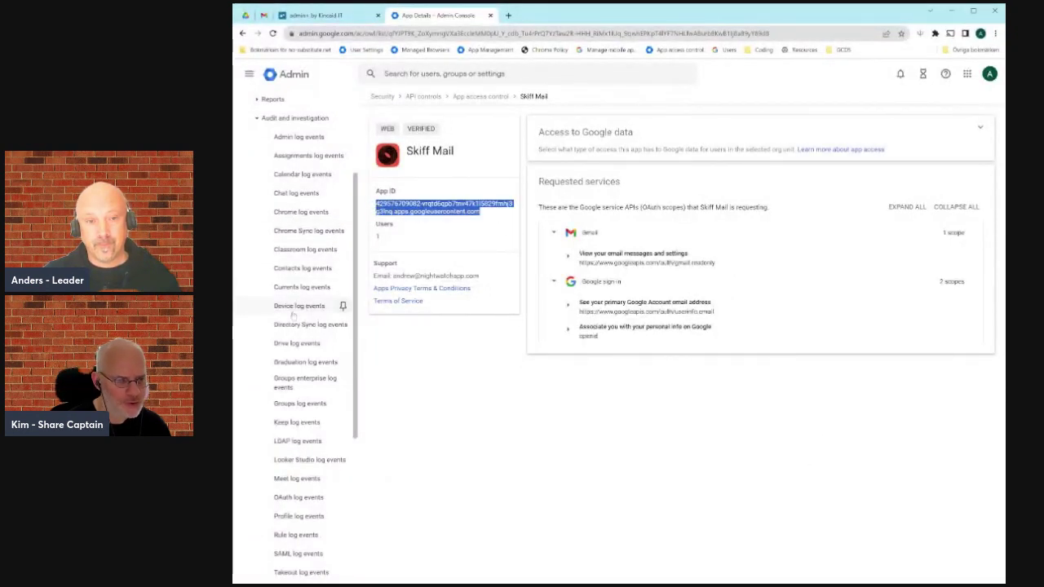
pyautogui.scroll(-1, 309, 302)
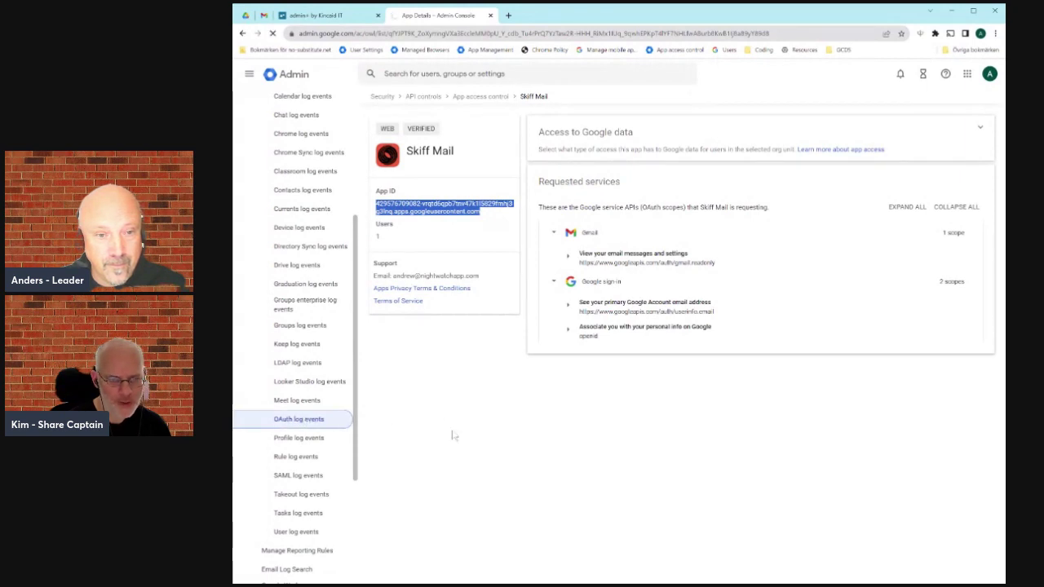
pyautogui.click(297, 421)
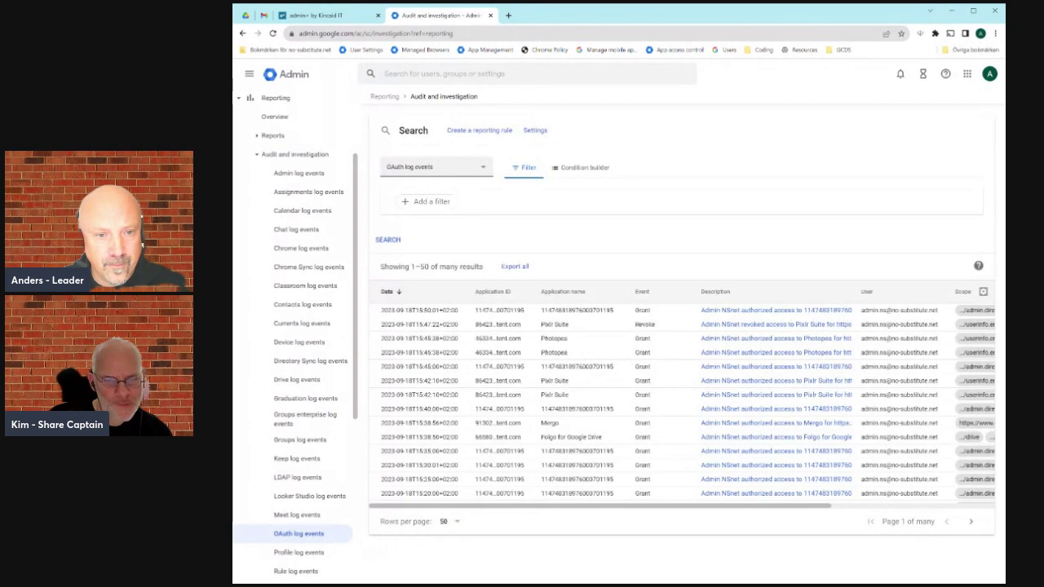
# Search the OAuth log events with an Application ID filter that matches Skiff Mail's copied app ID
pyautogui.click(425, 202)
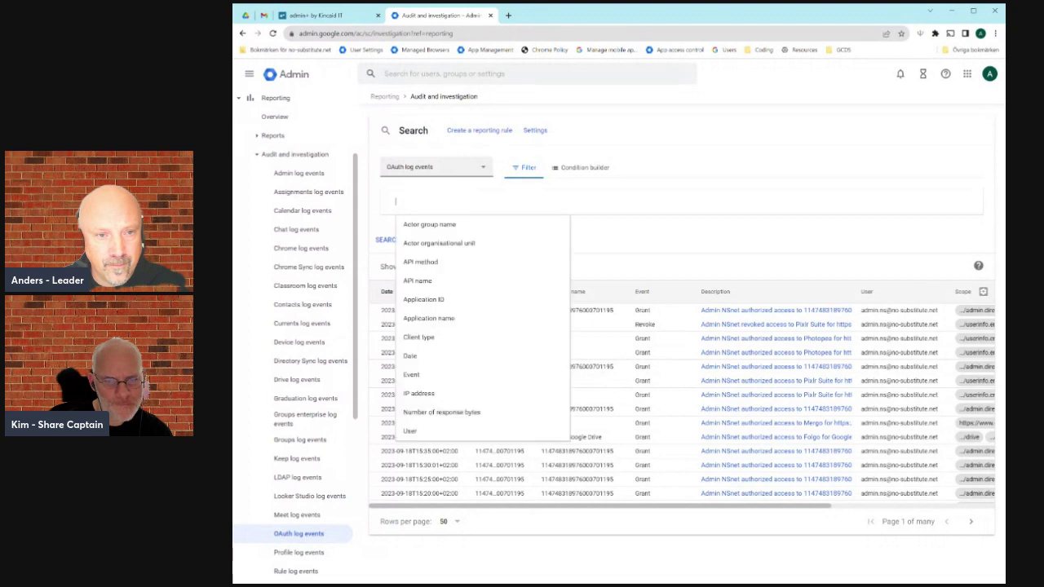
pyautogui.click(467, 303)
pyautogui.hotkey('ctrl', 'v')
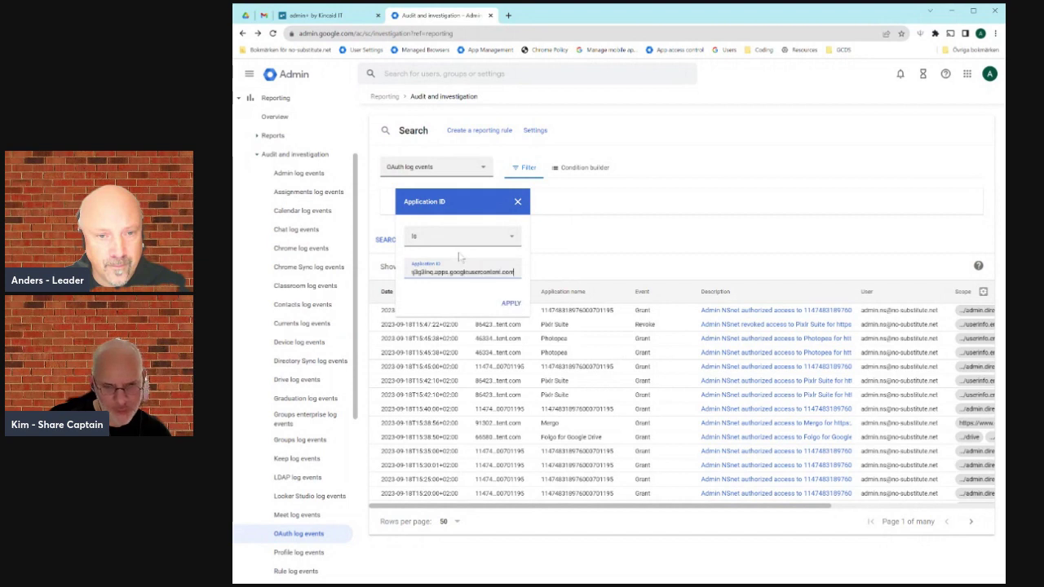
pyautogui.click(511, 303)
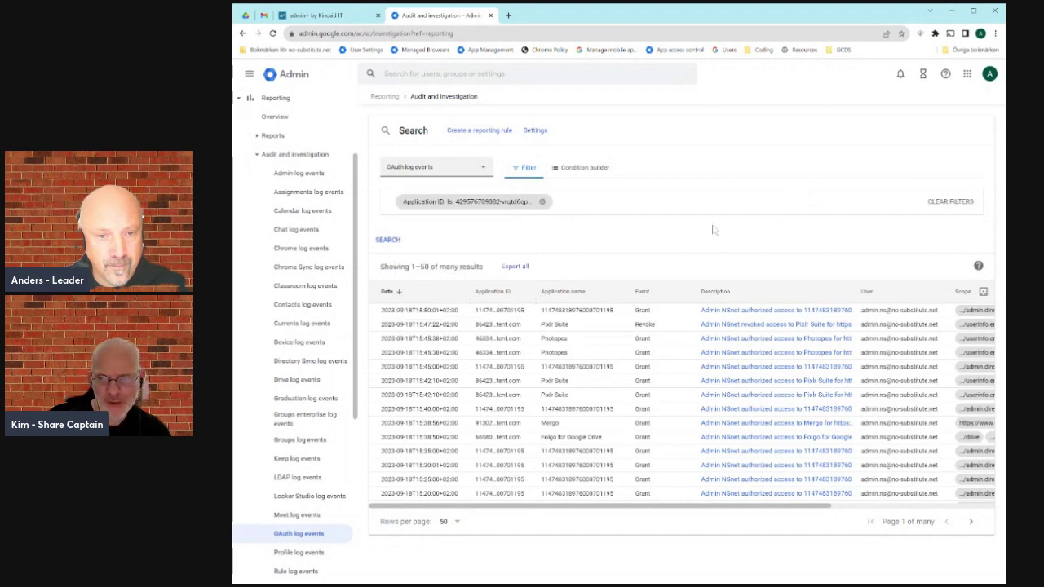
pyautogui.click(388, 240)
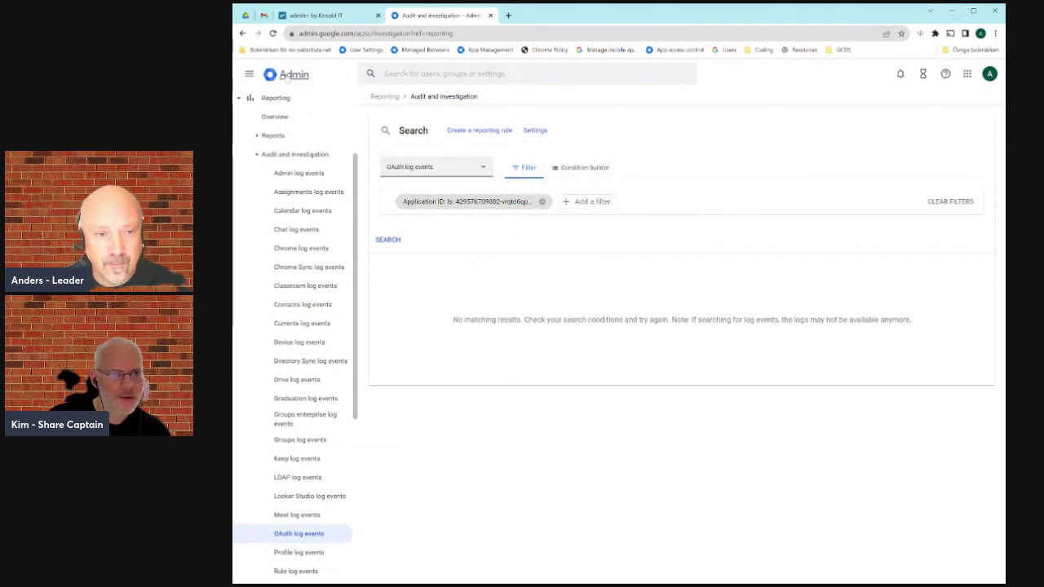
# Open a second Admin console page alongside the log search and go to the security API controls there
pyautogui.click(287, 76)
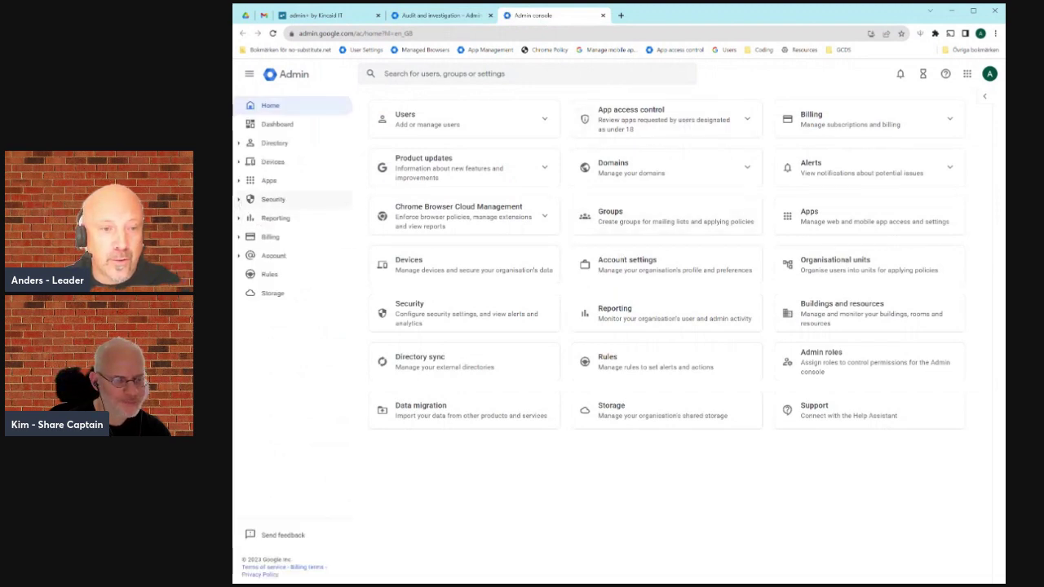
pyautogui.click(273, 199)
pyautogui.click(277, 255)
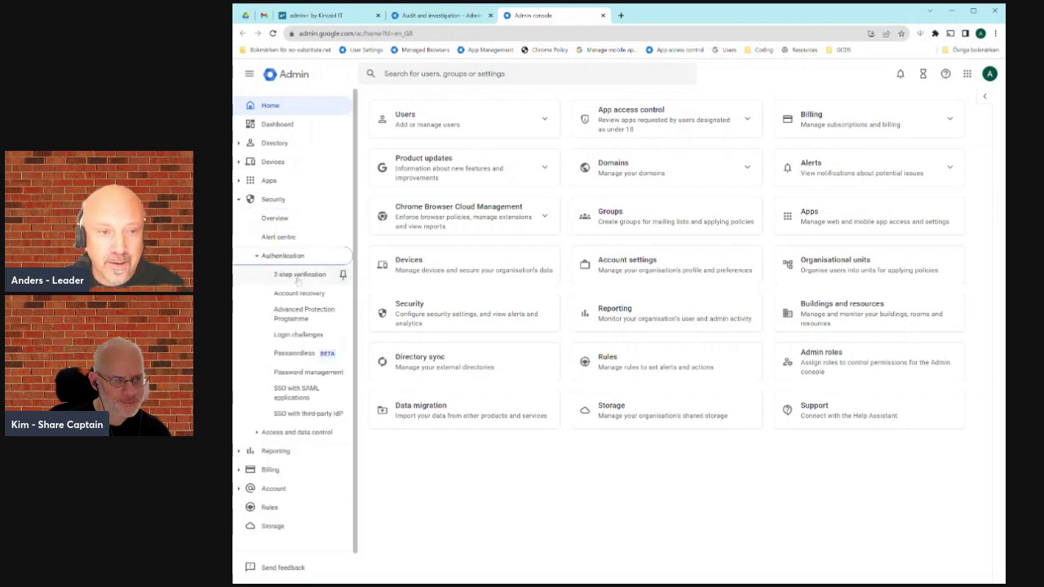
pyautogui.click(298, 278)
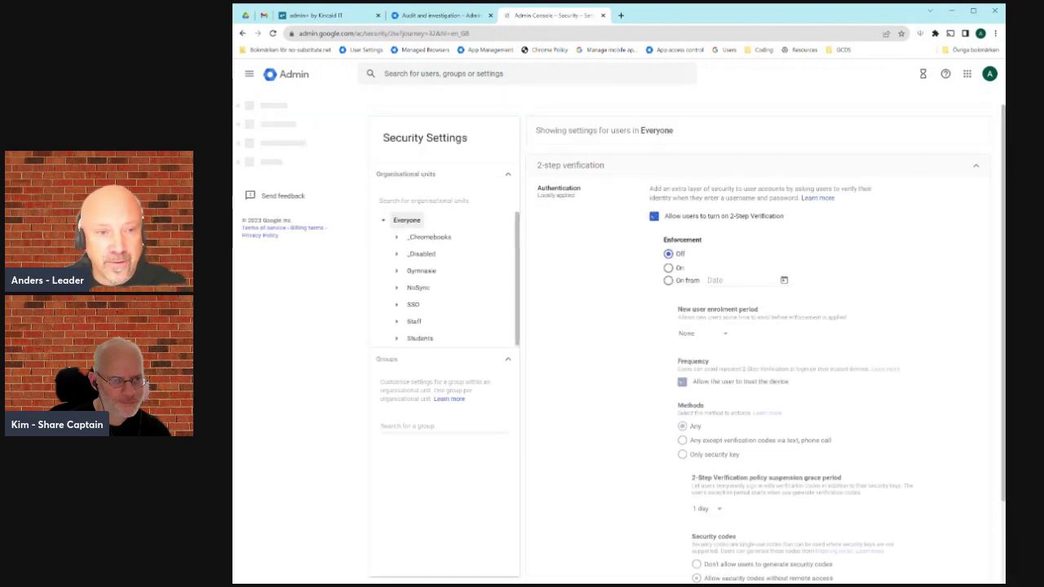
pyautogui.click(258, 255)
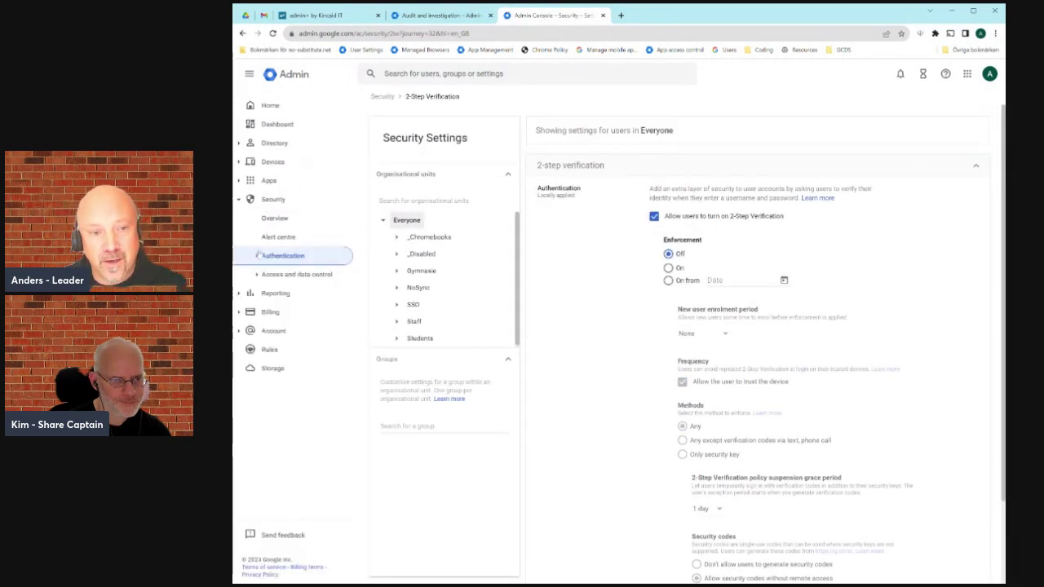
pyautogui.click(260, 274)
pyautogui.click(341, 294)
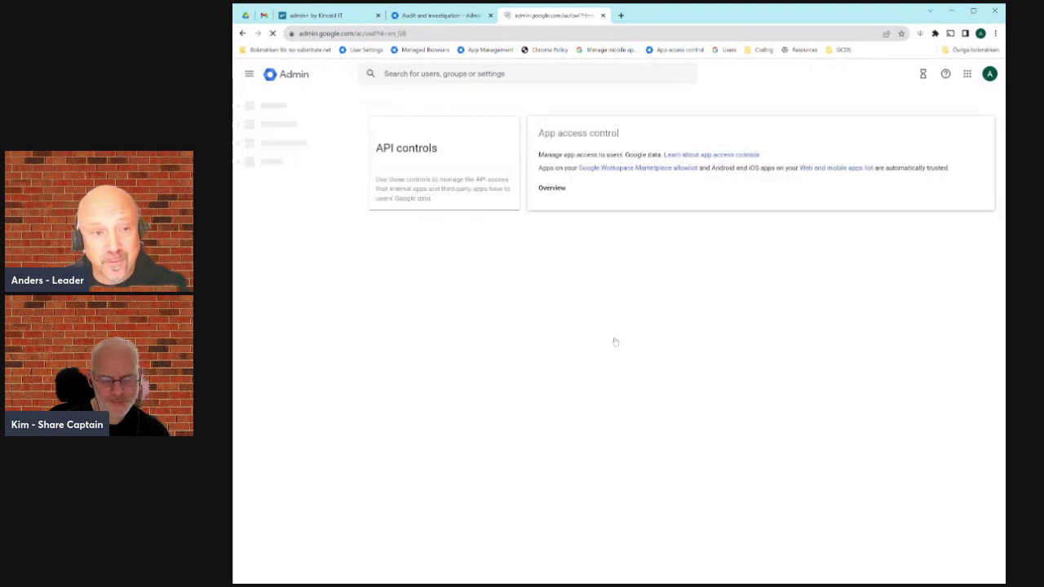
# Open Photopea's details from the configured apps under App access control and copy its app ID
pyautogui.click(848, 233)
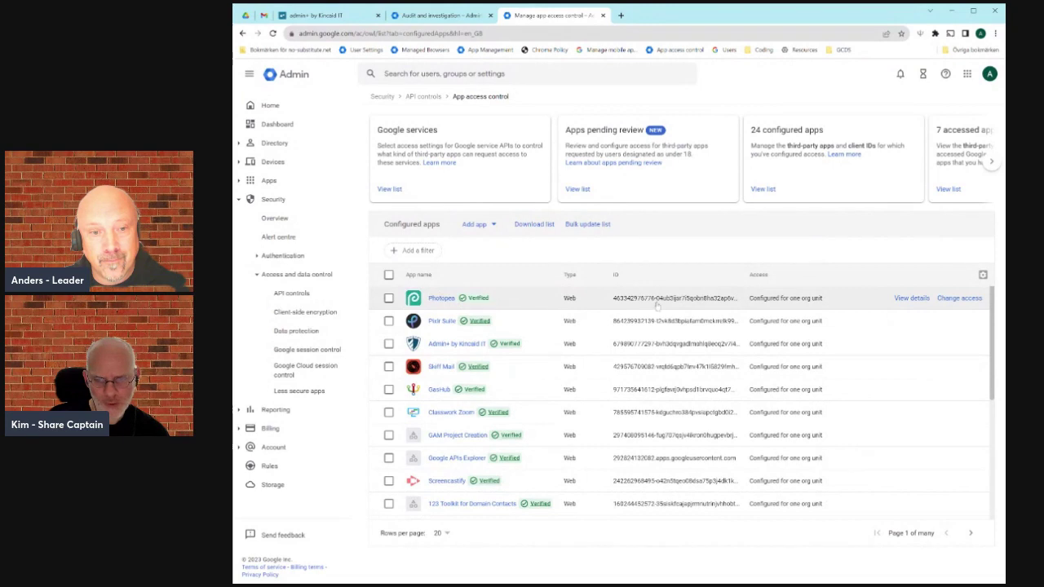
pyautogui.click(646, 300)
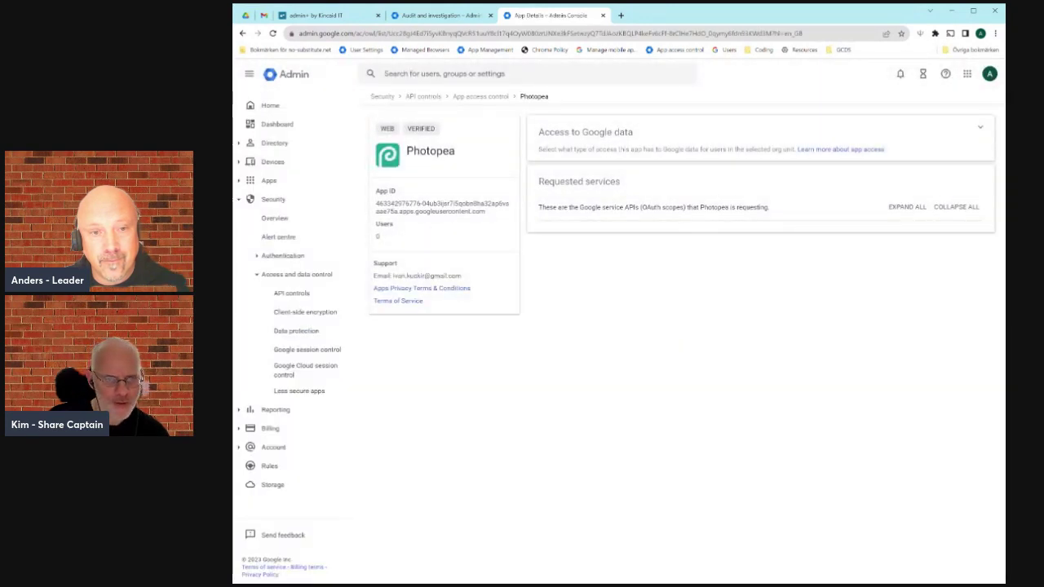
pyautogui.tripleClick(442, 207)
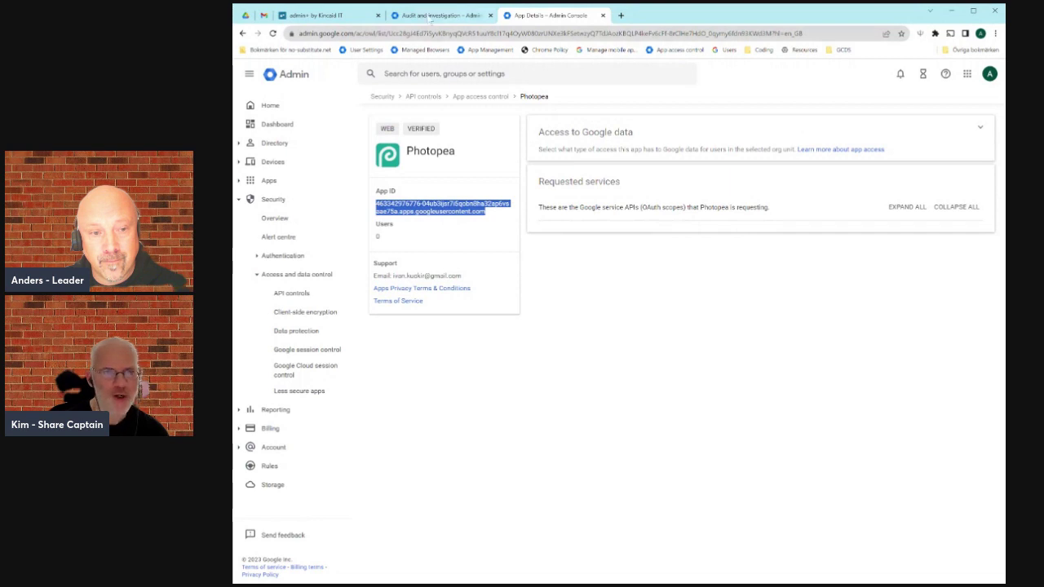
# Replace the Application ID filter in the OAuth log search with Photopea's app ID and rerun the search
pyautogui.click(430, 16)
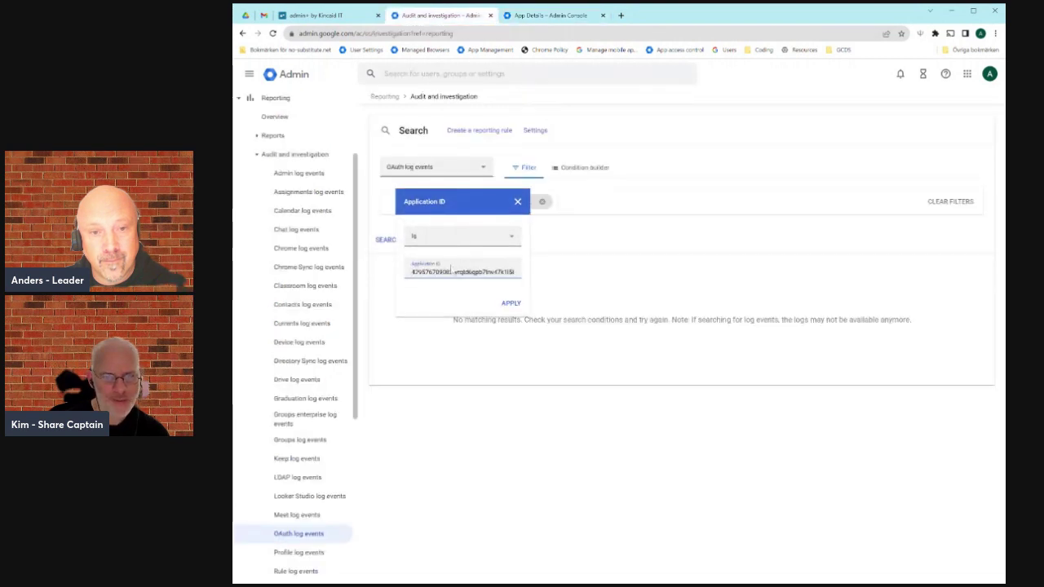
pyautogui.hotkey('ctrl', 'a')
pyautogui.hotkey('ctrl', 'v')
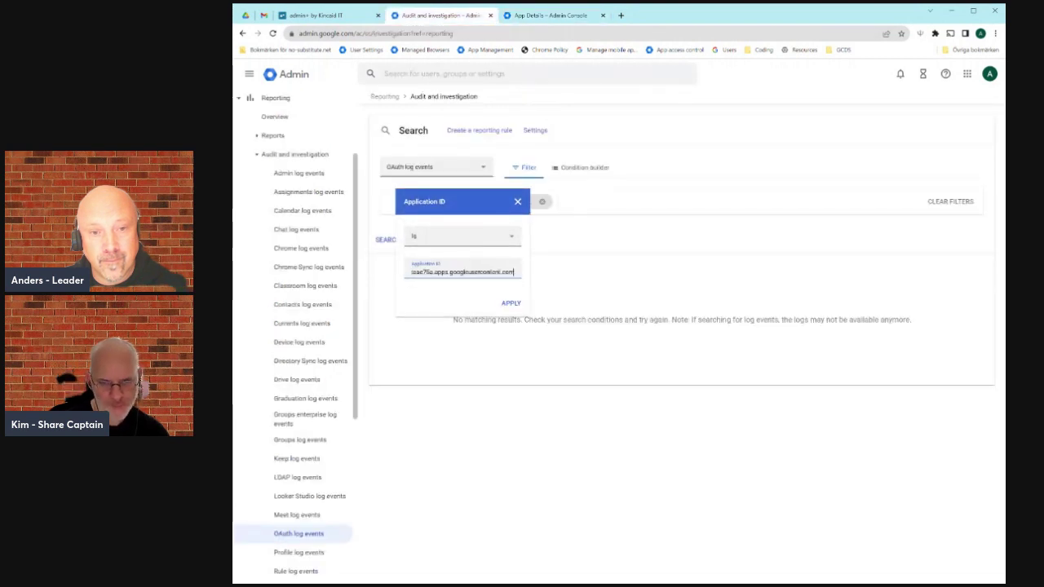
pyautogui.click(511, 304)
pyautogui.click(385, 239)
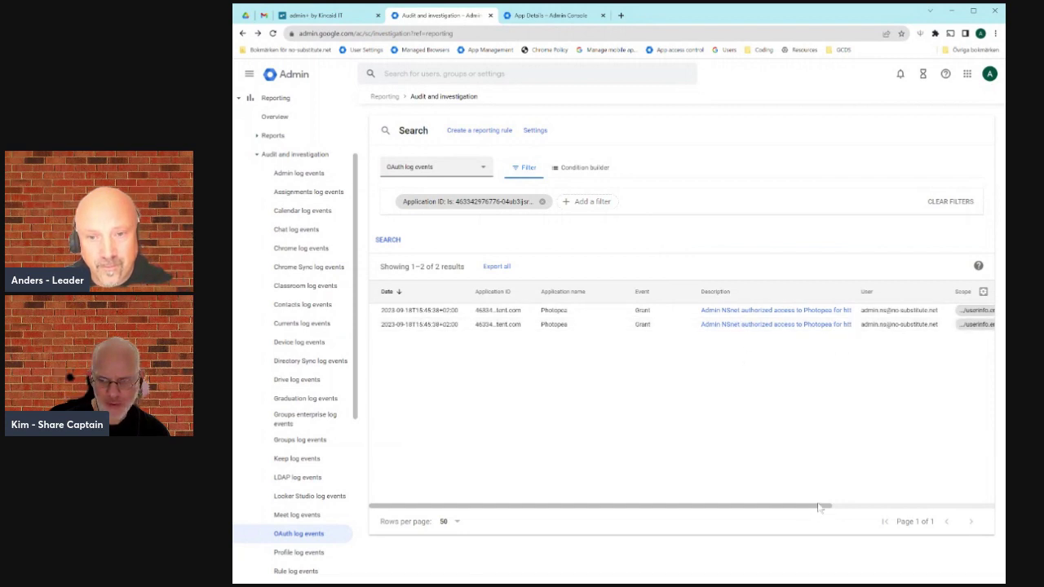
# Examine the user, scope and IP address columns of Photopea's OAuth log entries
pyautogui.moveTo(903, 506); pyautogui.dragTo(896, 367)
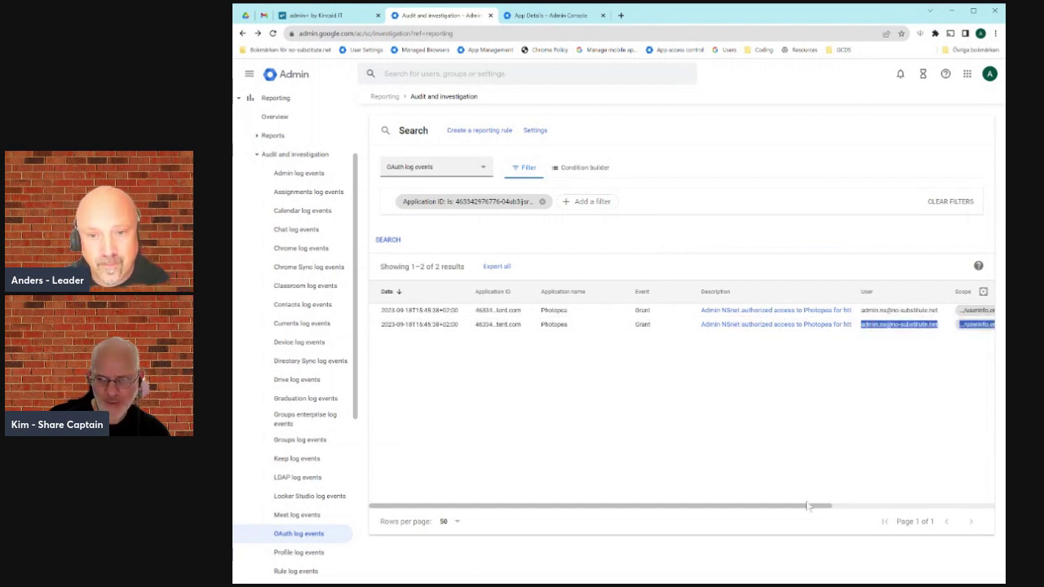
pyautogui.hscroll(5, 806, 506)
pyautogui.click(880, 407)
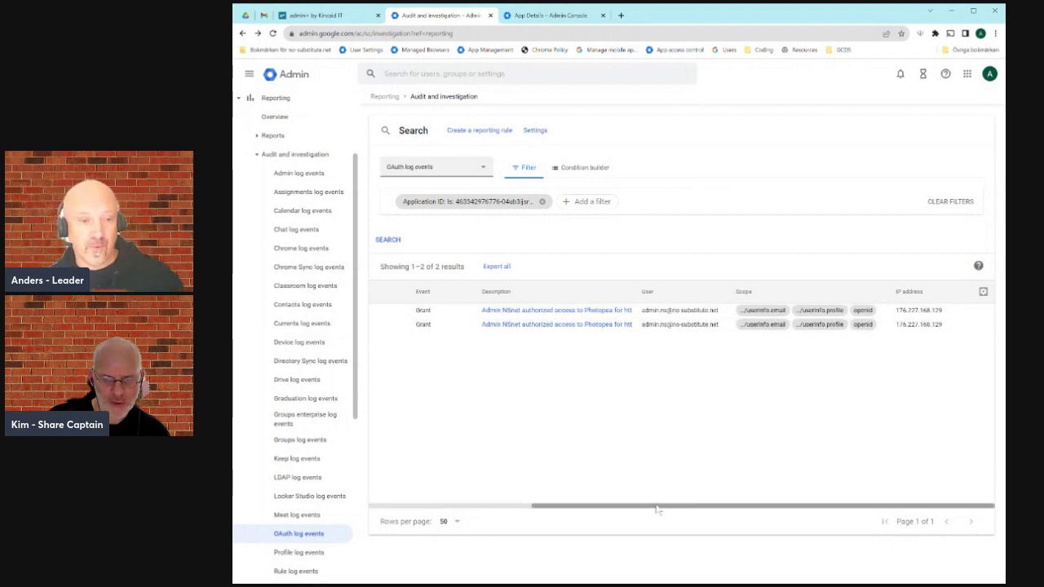
pyautogui.moveTo(659, 507); pyautogui.dragTo(489, 507)
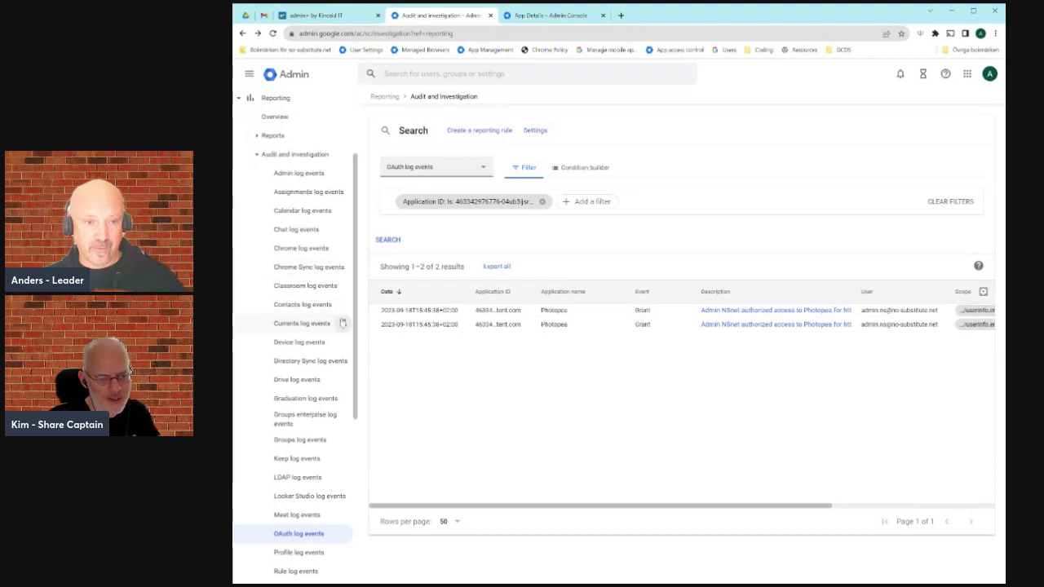
# Look through the log event types available under Audit and investigation, and return to Photopea's app details
pyautogui.scroll(-3, 311, 371)
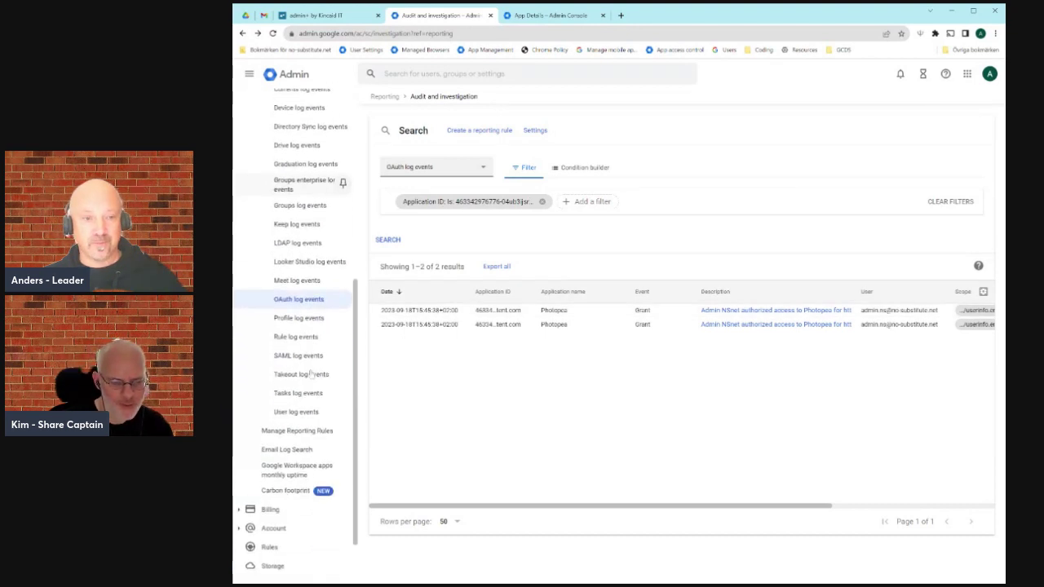
pyautogui.scroll(5, 312, 372)
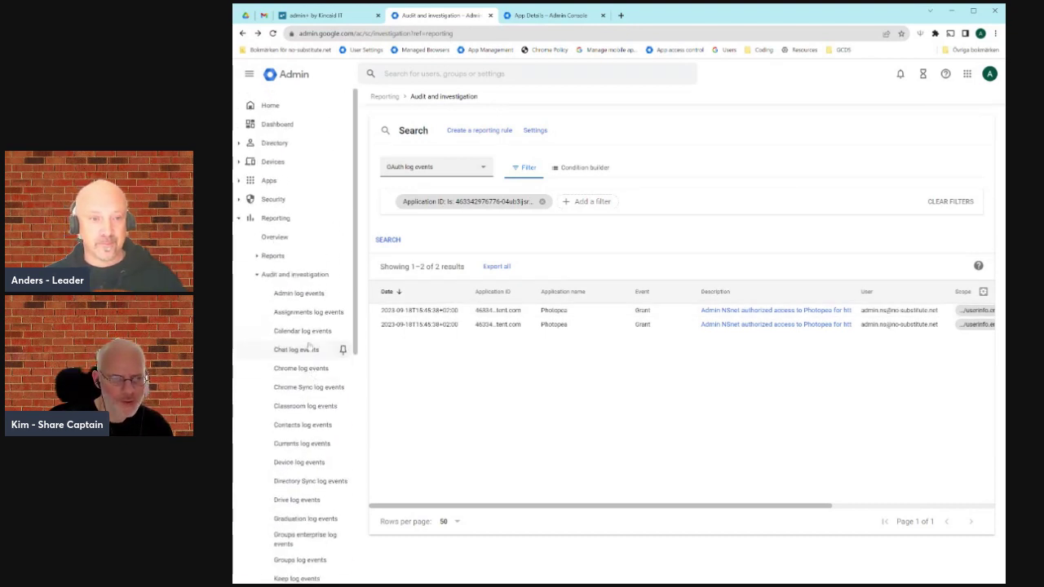
pyautogui.scroll(-2, 313, 358)
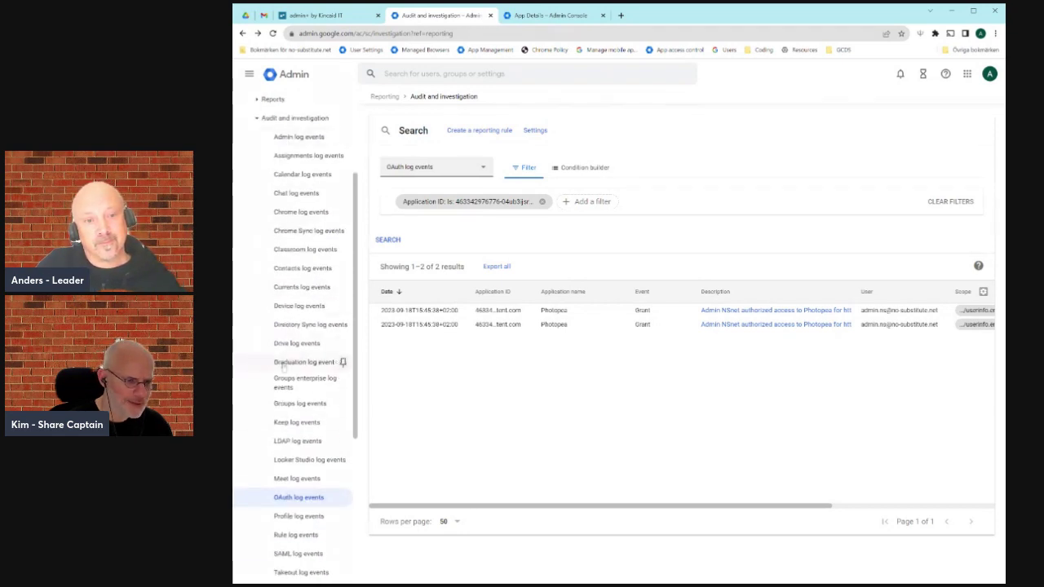
pyautogui.scroll(-3, 322, 462)
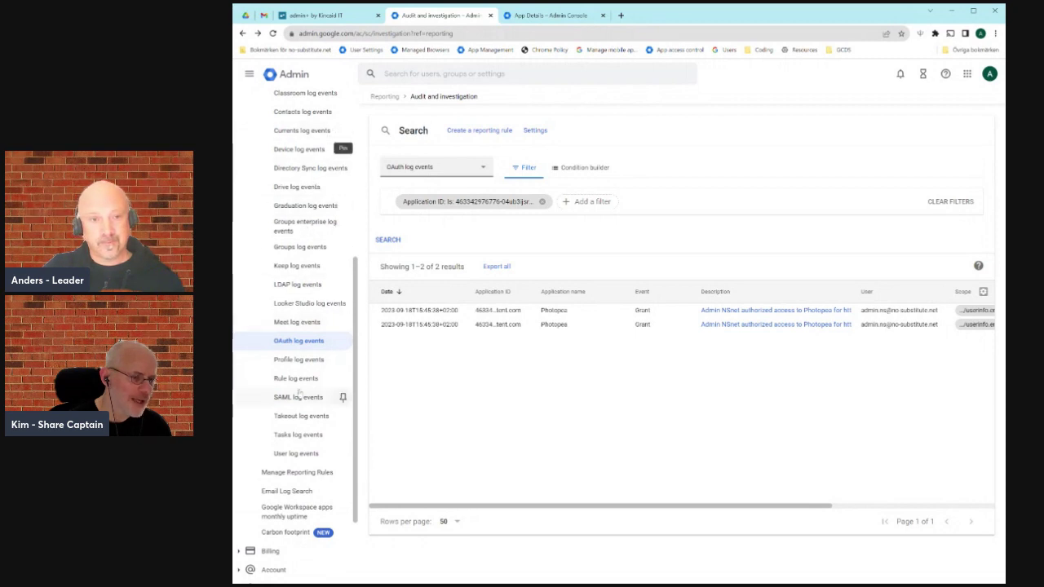
pyautogui.scroll(2, 307, 277)
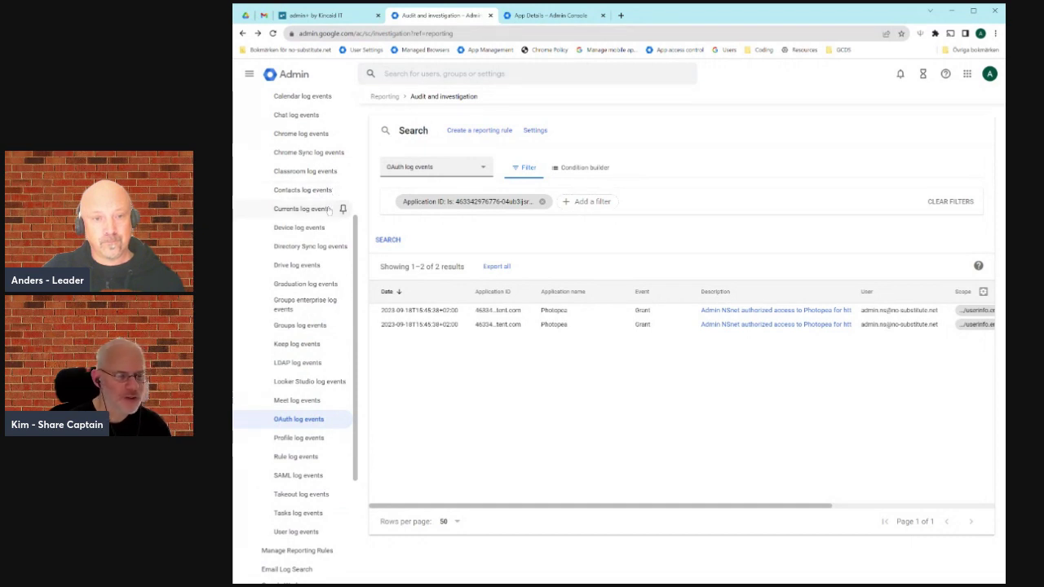
pyautogui.scroll(4, 307, 245)
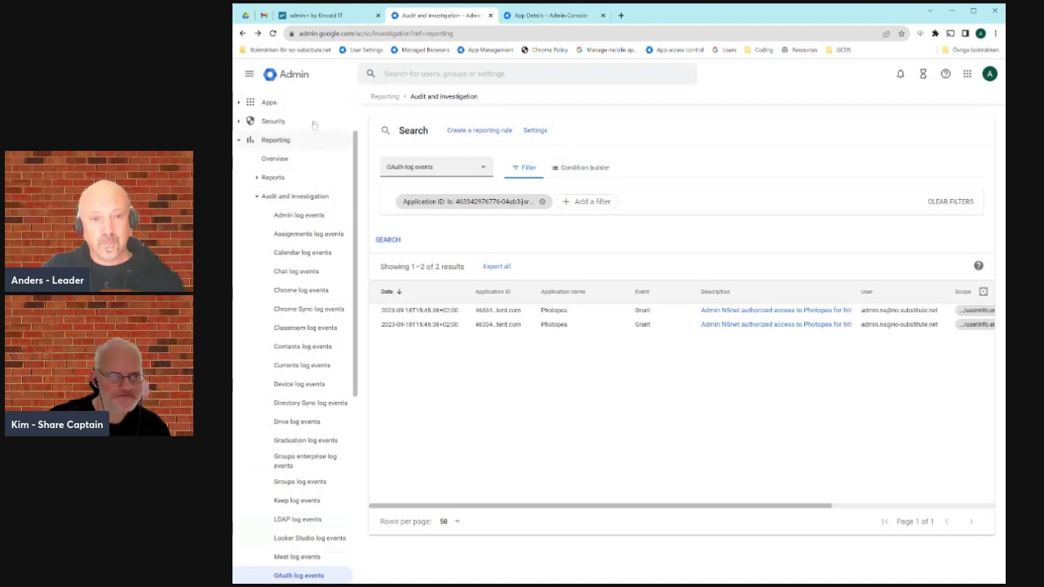
pyautogui.click(548, 15)
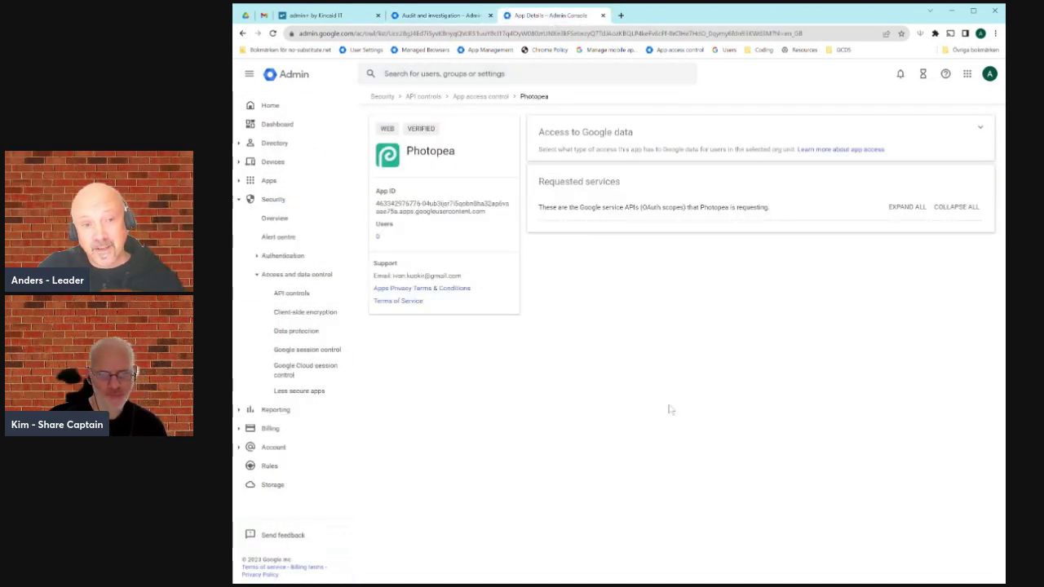